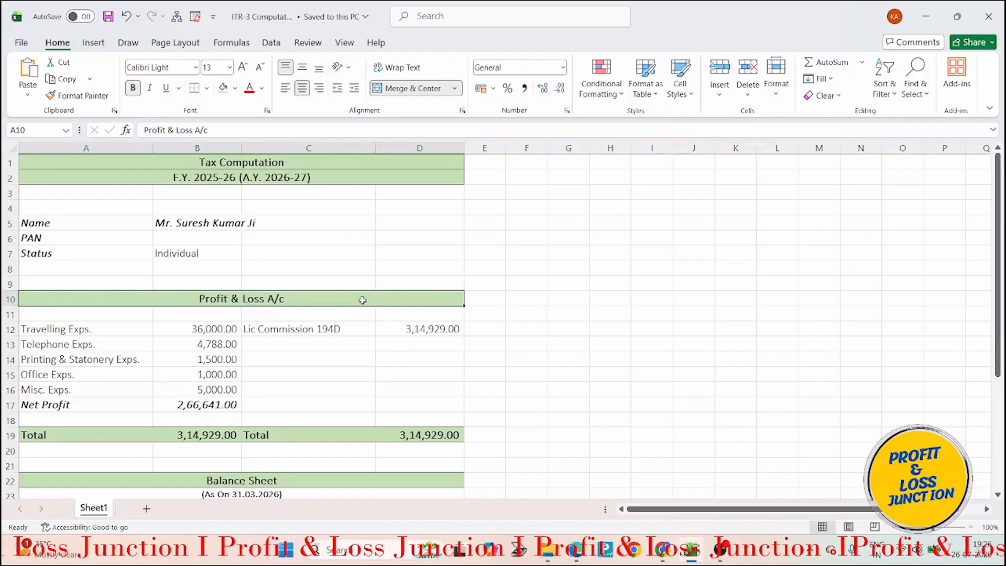
- Review the Lic Commission 194D income and the travelling, telephone, printing, office and miscellaneous expense amounts in the Profit & Loss A/c
{"action": "scroll", "coordinate": [362, 299], "scroll_direction": "down", "scroll_amount": 2}
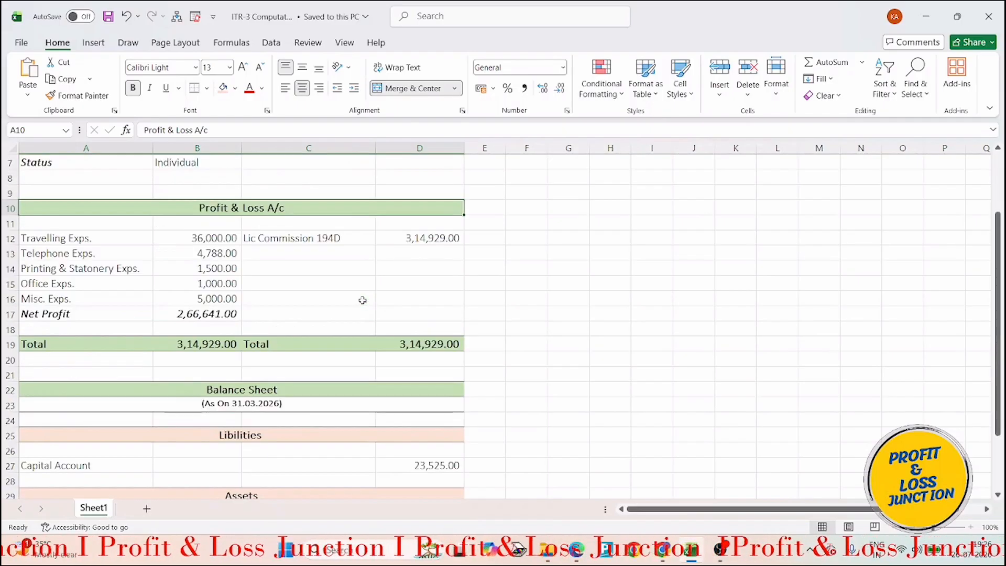
{"action": "scroll", "coordinate": [362, 300], "scroll_direction": "up", "scroll_amount": 2}
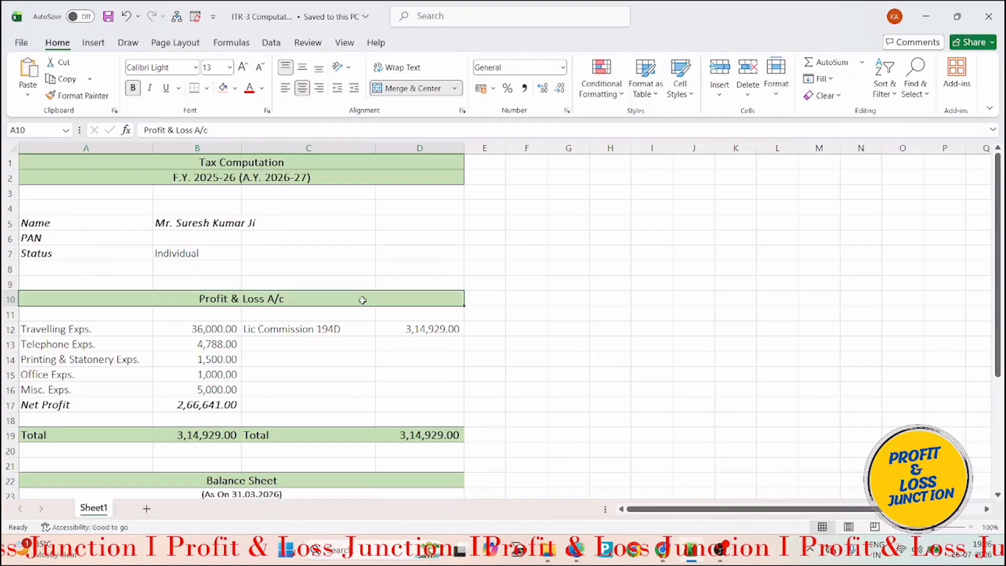
{"action": "left_click", "coordinate": [345, 331]}
{"action": "left_click", "coordinate": [422, 327]}
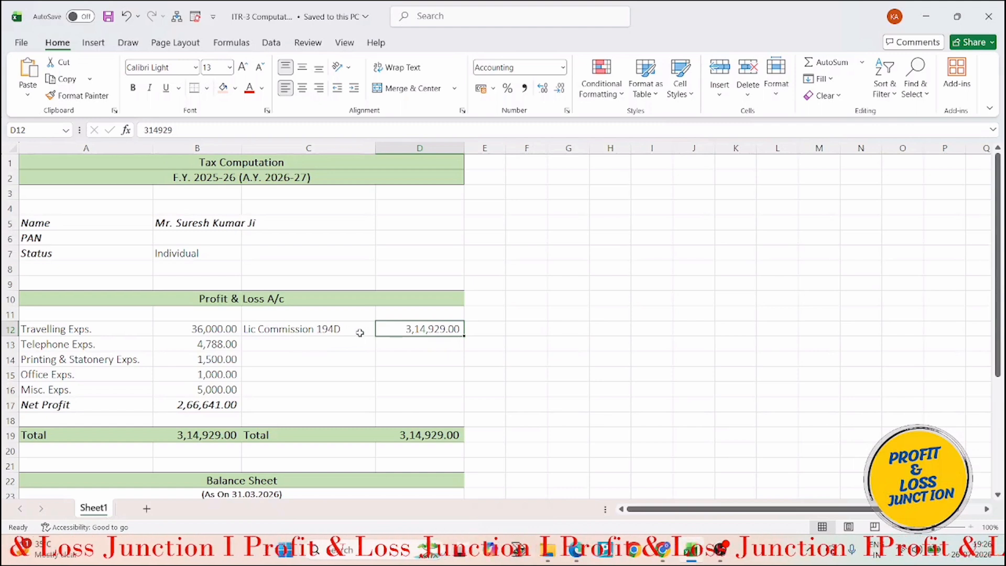
{"action": "left_click", "coordinate": [211, 330]}
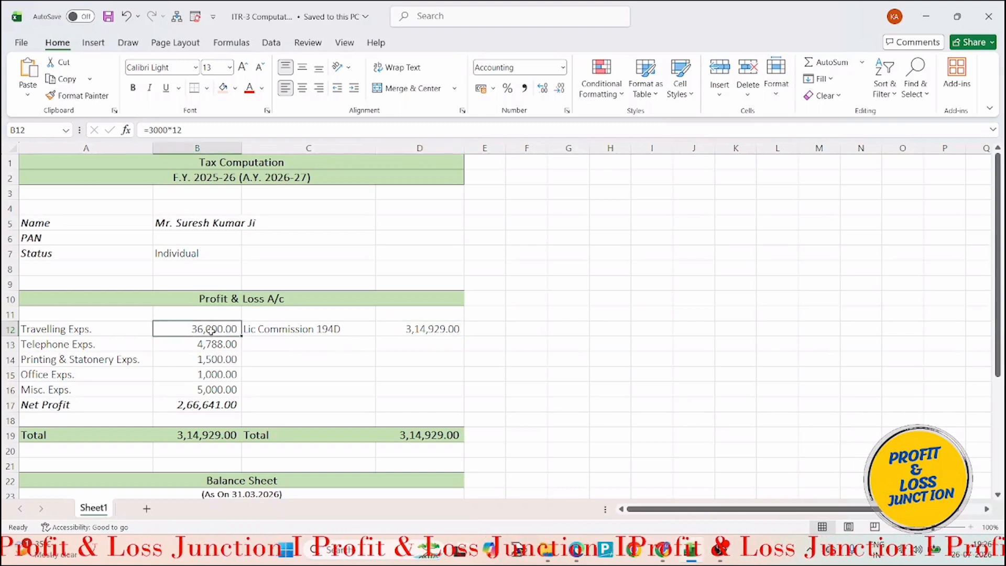
{"action": "left_click", "coordinate": [219, 347]}
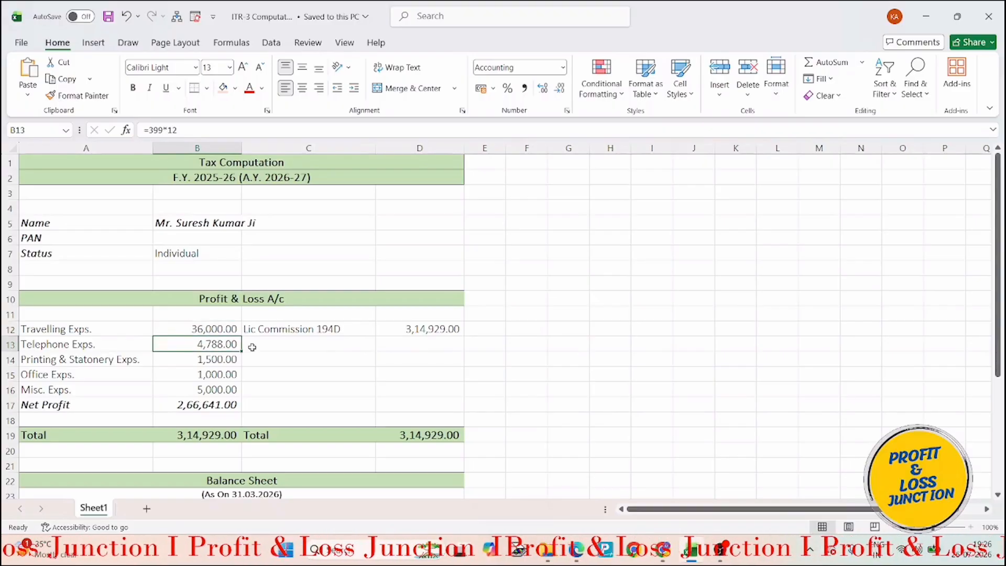
{"action": "left_click", "coordinate": [228, 361]}
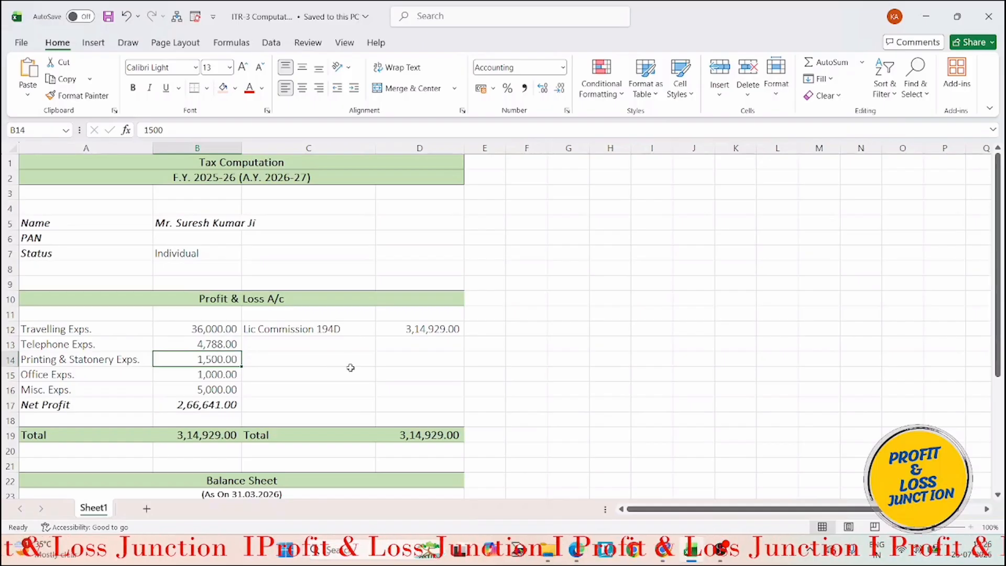
{"action": "left_click", "coordinate": [228, 376]}
{"action": "left_click", "coordinate": [224, 389]}
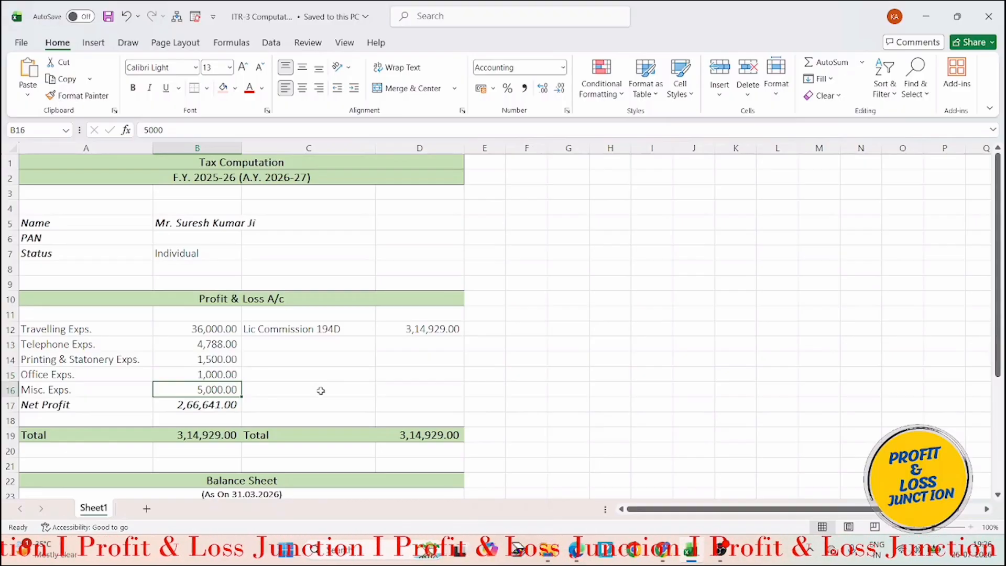
- Review the capital account, bank balance and cash amounts in the Balance Sheet as on 31.03.2026
{"action": "scroll", "coordinate": [320, 391], "scroll_direction": "down", "scroll_amount": 2}
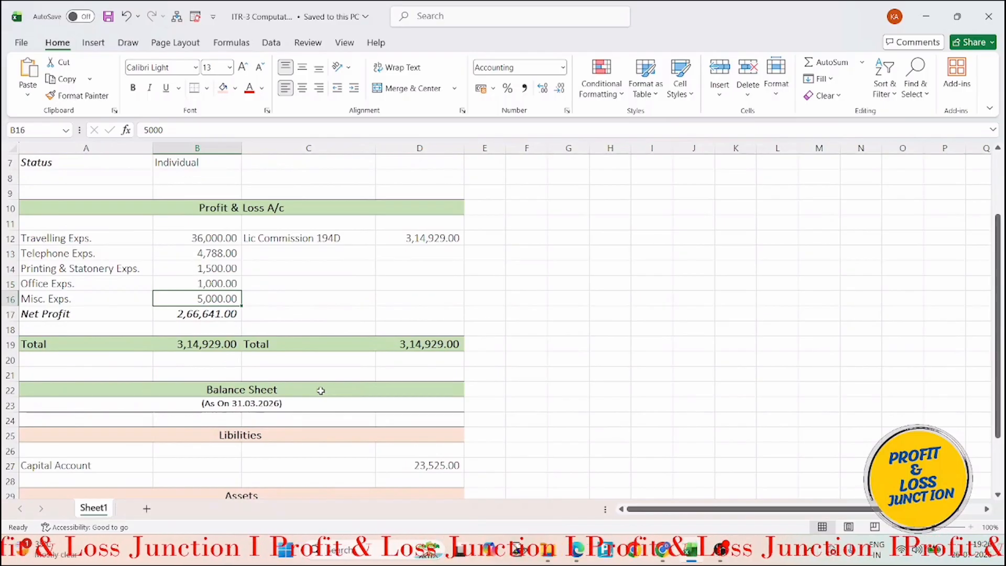
{"action": "left_click", "coordinate": [320, 391]}
{"action": "scroll", "coordinate": [321, 391], "scroll_direction": "down", "scroll_amount": 1}
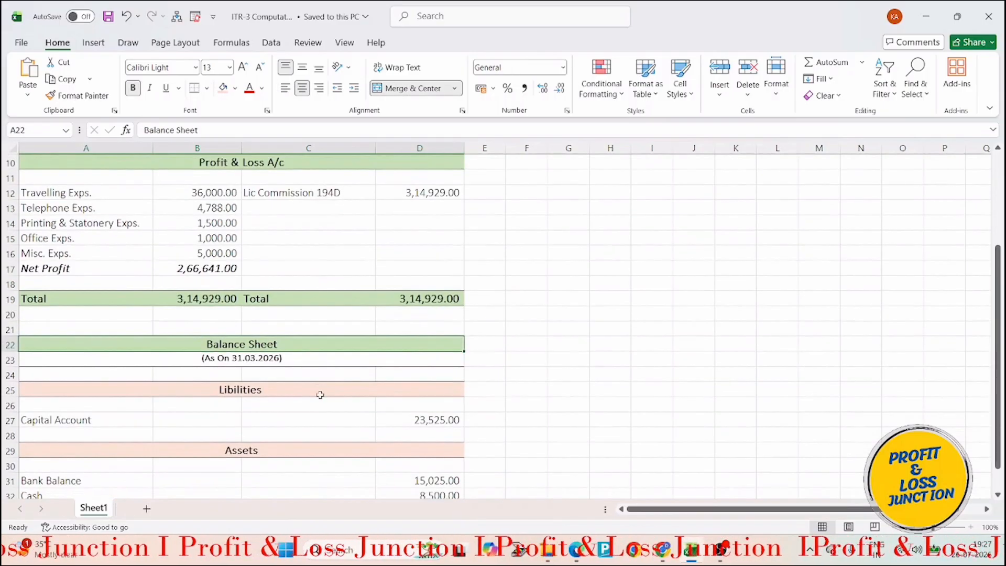
{"action": "left_click", "coordinate": [446, 422]}
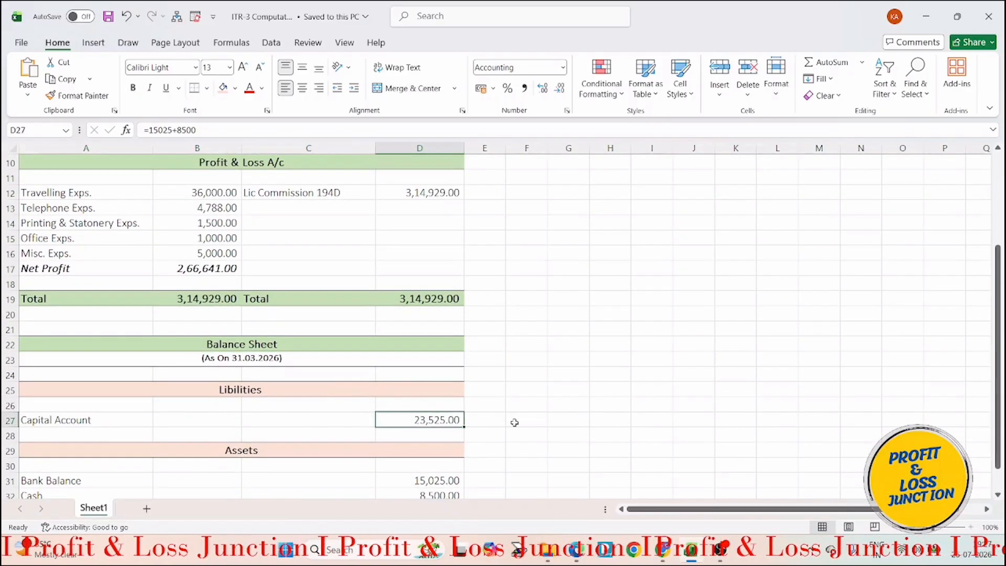
{"action": "scroll", "coordinate": [515, 423], "scroll_direction": "down", "scroll_amount": 2}
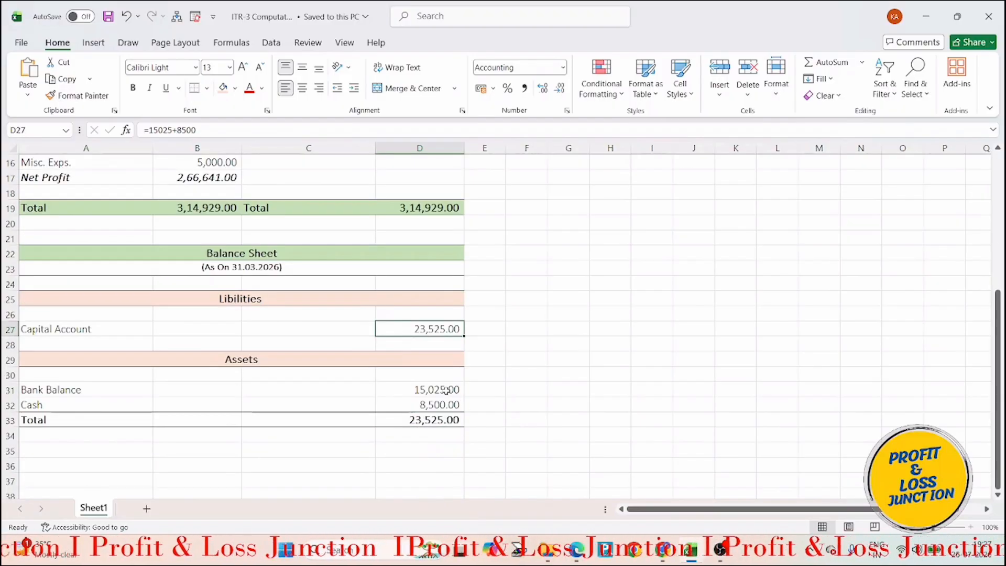
{"action": "left_click", "coordinate": [446, 391]}
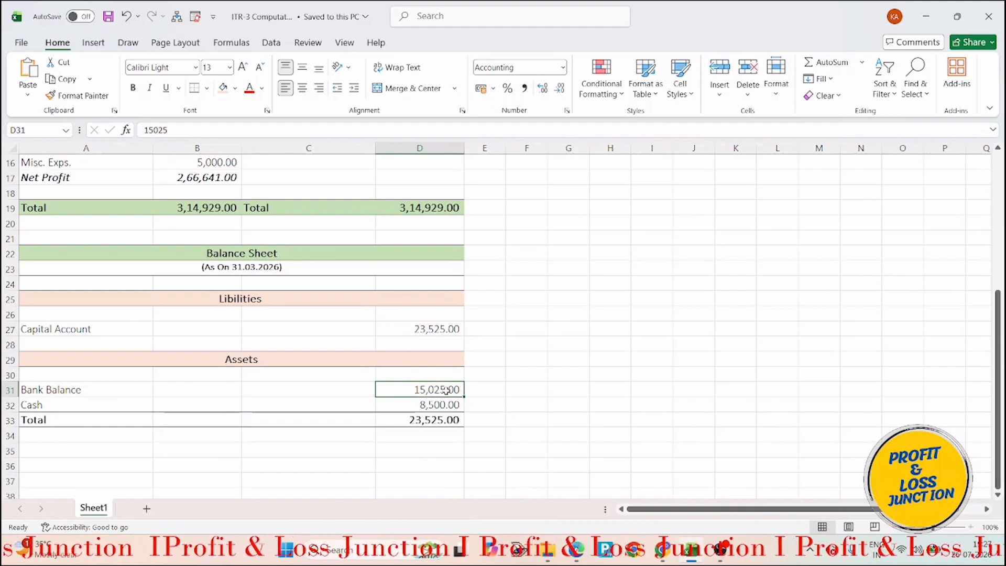
{"action": "left_click", "coordinate": [443, 404]}
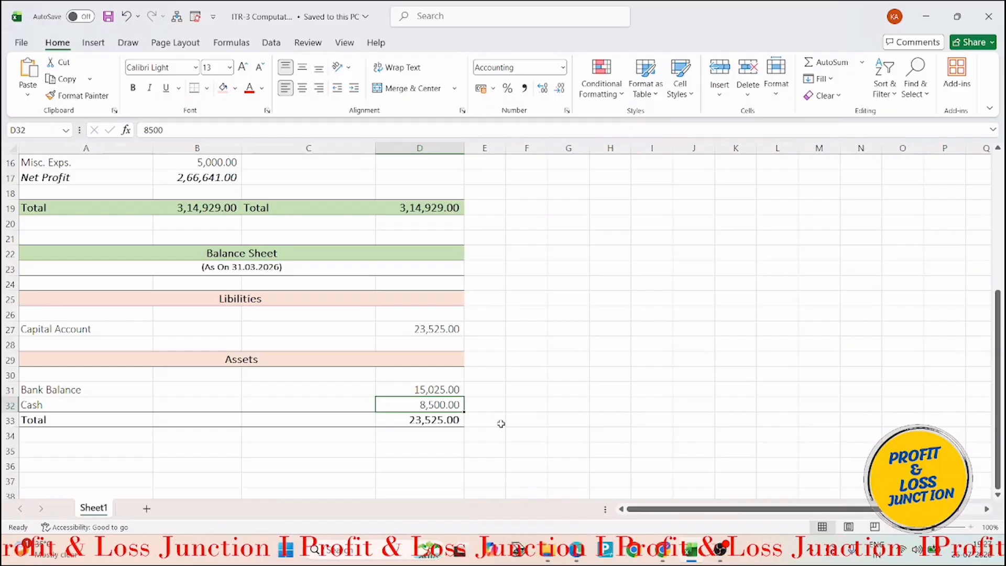
- Check the Lic Commission 194D income, switching to the TDS statement PDF in Edge to examine the deductor, amount credited and tax deducted
{"action": "scroll", "coordinate": [482, 427], "scroll_direction": "up", "scroll_amount": 5}
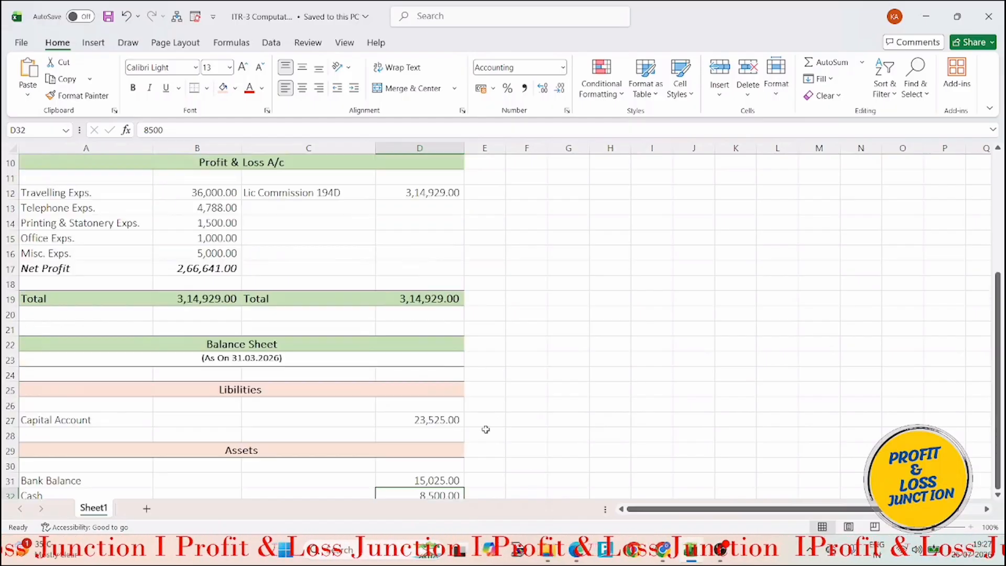
{"action": "left_click", "coordinate": [426, 328]}
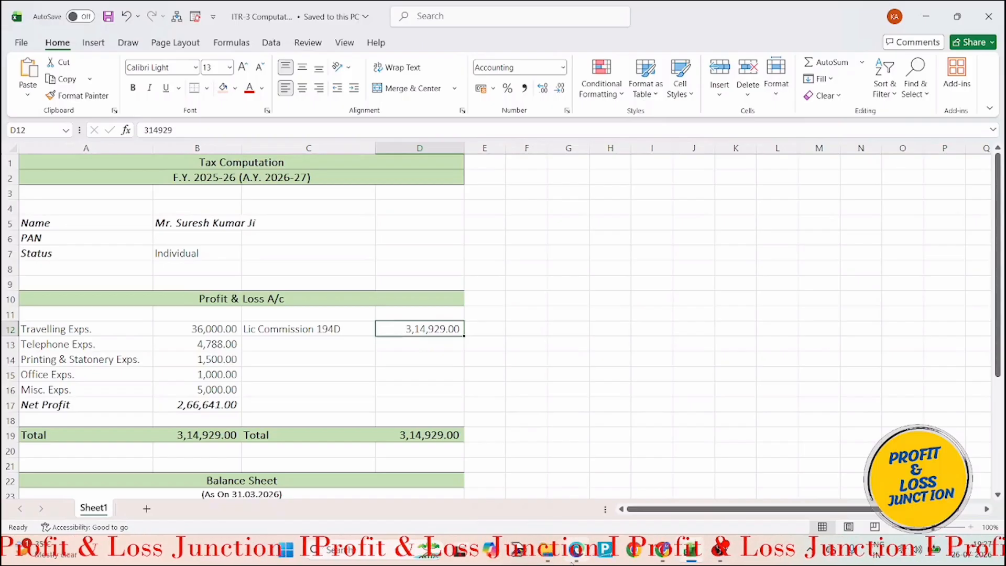
{"action": "left_click", "coordinate": [575, 556]}
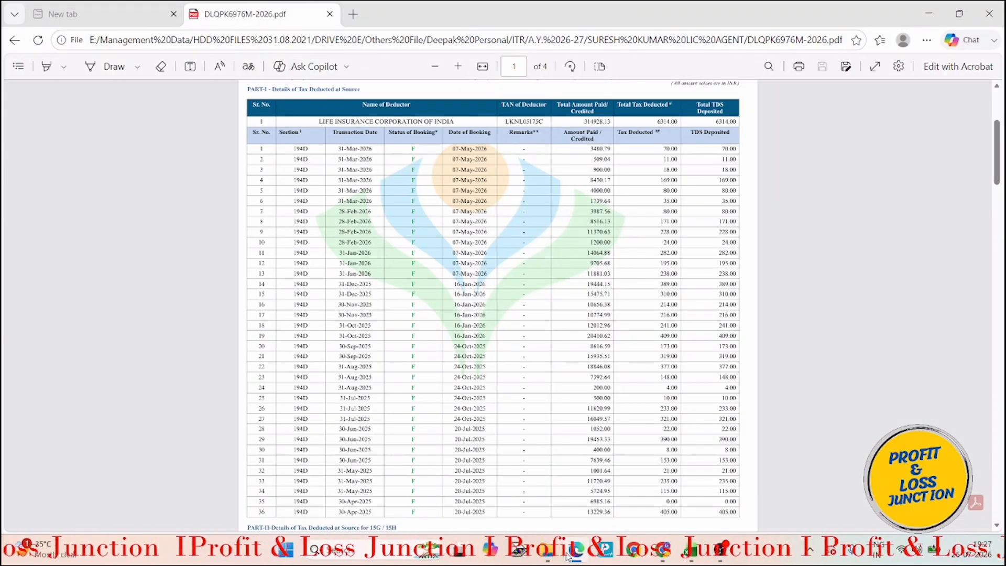
{"action": "left_click_drag", "start_coordinate": [331, 121], "coordinate": [450, 122]}
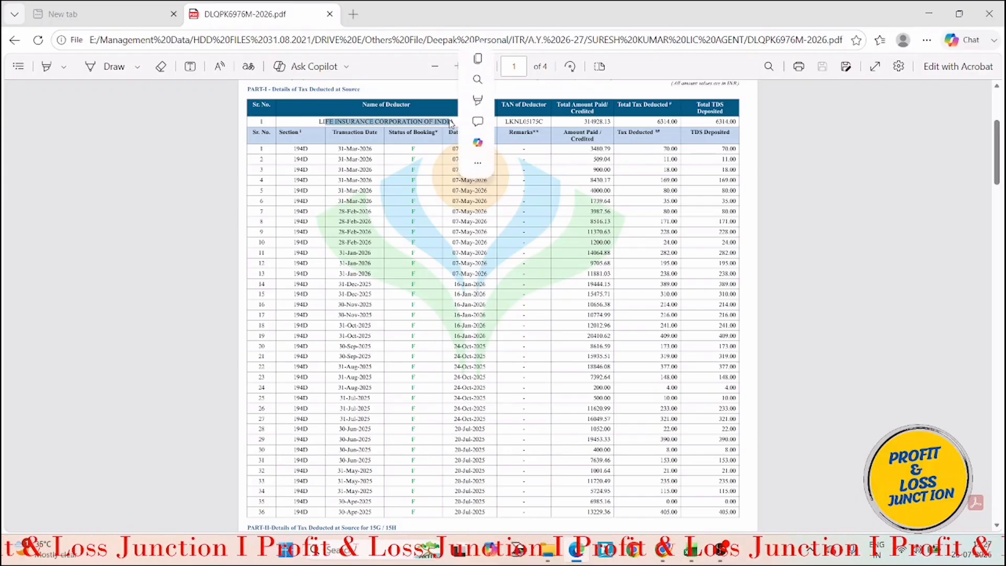
{"action": "left_click", "coordinate": [601, 122]}
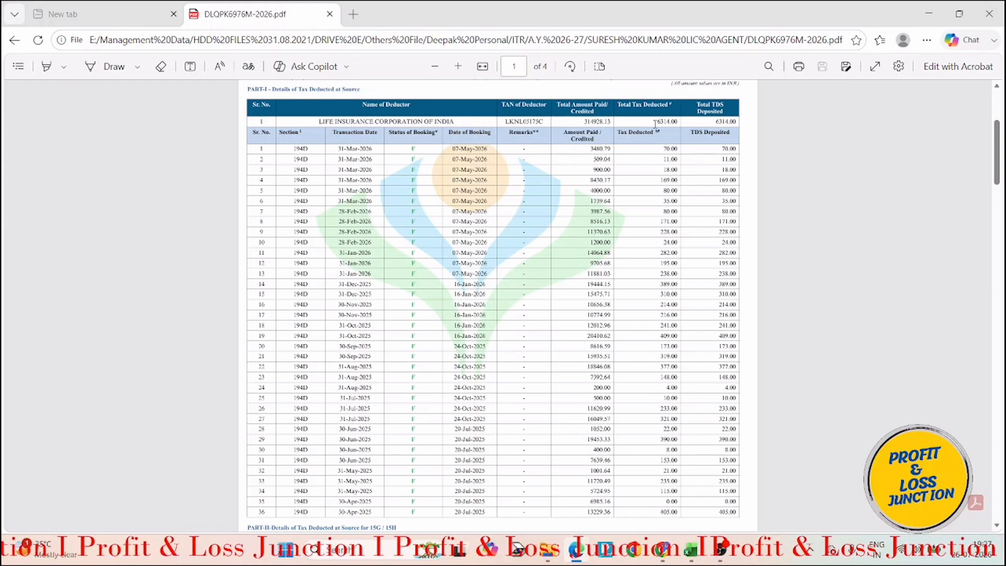
{"action": "left_click_drag", "start_coordinate": [655, 124], "coordinate": [683, 129]}
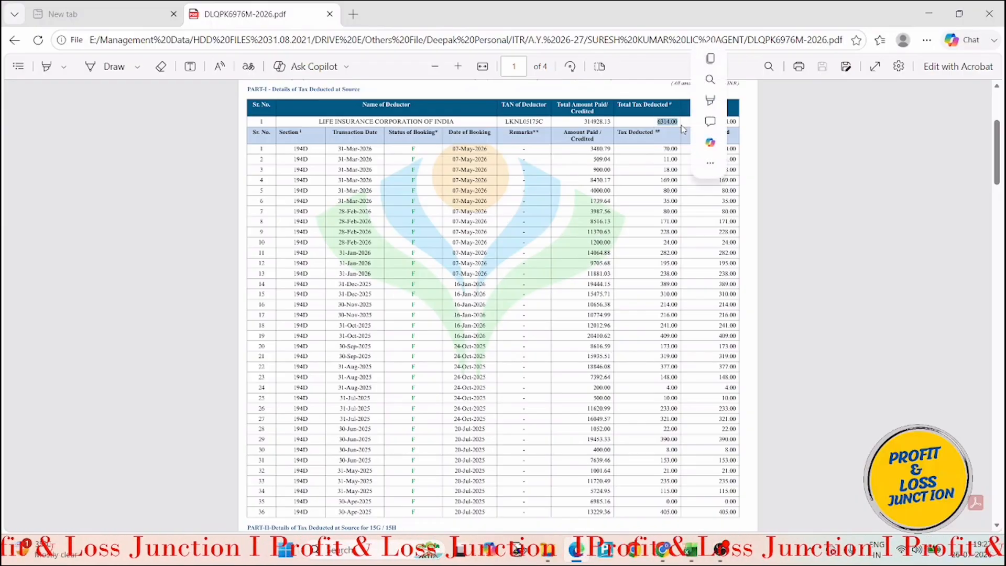
{"action": "left_click", "coordinate": [659, 251]}
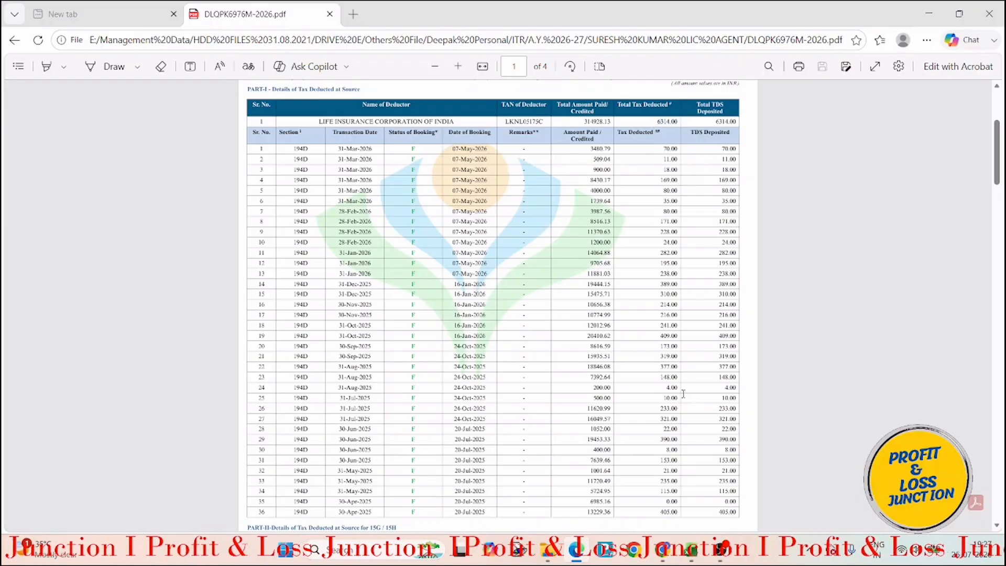
- Switch to the Income Tax e-Filing portal in Chrome and start a new A.Y. 2026-27 return with Individual status
{"action": "left_click", "coordinate": [662, 559]}
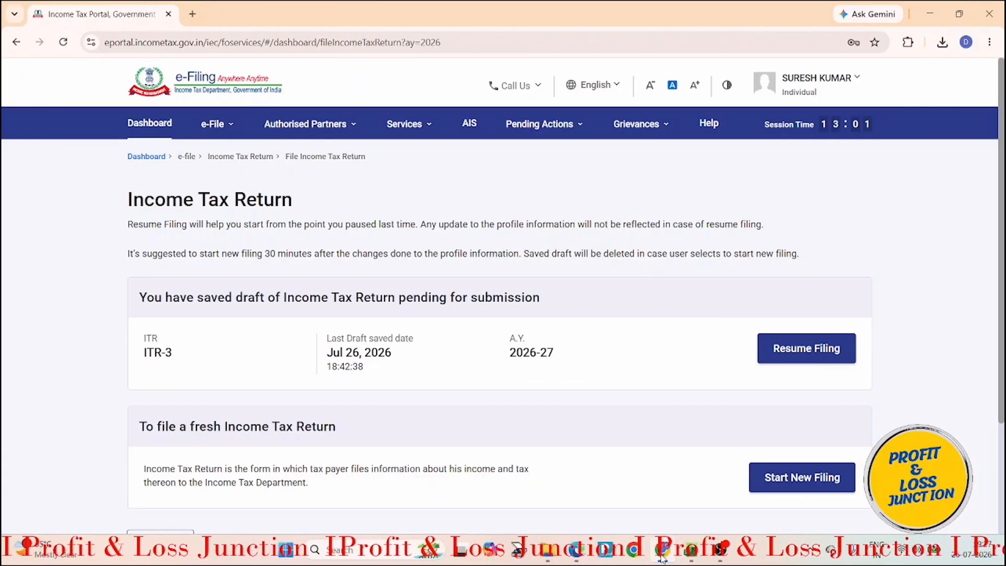
{"action": "left_click", "coordinate": [789, 479]}
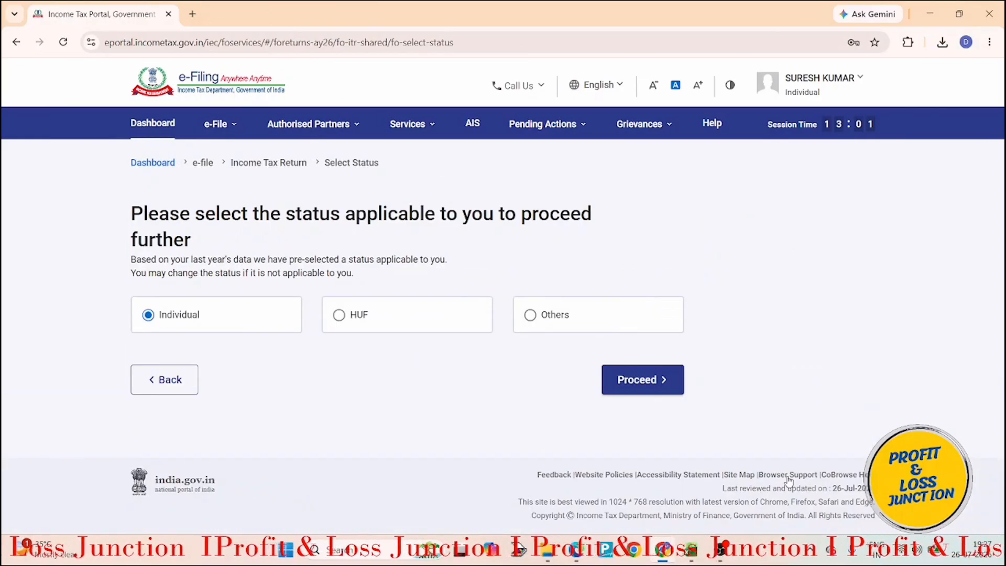
{"action": "left_click", "coordinate": [653, 379]}
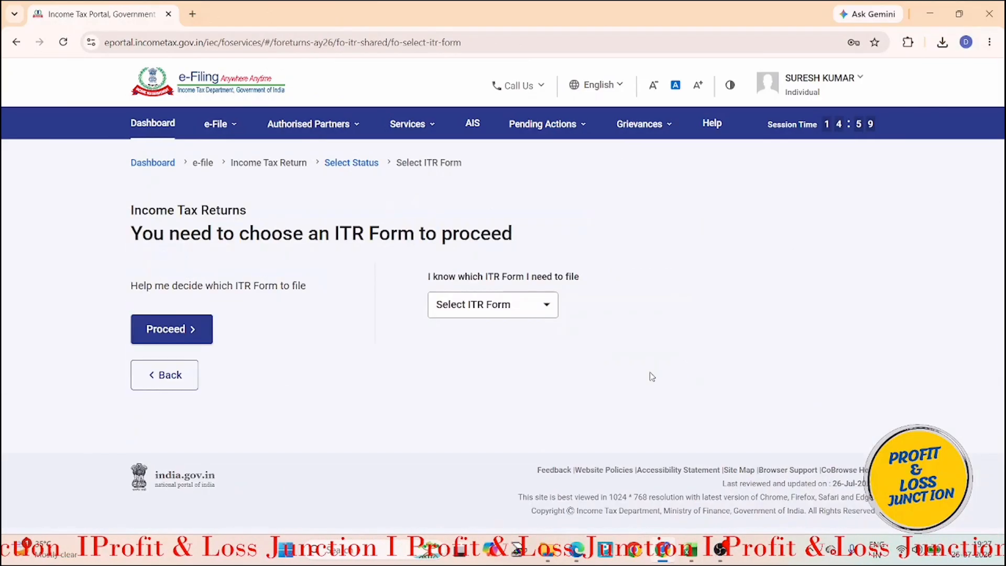
- Choose ITR-3 as the return form, proceed with it and acknowledge the notice about the default New Tax Regime
{"action": "left_click", "coordinate": [508, 310]}
{"action": "left_click", "coordinate": [487, 414]}
{"action": "left_click", "coordinate": [486, 371]}
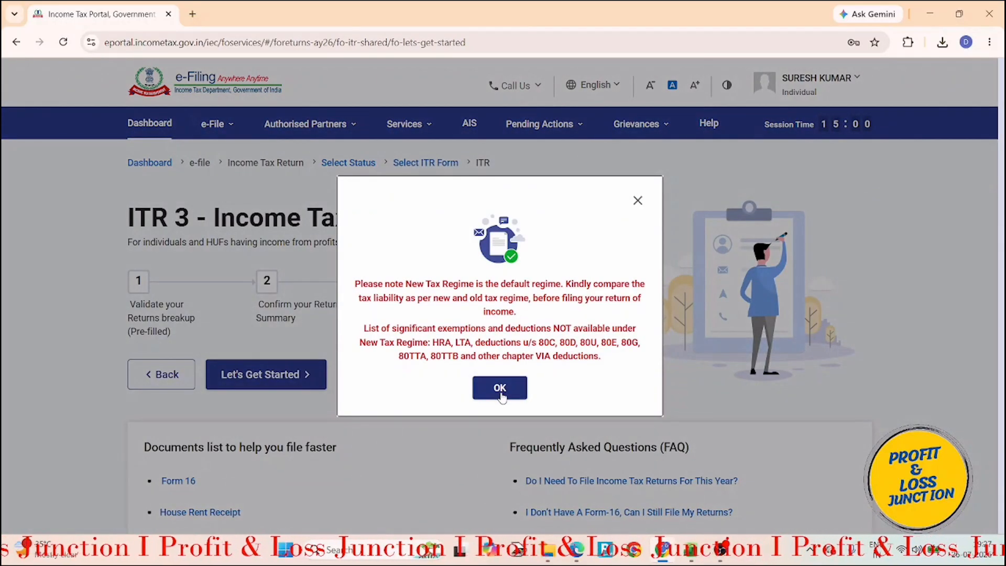
{"action": "left_click", "coordinate": [501, 388]}
- Get started with the ITR-3 return and continue with "Taxable income is more than basic exemption limit" as the filing reason
{"action": "left_click", "coordinate": [294, 378]}
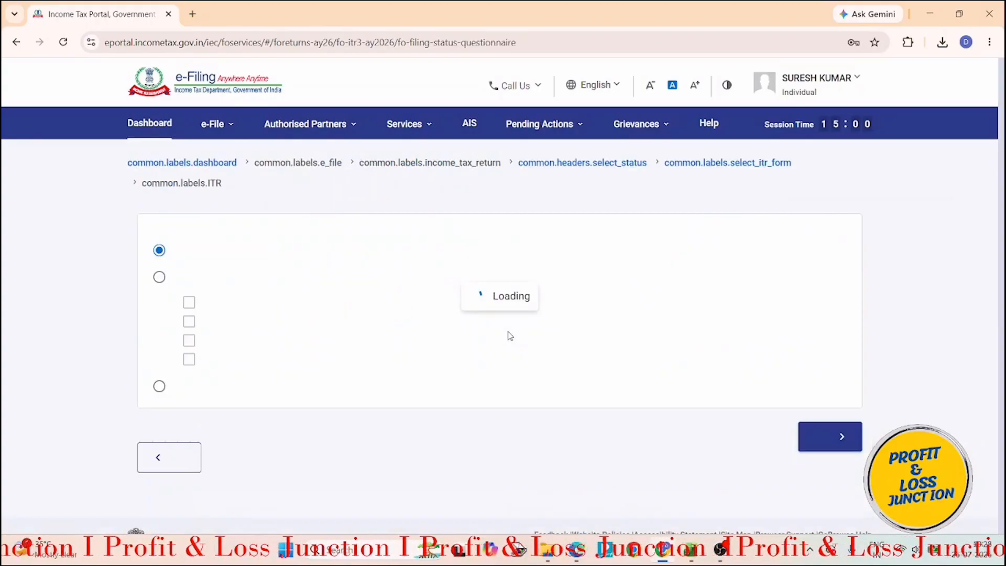
{"action": "scroll", "coordinate": [510, 336], "scroll_direction": "down", "scroll_amount": 3}
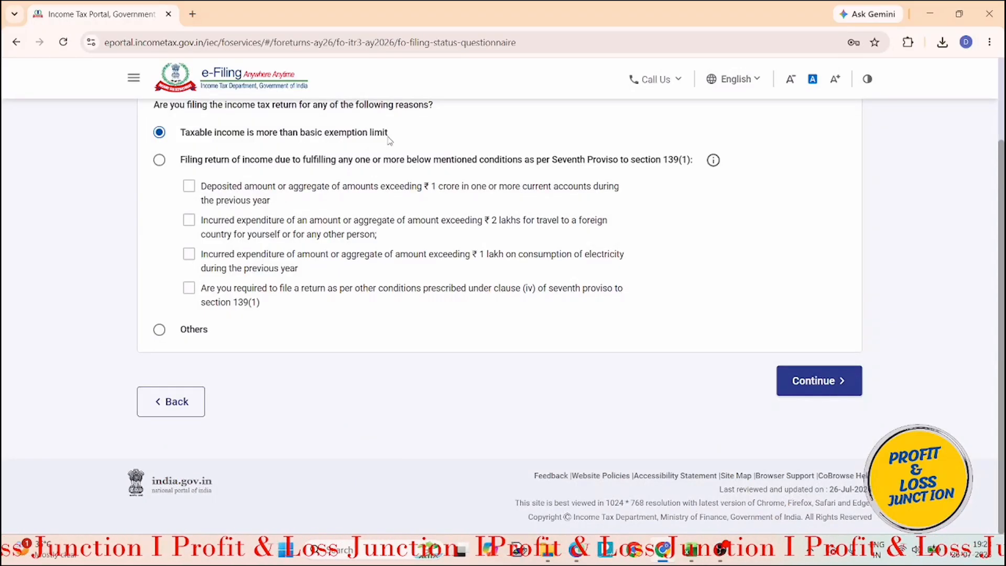
{"action": "left_click", "coordinate": [824, 390]}
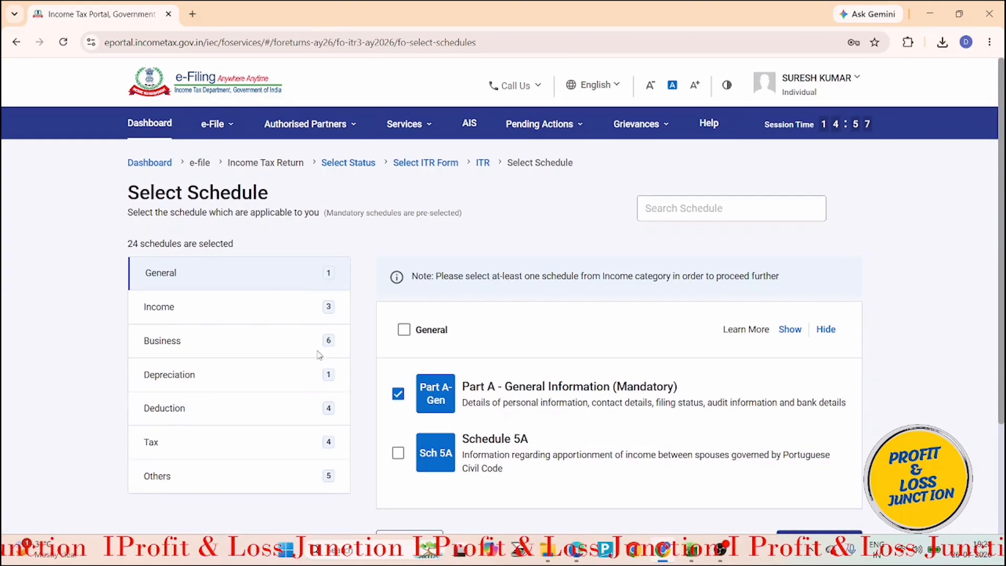
- Deselect Schedule SI and Schedule IF among the Income schedules, keeping Schedule Other Sources selected
{"action": "left_click", "coordinate": [265, 301]}
{"action": "scroll", "coordinate": [466, 374], "scroll_direction": "down", "scroll_amount": 4}
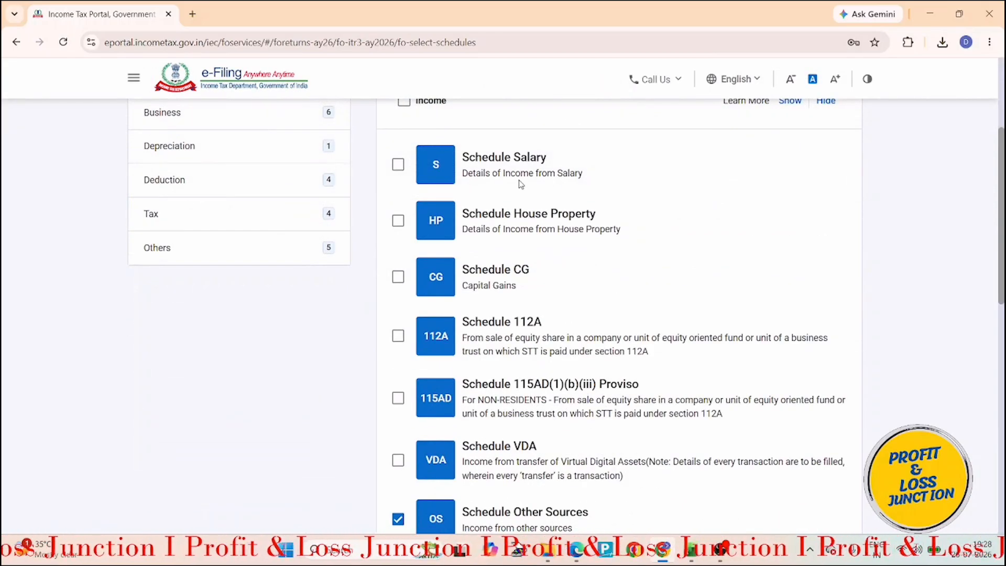
{"action": "scroll", "coordinate": [566, 199], "scroll_direction": "down", "scroll_amount": 2}
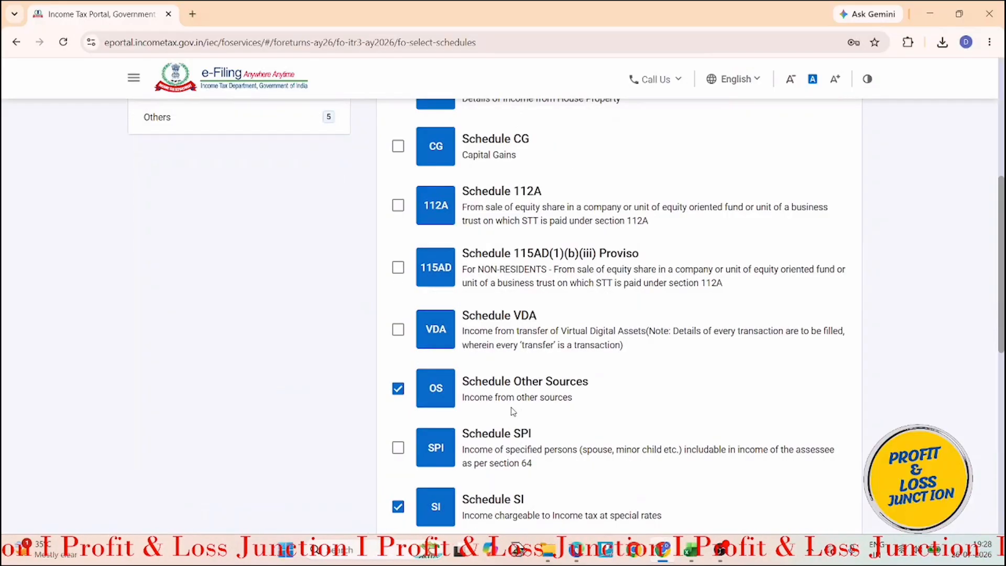
{"action": "scroll", "coordinate": [561, 400], "scroll_direction": "down", "scroll_amount": 2}
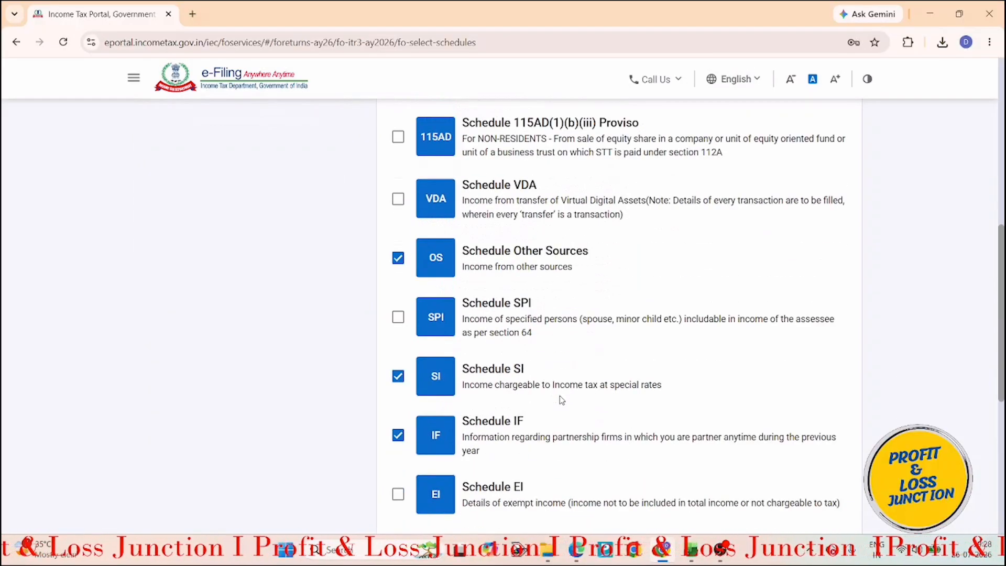
{"action": "left_click", "coordinate": [398, 379]}
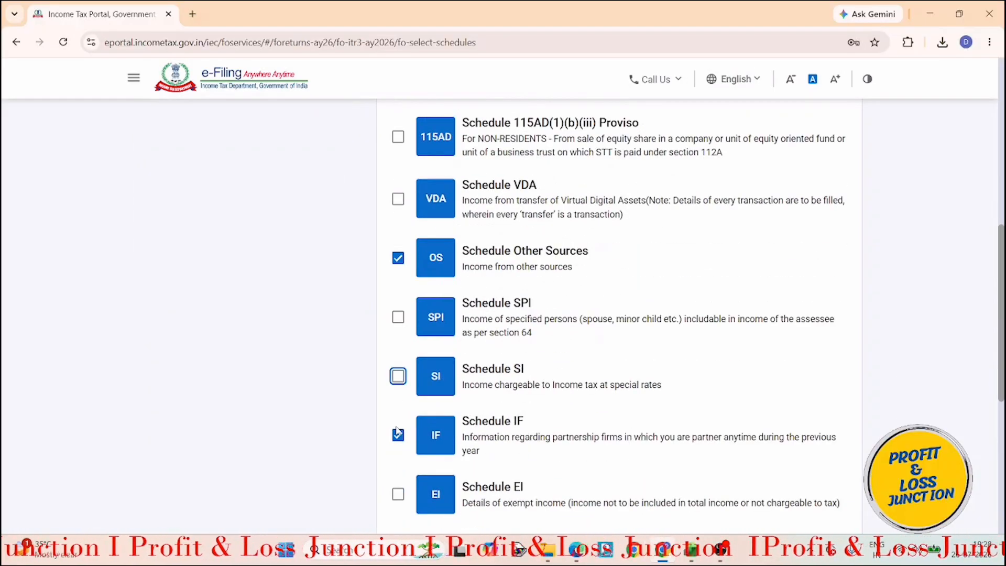
{"action": "left_click", "coordinate": [398, 435]}
{"action": "scroll", "coordinate": [563, 420], "scroll_direction": "down", "scroll_amount": 3}
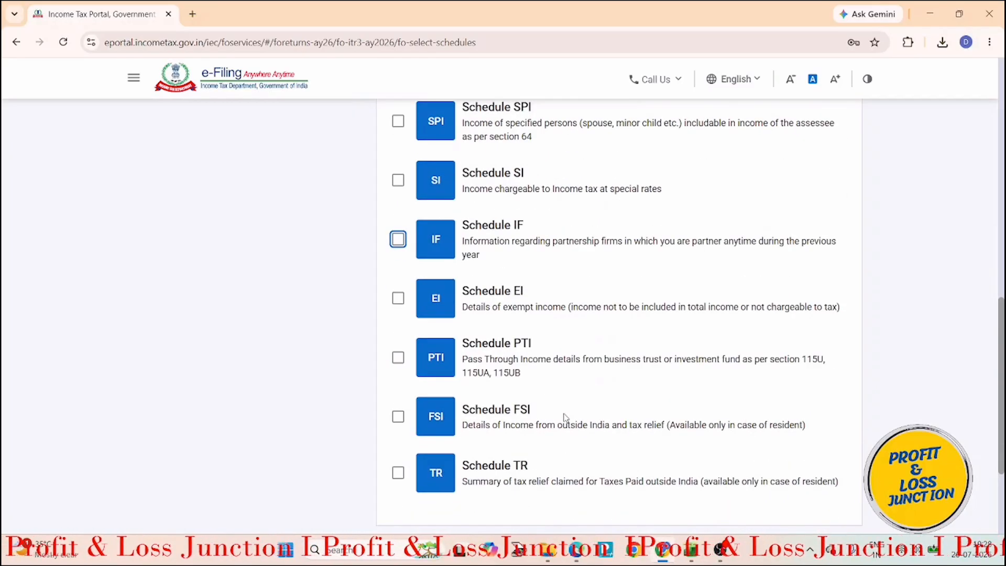
{"action": "scroll", "coordinate": [564, 419], "scroll_direction": "down", "scroll_amount": 2}
- Confirm the schedule selection, skip the schedule questions and dismiss the message on the Return Summary page
{"action": "left_click", "coordinate": [819, 429]}
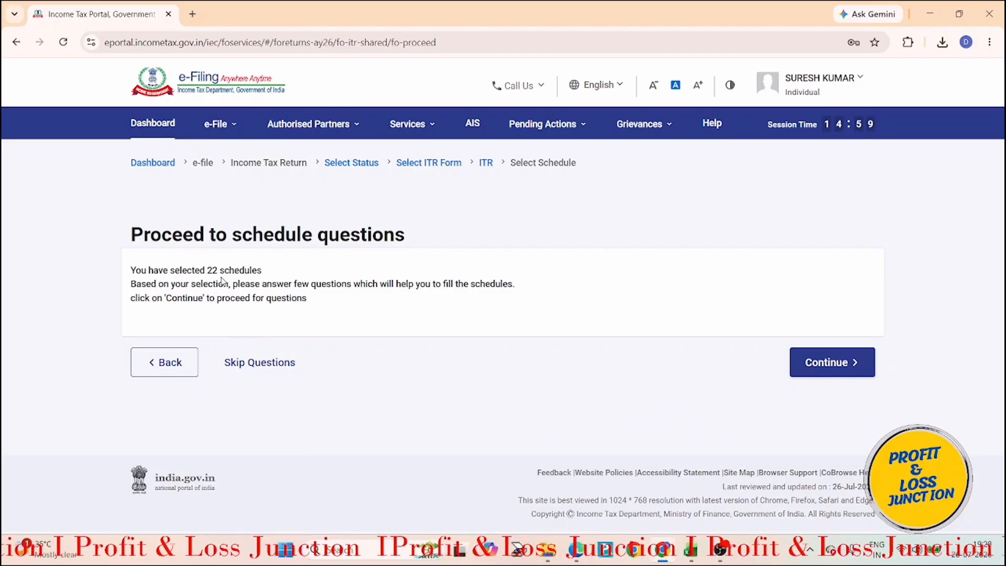
{"action": "left_click", "coordinate": [270, 365]}
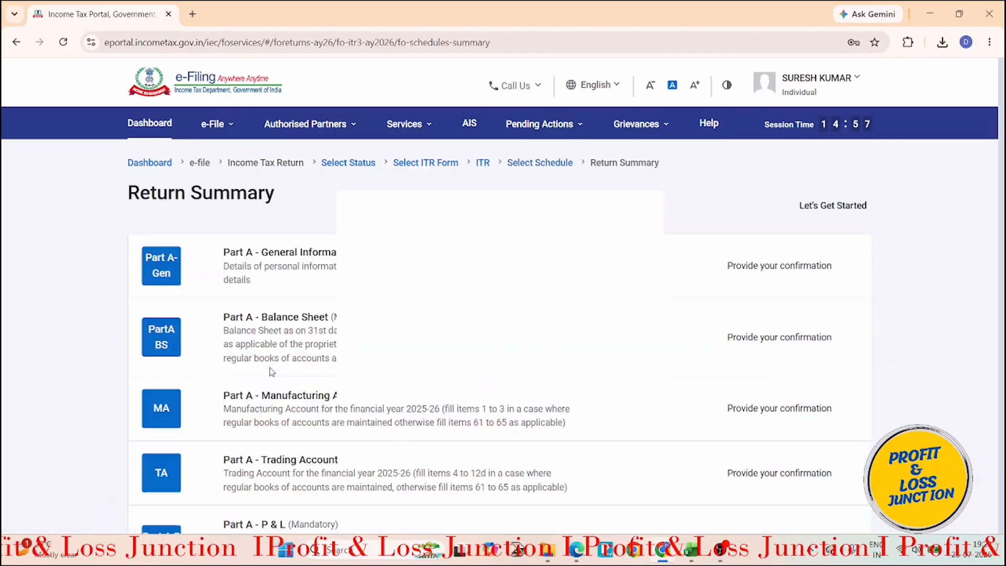
{"action": "left_click", "coordinate": [512, 400]}
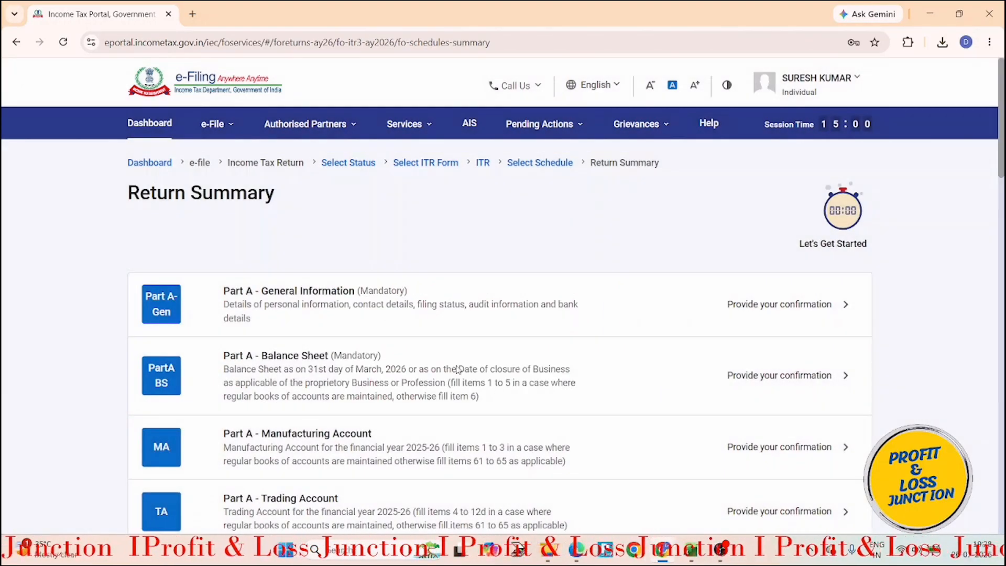
- Open Part A - General Information and save the Personal Information section after opening it for editing
{"action": "left_click_drag", "start_coordinate": [373, 296], "coordinate": [379, 296]}
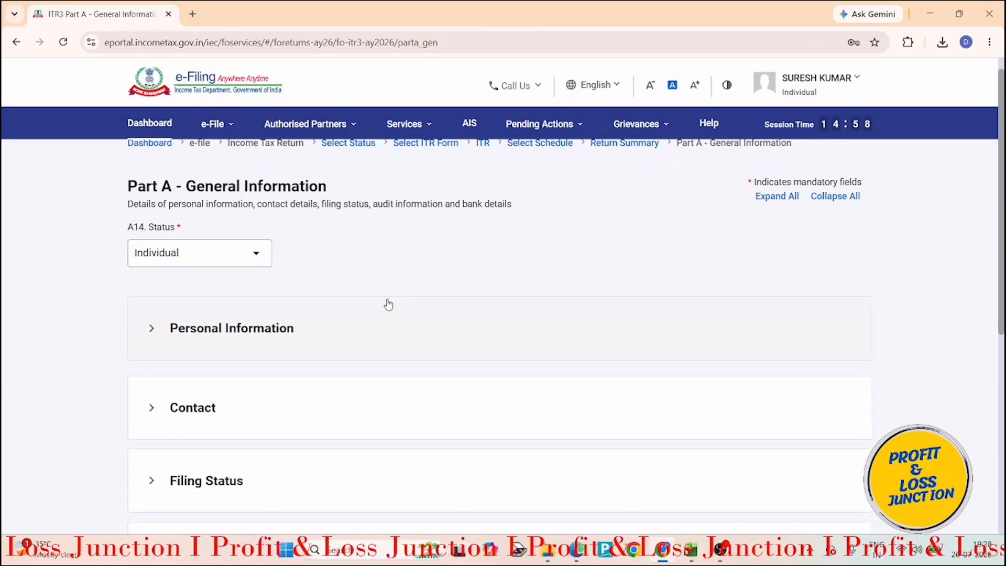
{"action": "left_click", "coordinate": [284, 346]}
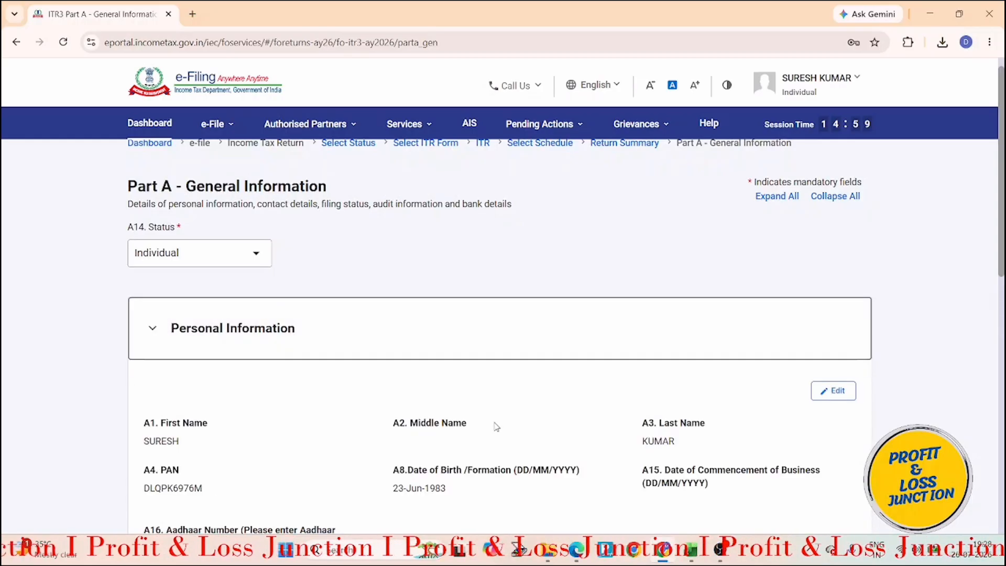
{"action": "scroll", "coordinate": [498, 427], "scroll_direction": "down", "scroll_amount": 2}
{"action": "scroll", "coordinate": [497, 427], "scroll_direction": "down", "scroll_amount": 3}
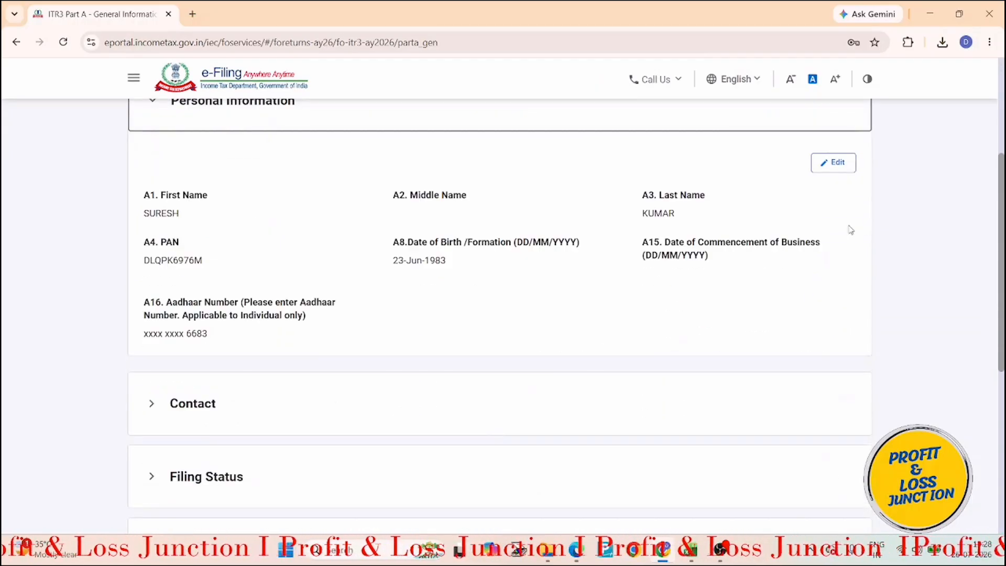
{"action": "left_click", "coordinate": [837, 155]}
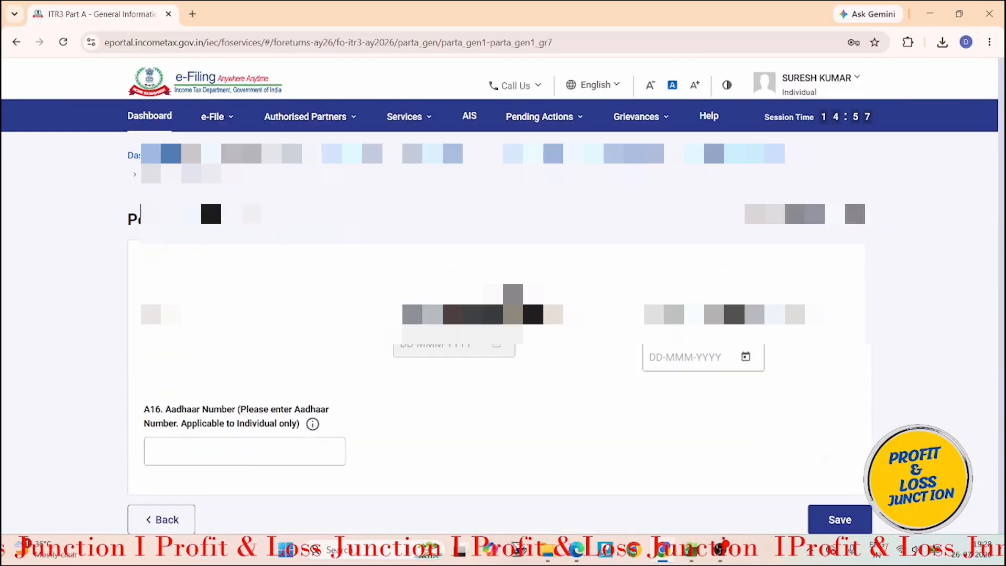
{"action": "scroll", "coordinate": [361, 409], "scroll_direction": "down", "scroll_amount": 2}
{"action": "left_click", "coordinate": [839, 402]}
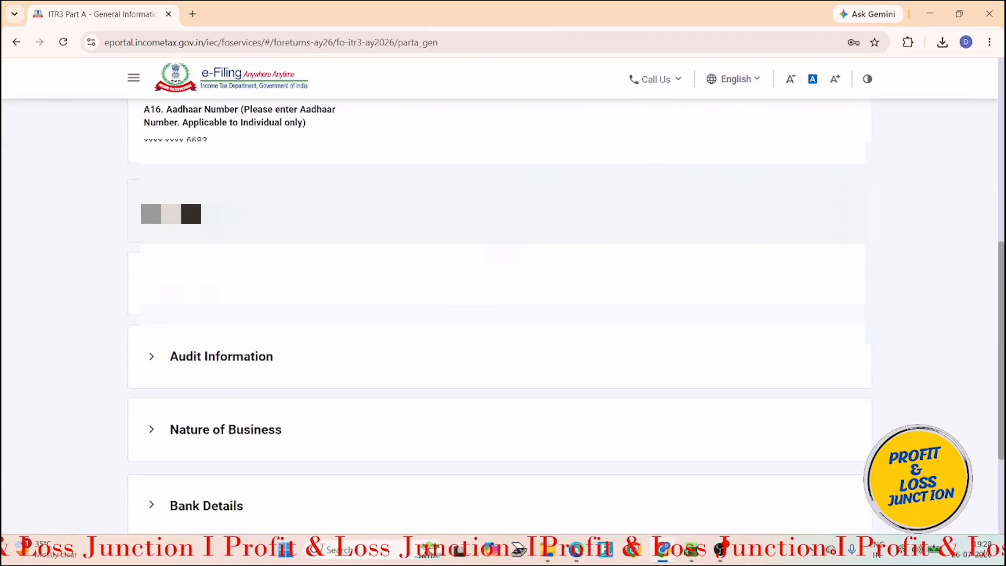
- Edit the Contact section, mark the secondary address as the same as the primary address, and save the contact details
{"action": "left_click", "coordinate": [775, 273]}
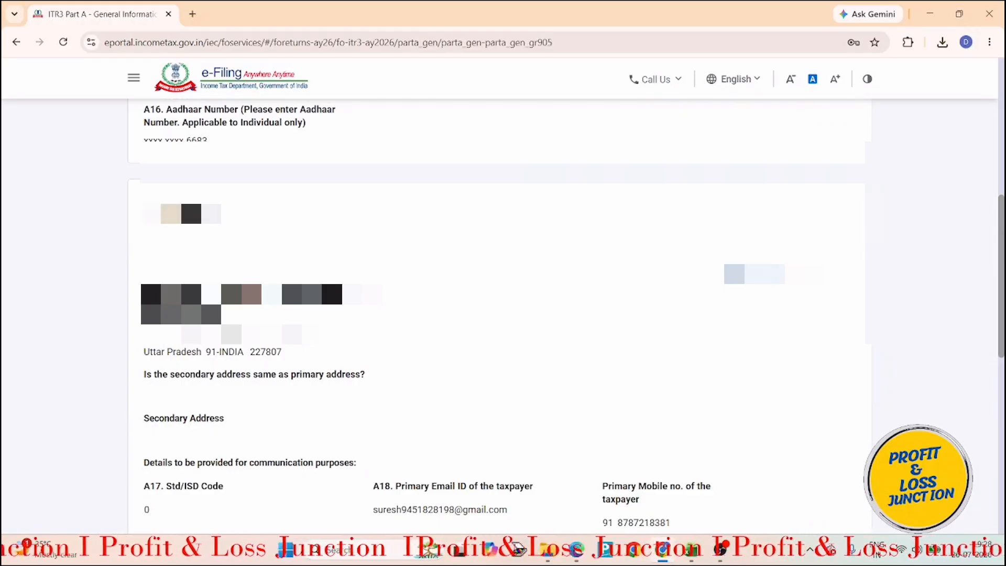
{"action": "scroll", "coordinate": [329, 419], "scroll_direction": "down", "scroll_amount": 7}
{"action": "scroll", "coordinate": [329, 418], "scroll_direction": "down", "scroll_amount": 2}
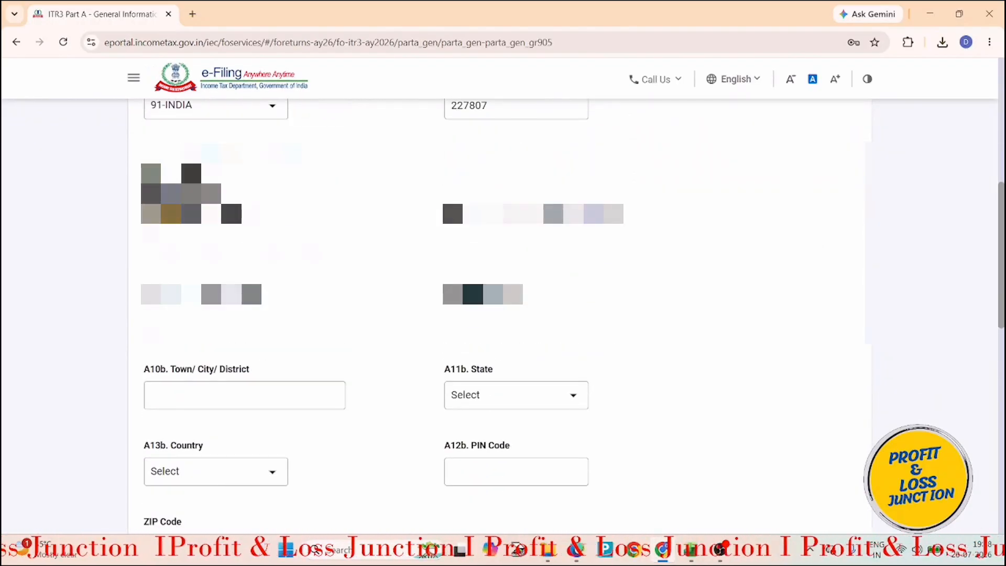
{"action": "left_click", "coordinate": [228, 196]}
{"action": "scroll", "coordinate": [743, 391], "scroll_direction": "down", "scroll_amount": 10}
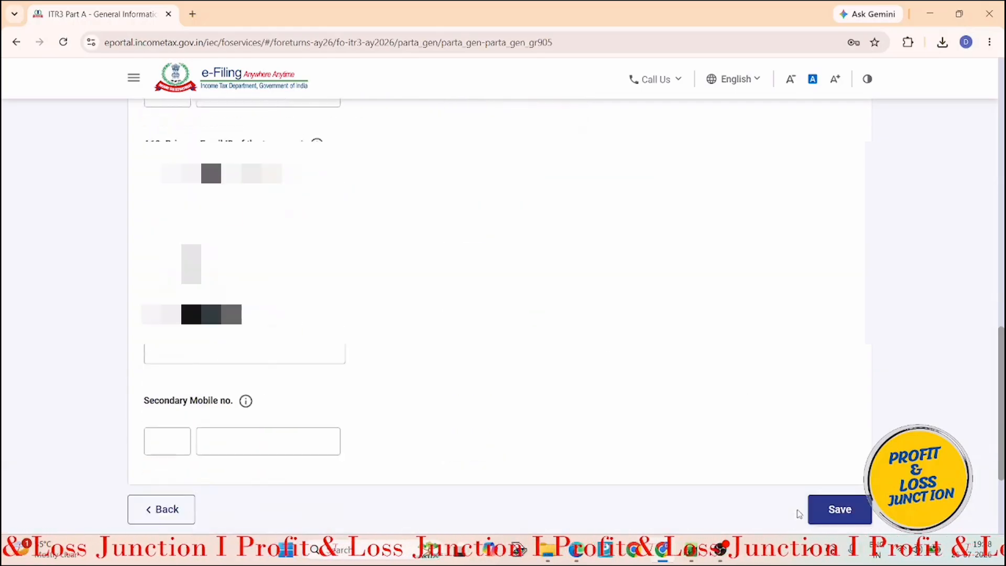
{"action": "scroll", "coordinate": [799, 514], "scroll_direction": "down", "scroll_amount": 2}
{"action": "left_click", "coordinate": [850, 411]}
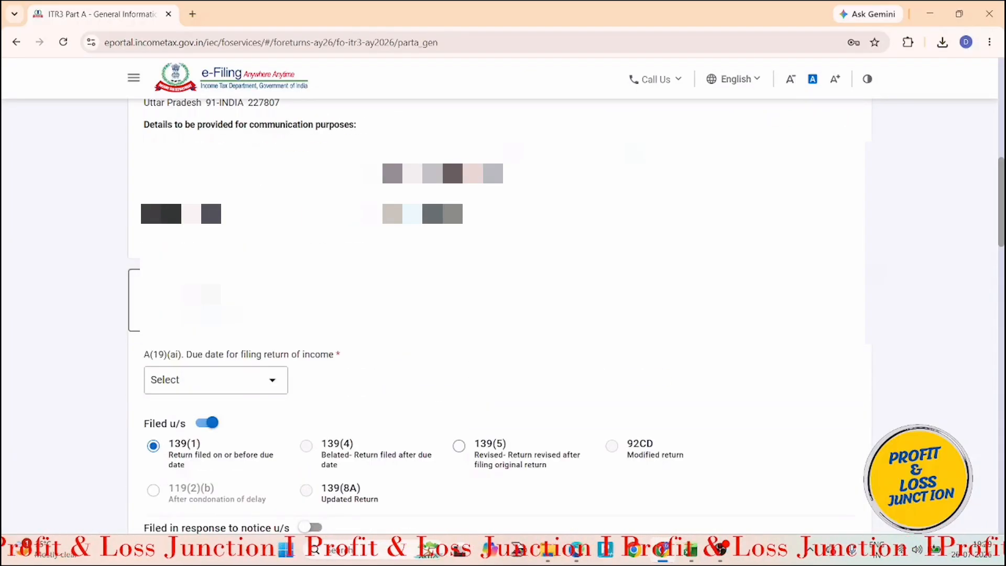
- In Filing Status, set the return's due date to 31st August and answer No to A19(I) about an earlier year's Form 10IEA
{"action": "left_click", "coordinate": [216, 381]}
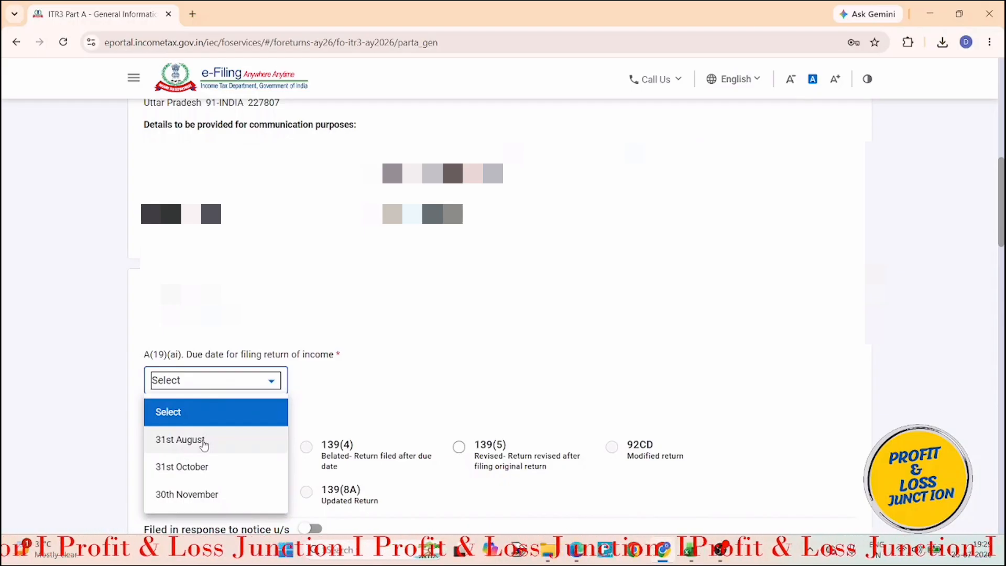
{"action": "left_click", "coordinate": [204, 440]}
{"action": "scroll", "coordinate": [368, 410], "scroll_direction": "down", "scroll_amount": 5}
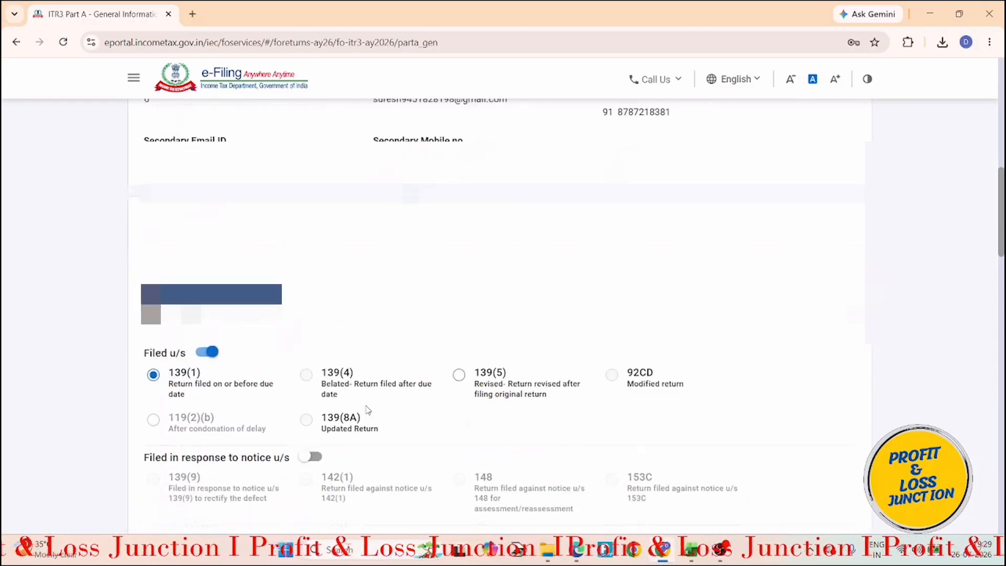
{"action": "scroll", "coordinate": [368, 410], "scroll_direction": "down", "scroll_amount": 1}
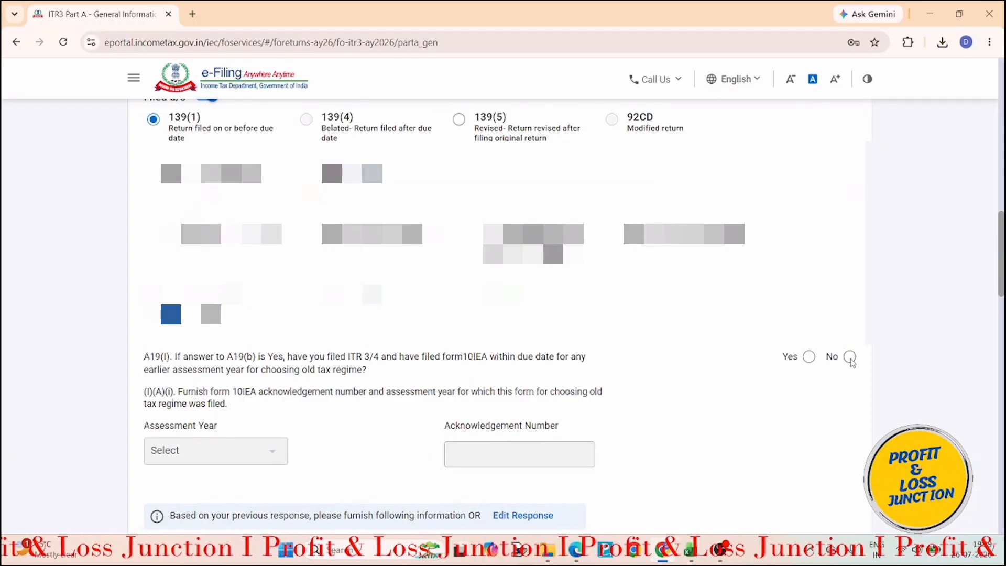
{"action": "left_click", "coordinate": [850, 357]}
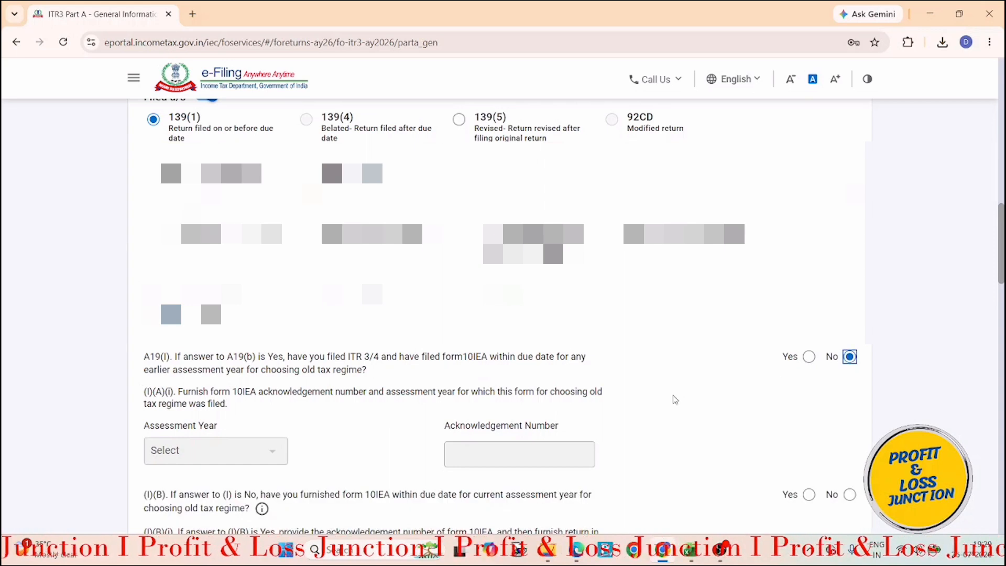
- Set the residential status in India to Resident and pick the first listed condition for residential status
{"action": "scroll", "coordinate": [675, 399], "scroll_direction": "down", "scroll_amount": 5}
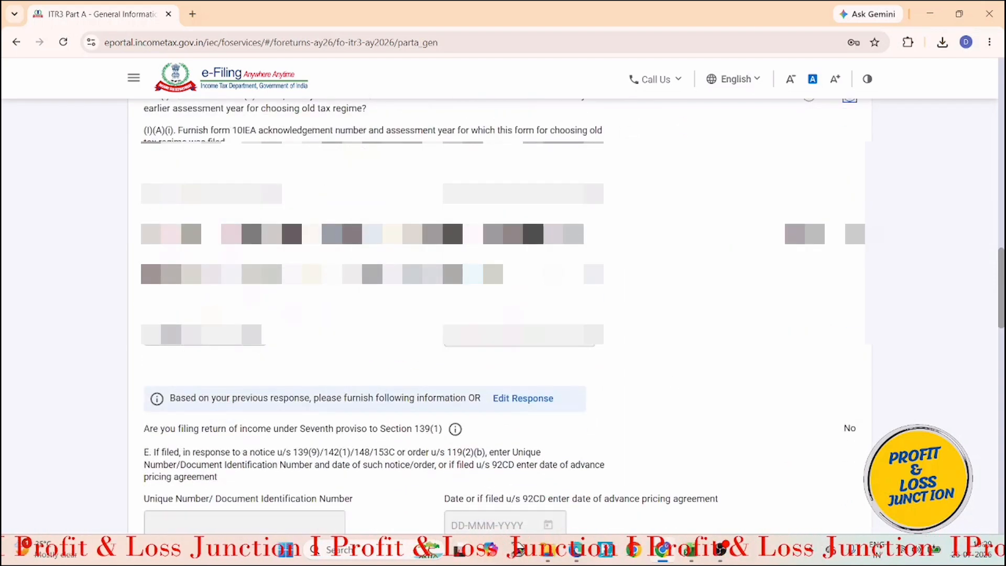
{"action": "scroll", "coordinate": [627, 442], "scroll_direction": "down", "scroll_amount": 8}
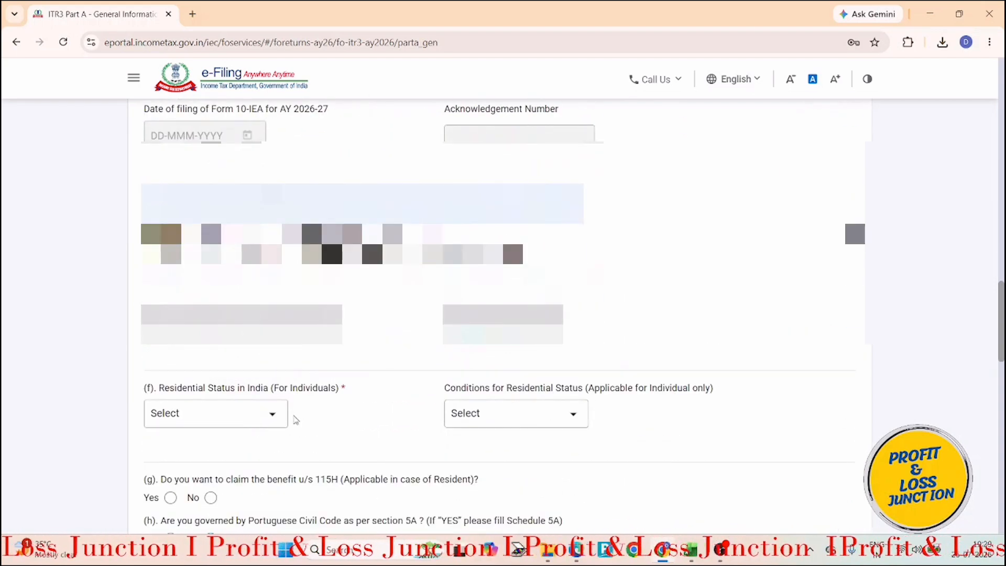
{"action": "left_click", "coordinate": [240, 417]}
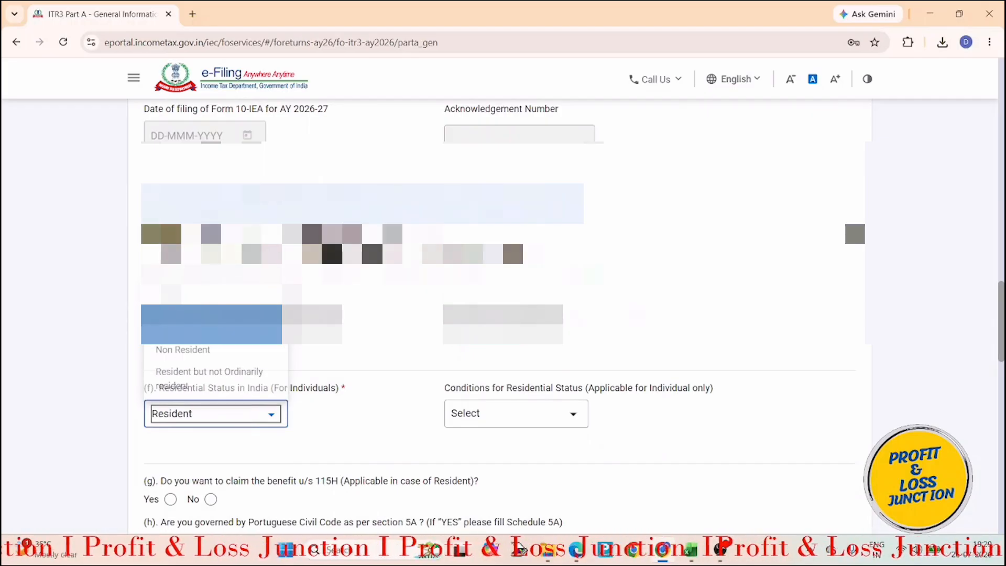
{"action": "left_click", "coordinate": [474, 414]}
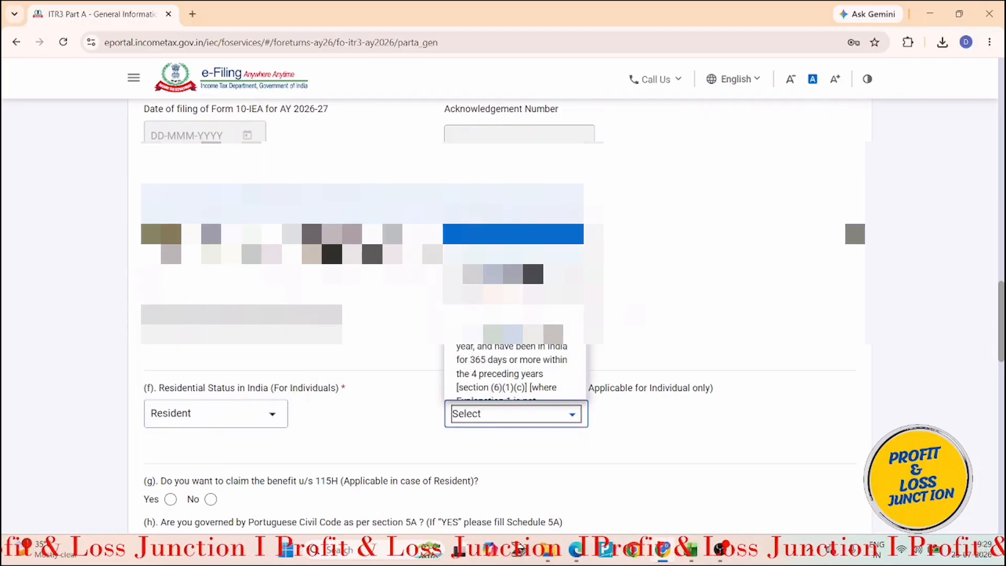
{"action": "left_click", "coordinate": [503, 283]}
- Answer No to the questions on section 115H benefit, company Director, Partner in a Firm, unlisted equity shares and FPI
{"action": "scroll", "coordinate": [690, 439], "scroll_direction": "down", "scroll_amount": 3}
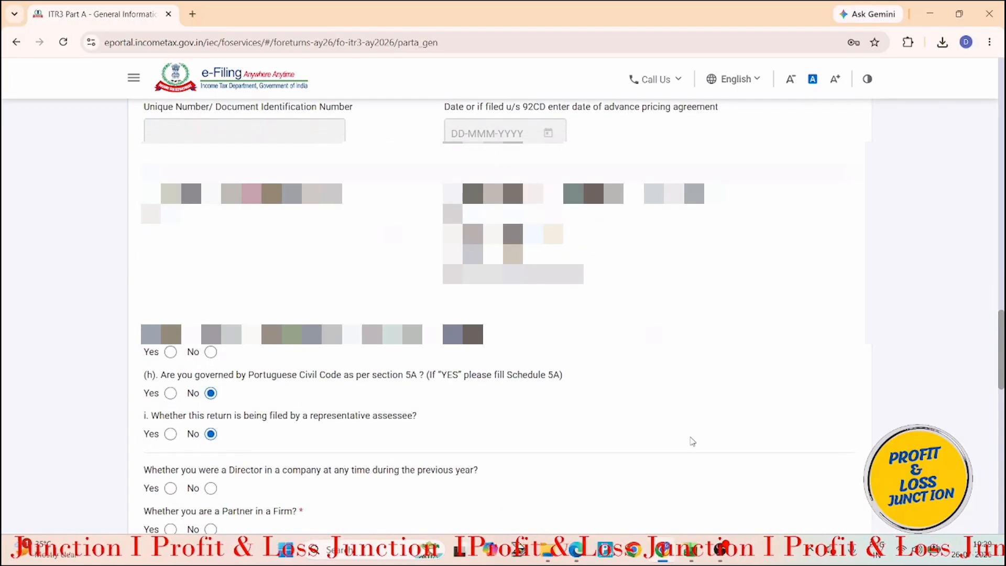
{"action": "left_click", "coordinate": [210, 351]}
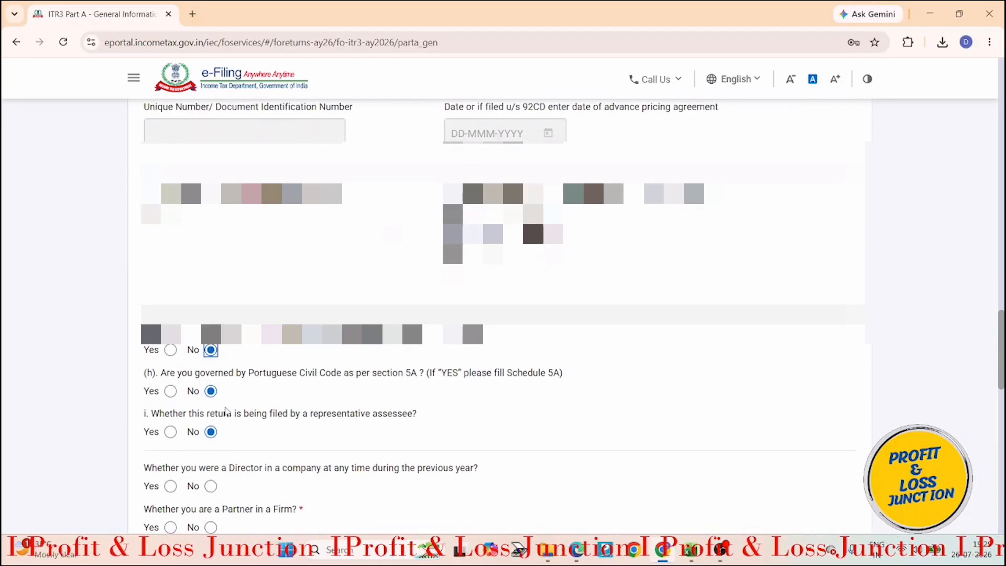
{"action": "scroll", "coordinate": [239, 449], "scroll_direction": "down", "scroll_amount": 3}
{"action": "left_click", "coordinate": [210, 289]}
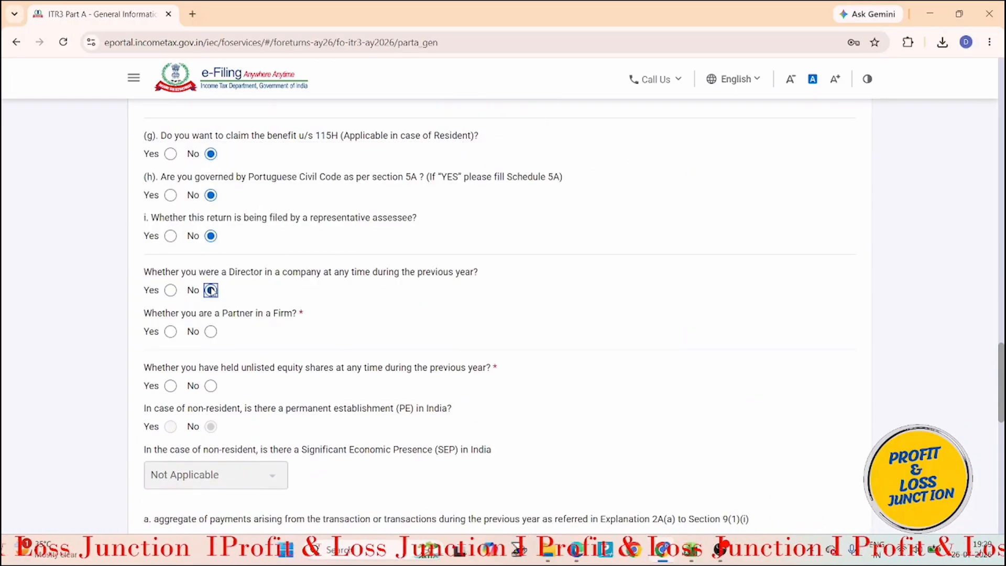
{"action": "left_click", "coordinate": [210, 332]}
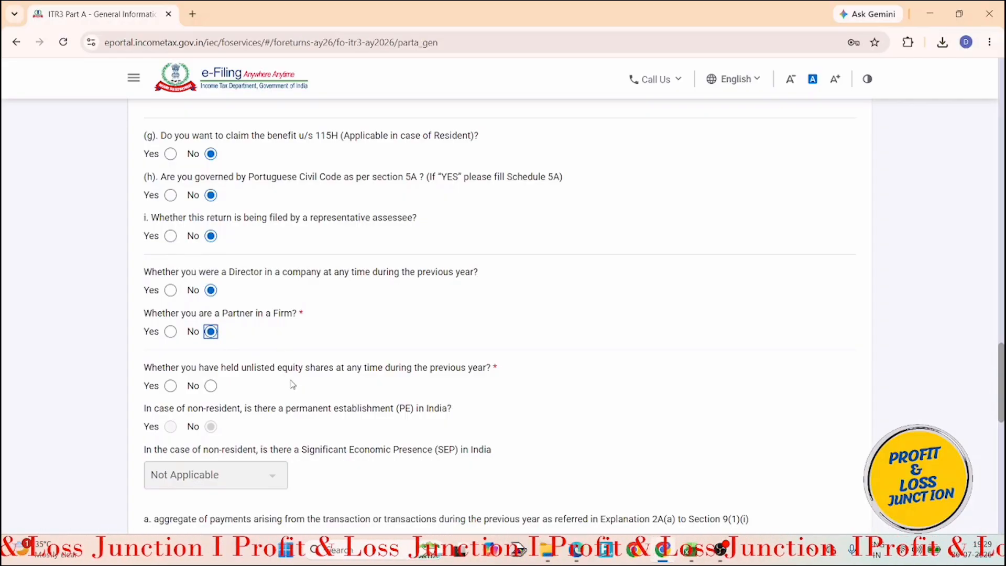
{"action": "left_click", "coordinate": [211, 387]}
{"action": "scroll", "coordinate": [237, 390], "scroll_direction": "down", "scroll_amount": 1}
{"action": "scroll", "coordinate": [237, 389], "scroll_direction": "down", "scroll_amount": 4}
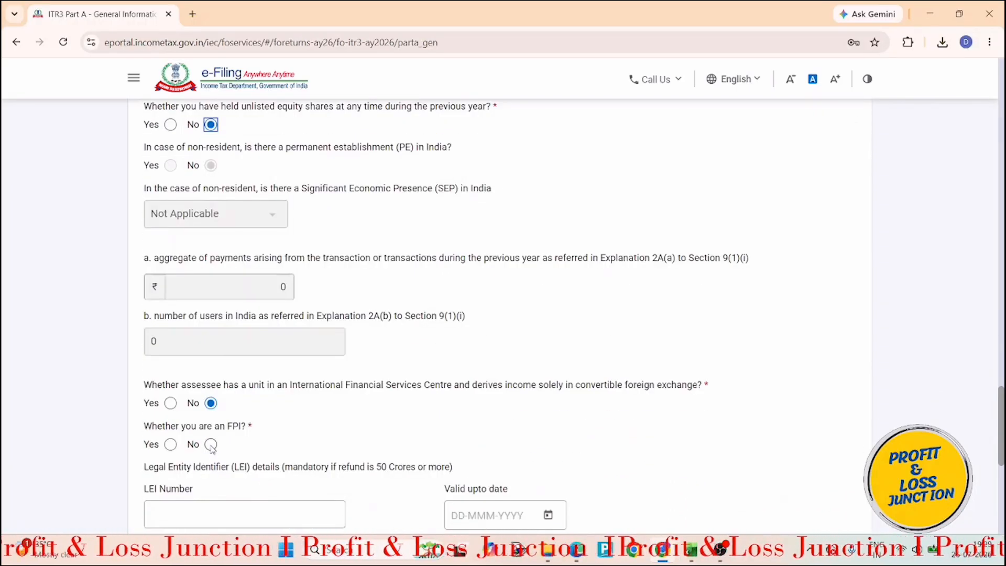
{"action": "left_click", "coordinate": [211, 445]}
- In Audit Information, answer Yes for 44AA accounts, No for income only under 44AD-type sections and 44AB audit, with turnover up to Rs. 1 crore
{"action": "scroll", "coordinate": [210, 445], "scroll_direction": "down", "scroll_amount": 4}
{"action": "left_click", "coordinate": [316, 422]}
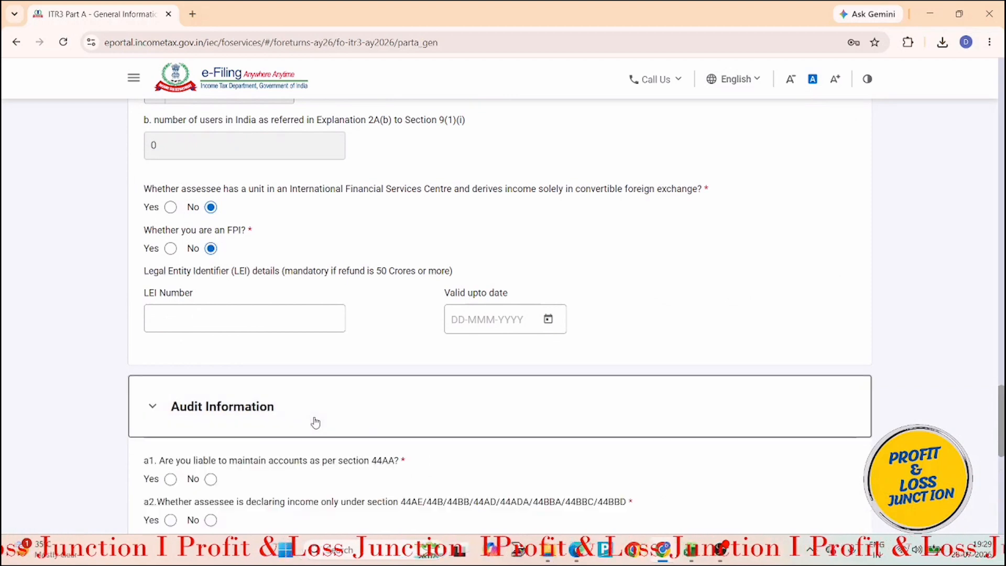
{"action": "scroll", "coordinate": [314, 420], "scroll_direction": "down", "scroll_amount": 3}
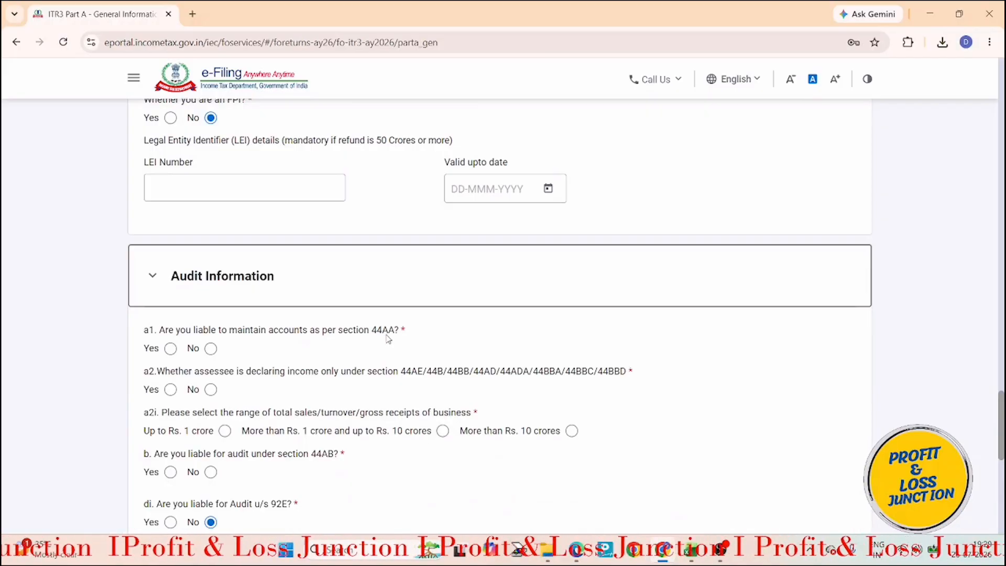
{"action": "left_click", "coordinate": [170, 349]}
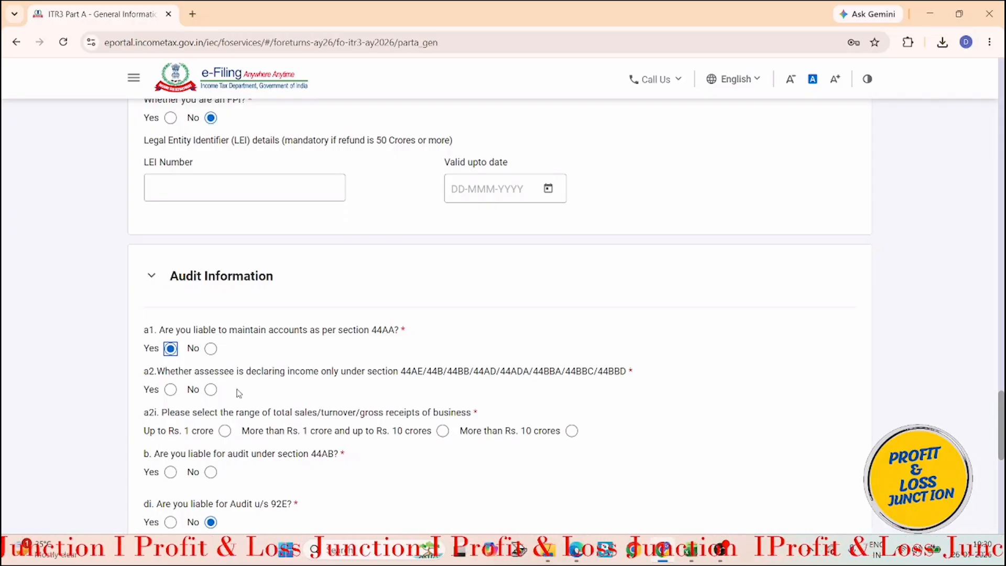
{"action": "left_click", "coordinate": [212, 390]}
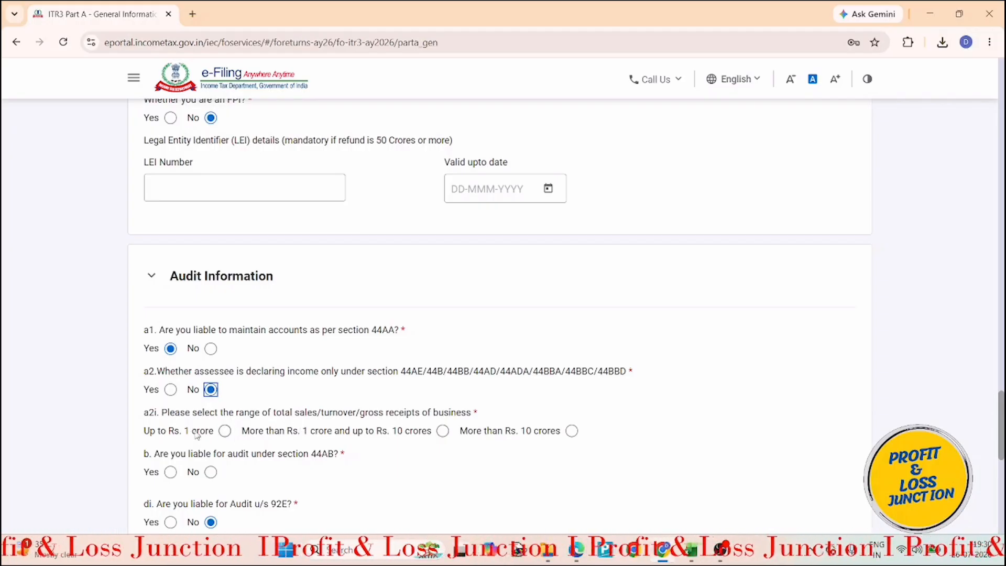
{"action": "left_click", "coordinate": [225, 431]}
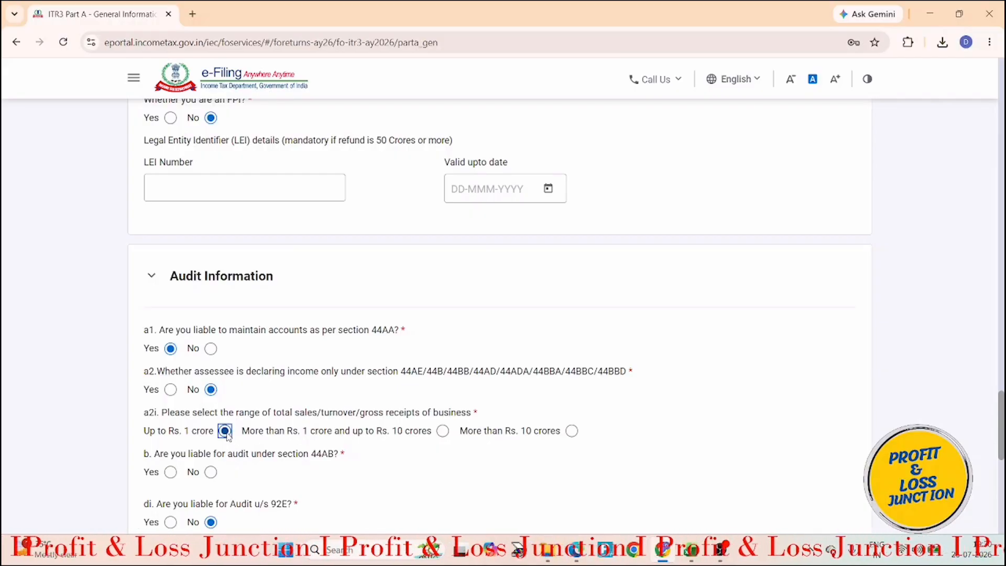
{"action": "scroll", "coordinate": [230, 437], "scroll_direction": "down", "scroll_amount": 1}
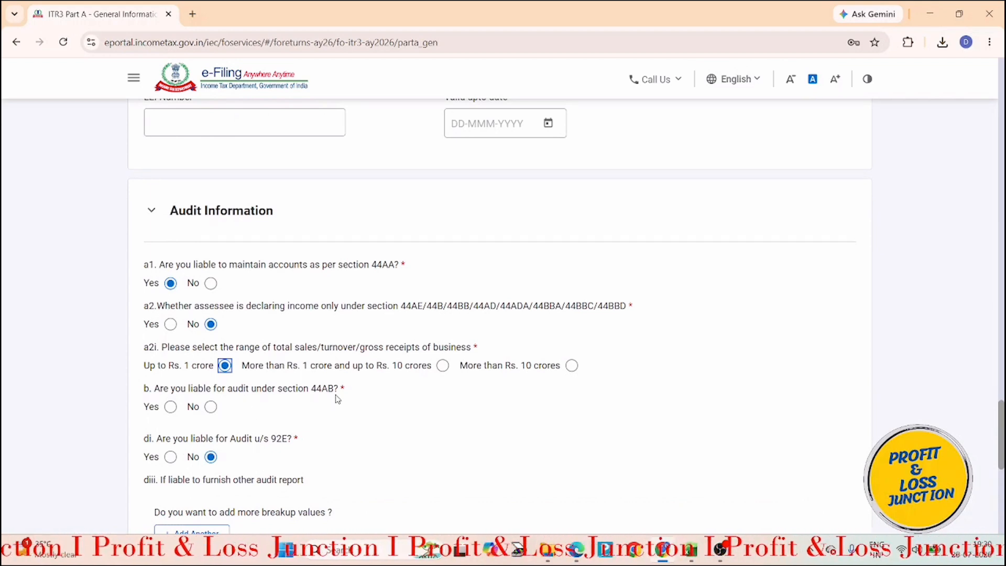
{"action": "left_click", "coordinate": [211, 407]}
- Add a new entry under Nature of Business for activities other than those declared under sections 44AD, 44ADA and 44AE
{"action": "scroll", "coordinate": [285, 460], "scroll_direction": "down", "scroll_amount": 2}
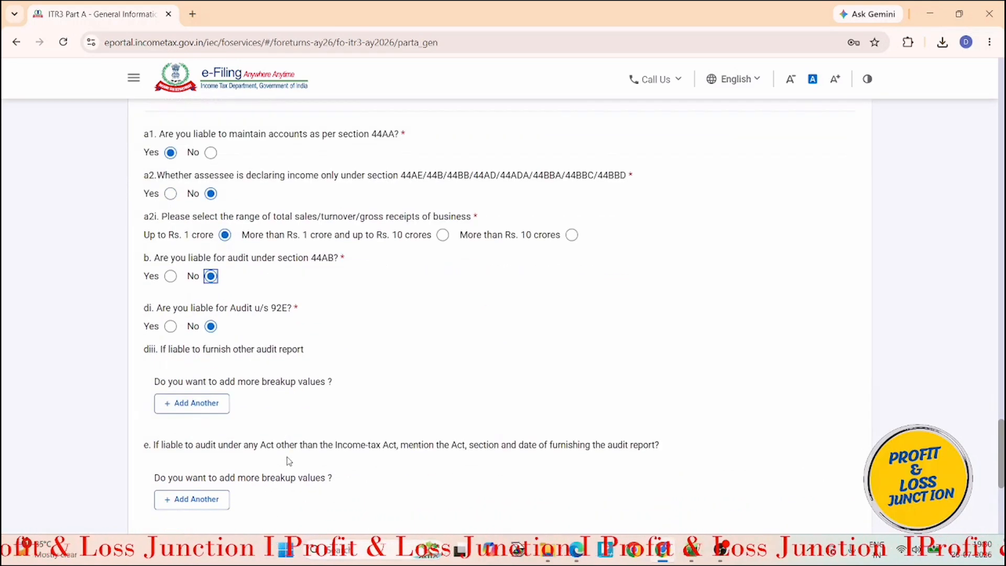
{"action": "scroll", "coordinate": [289, 461], "scroll_direction": "down", "scroll_amount": 4}
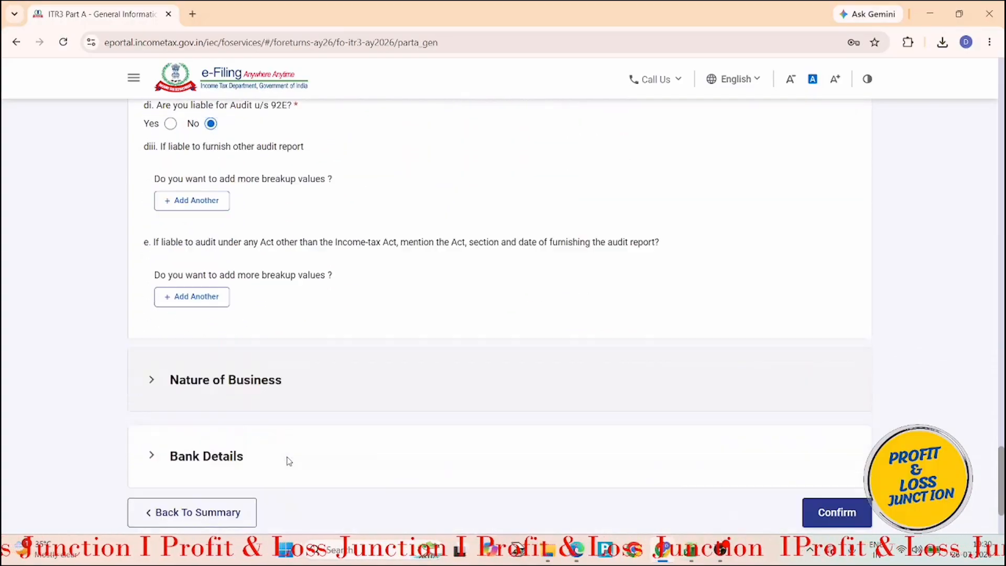
{"action": "left_click", "coordinate": [258, 330]}
{"action": "scroll", "coordinate": [315, 355], "scroll_direction": "down", "scroll_amount": 2}
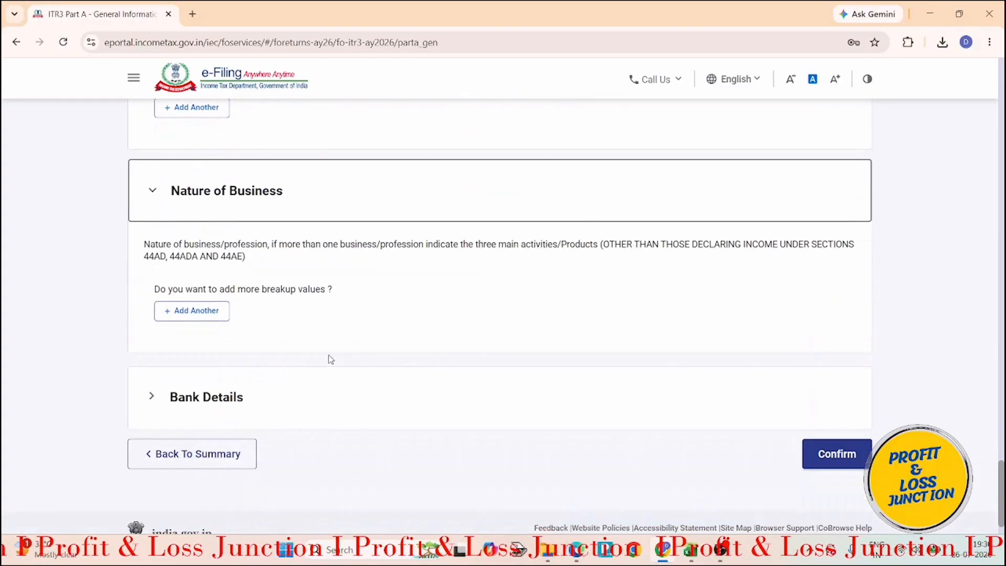
{"action": "left_click", "coordinate": [209, 316]}
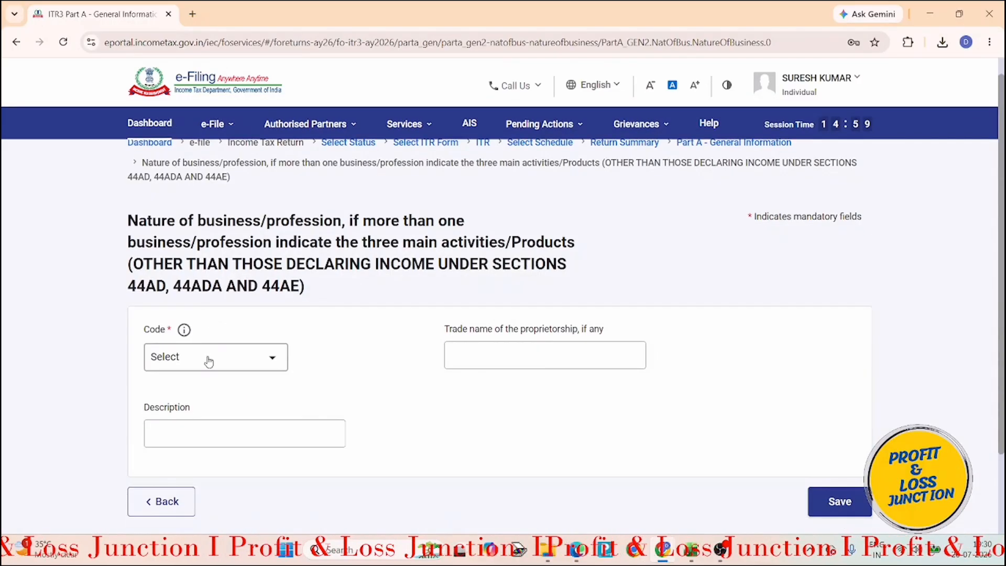
- Set the business code of the new entry to 13011-Life insurance
{"action": "left_click", "coordinate": [206, 361]}
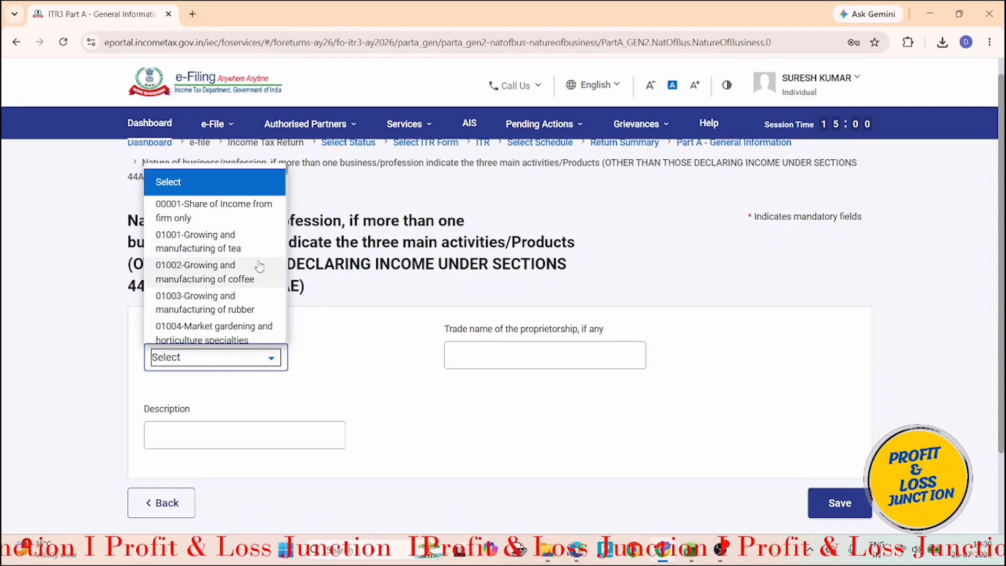
{"action": "scroll", "coordinate": [235, 268], "scroll_direction": "down", "scroll_amount": 3}
{"action": "scroll", "coordinate": [234, 267], "scroll_direction": "down", "scroll_amount": 12}
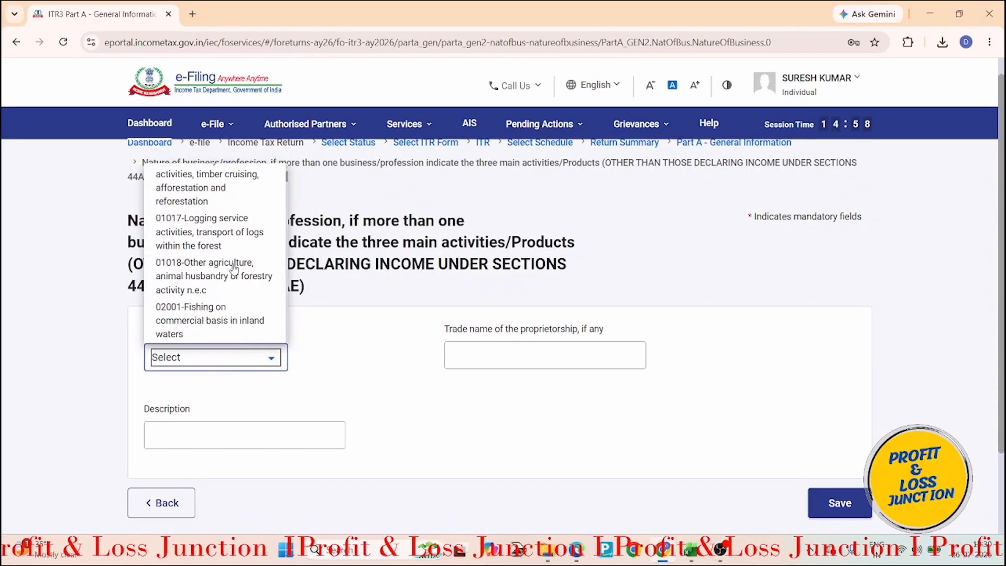
{"action": "scroll", "coordinate": [235, 268], "scroll_direction": "down", "scroll_amount": 10}
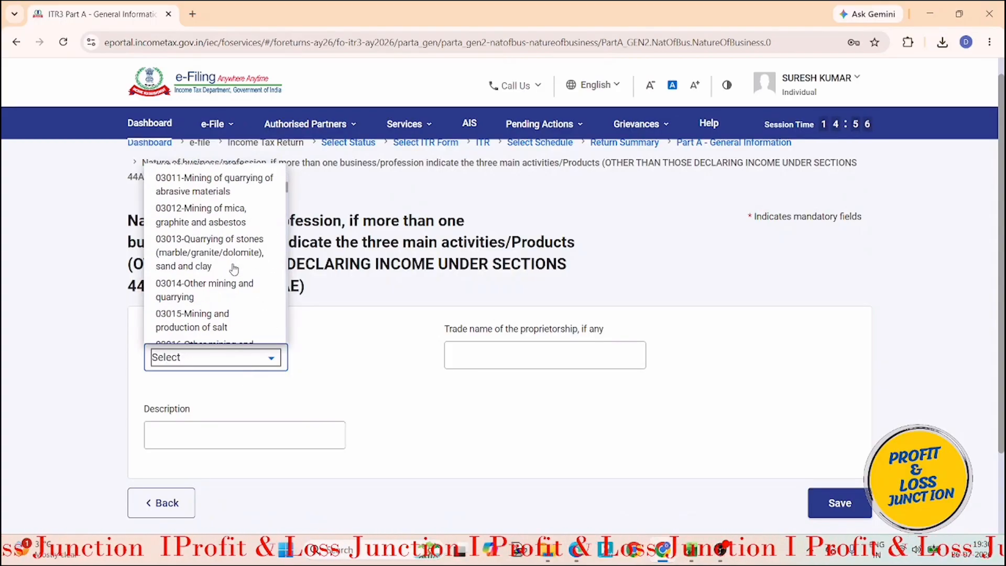
{"action": "scroll", "coordinate": [234, 269], "scroll_direction": "down", "scroll_amount": 5}
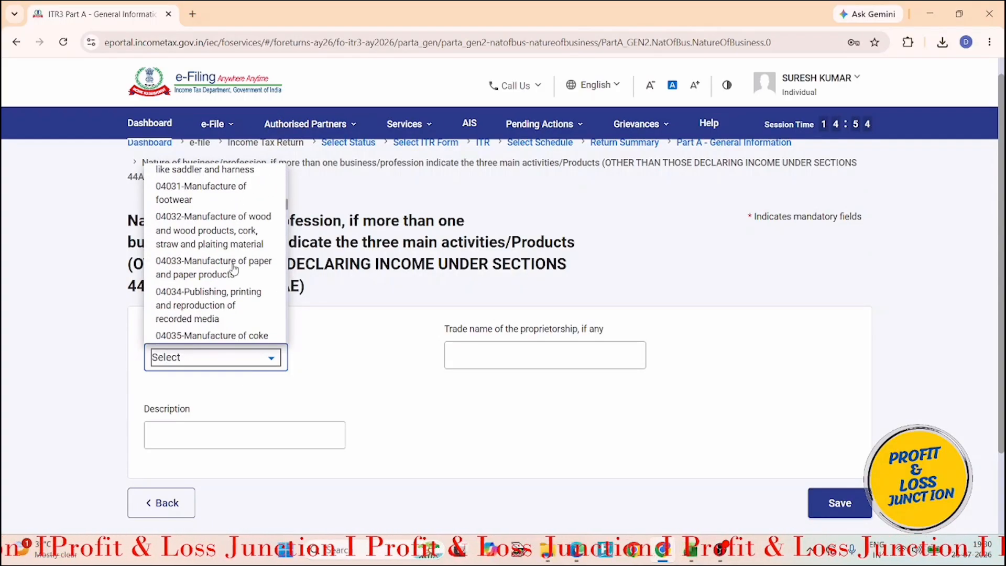
{"action": "scroll", "coordinate": [234, 269], "scroll_direction": "down", "scroll_amount": 8}
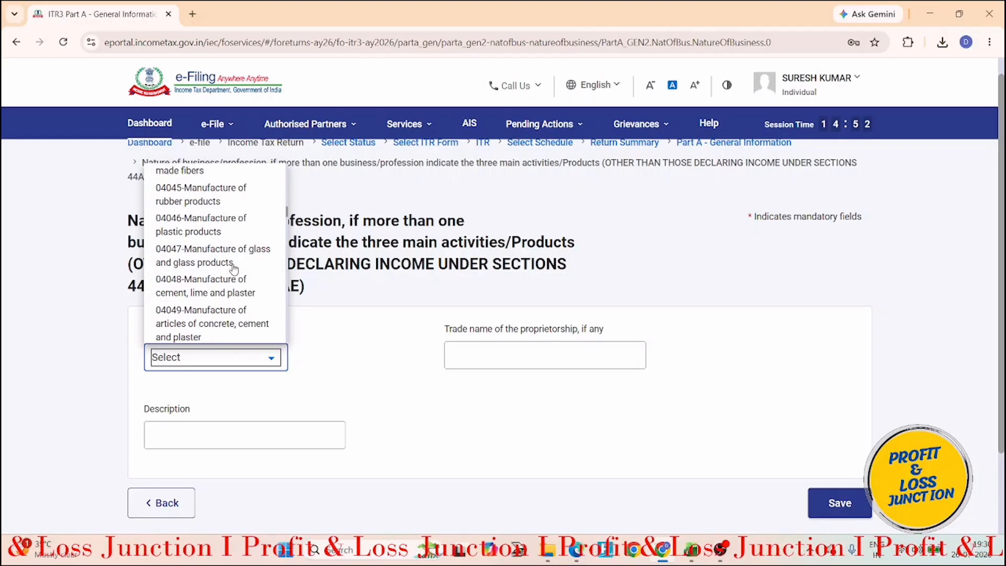
{"action": "scroll", "coordinate": [234, 269], "scroll_direction": "down", "scroll_amount": 1}
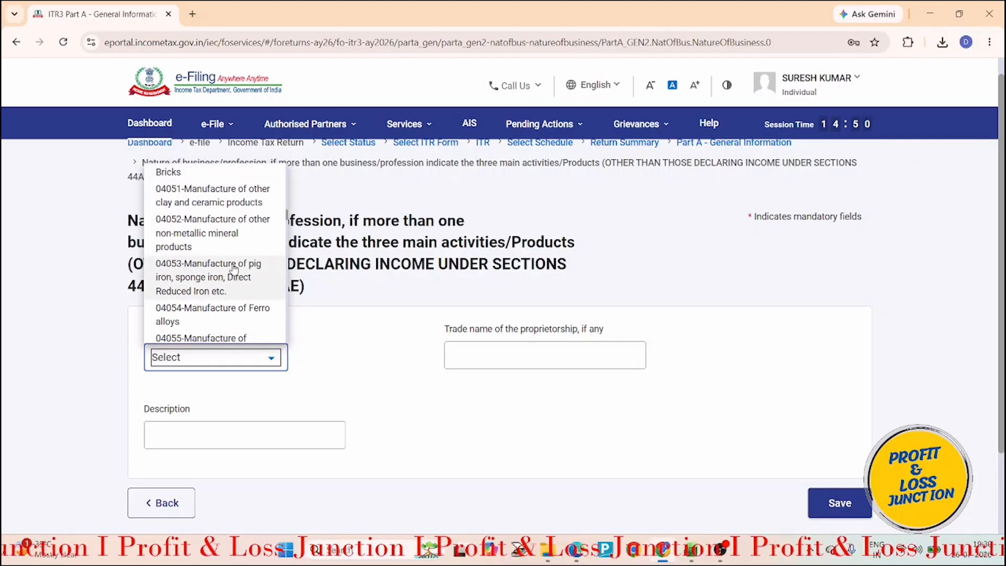
{"action": "scroll", "coordinate": [235, 269], "scroll_direction": "down", "scroll_amount": 6}
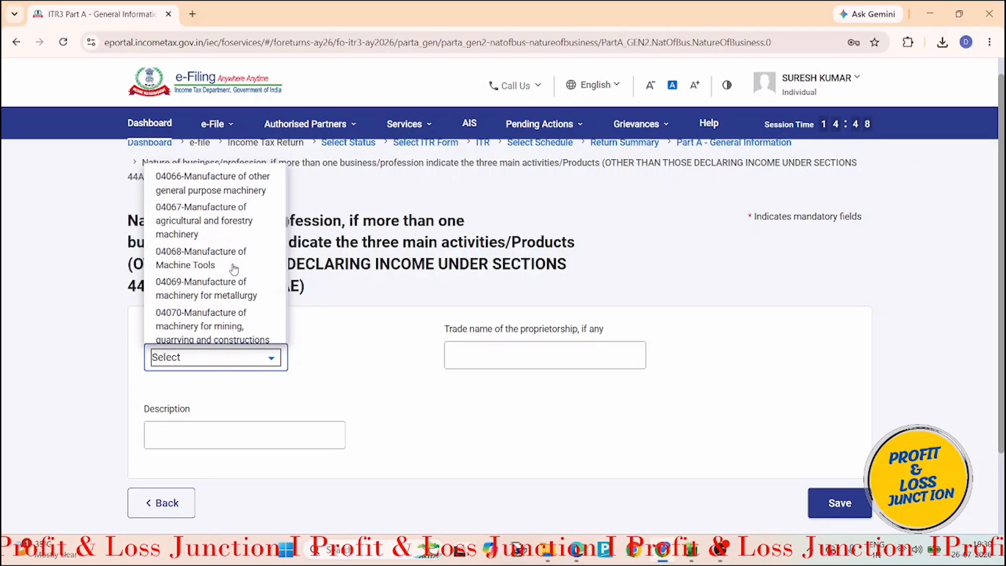
{"action": "scroll", "coordinate": [234, 268], "scroll_direction": "down", "scroll_amount": 6}
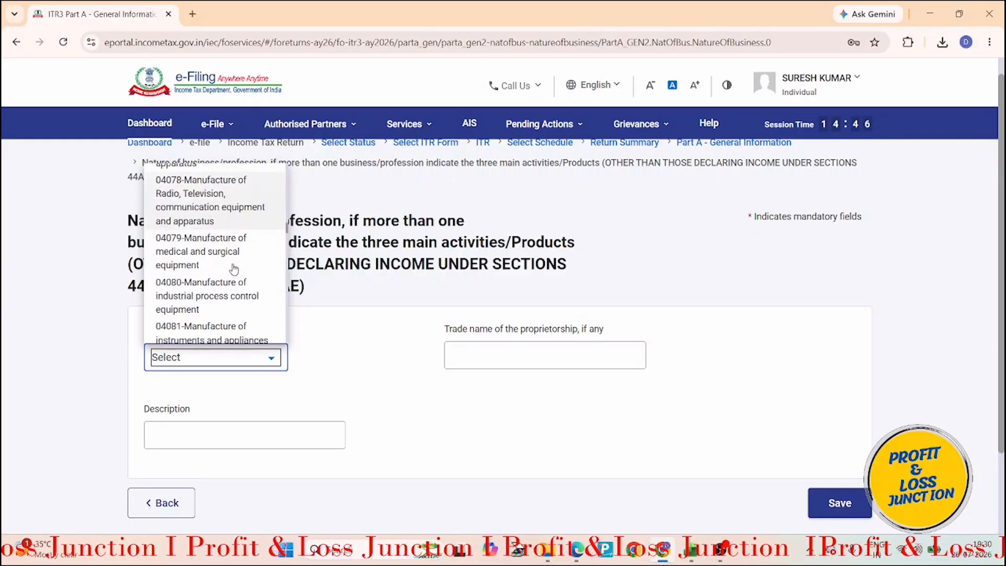
{"action": "scroll", "coordinate": [234, 269], "scroll_direction": "down", "scroll_amount": 6}
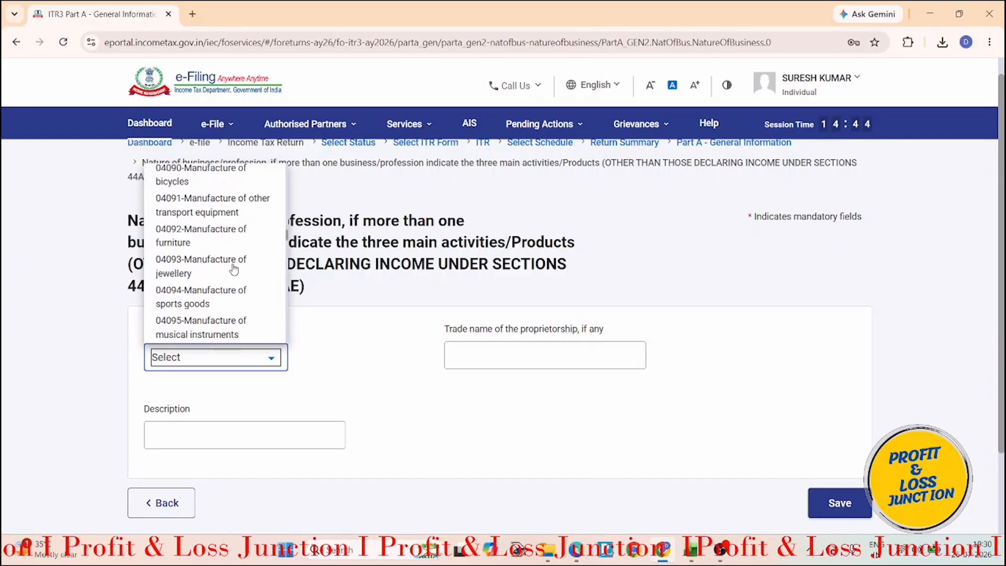
{"action": "scroll", "coordinate": [235, 269], "scroll_direction": "down", "scroll_amount": 2}
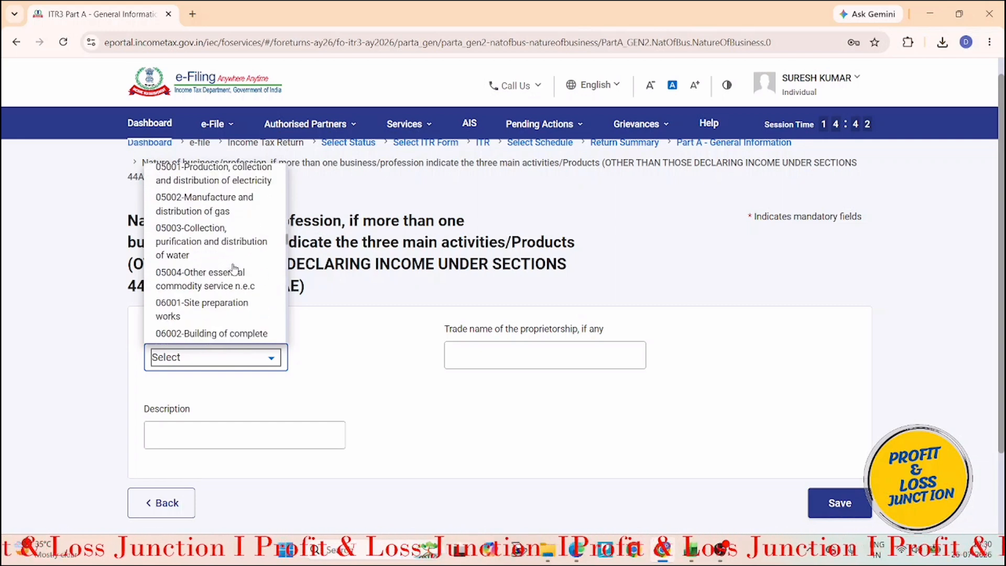
{"action": "scroll", "coordinate": [235, 268], "scroll_direction": "down", "scroll_amount": 3}
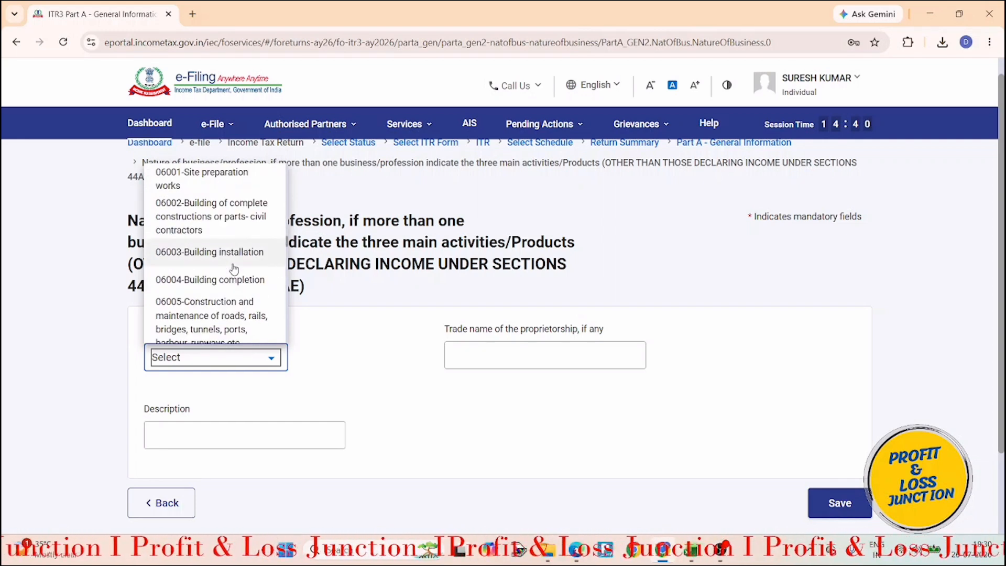
{"action": "scroll", "coordinate": [234, 269], "scroll_direction": "down", "scroll_amount": 2}
{"action": "scroll", "coordinate": [234, 268], "scroll_direction": "down", "scroll_amount": 3}
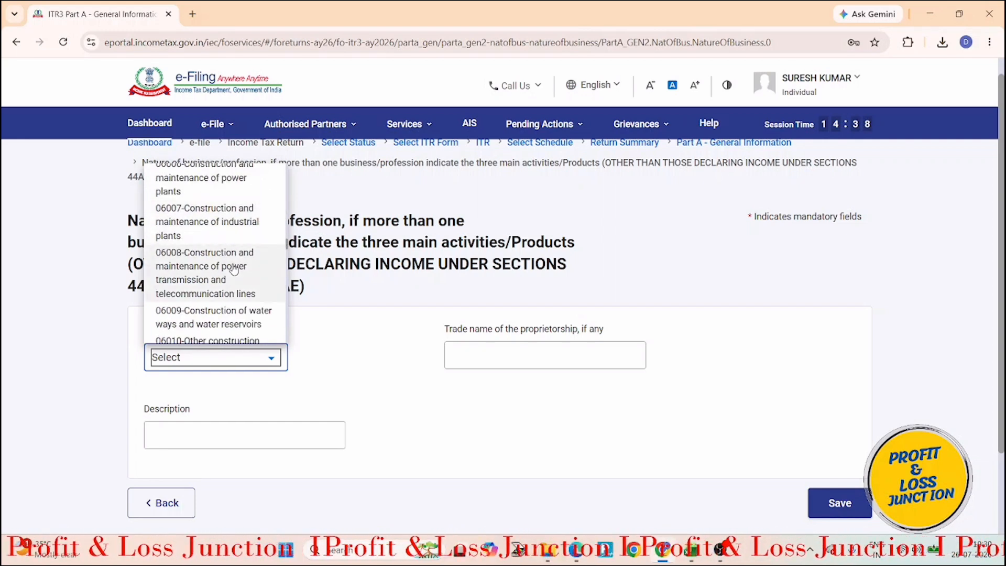
{"action": "scroll", "coordinate": [234, 269], "scroll_direction": "down", "scroll_amount": 4}
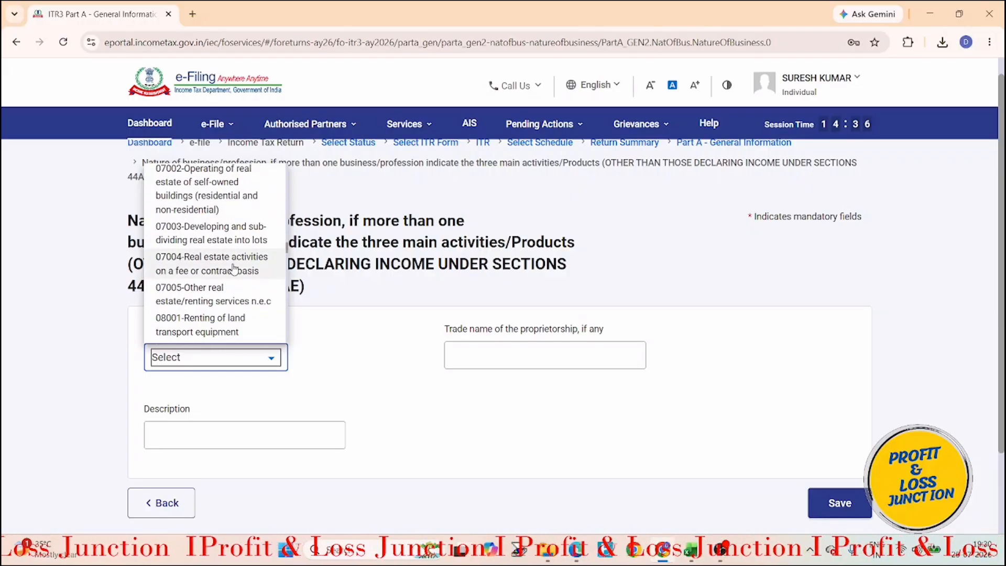
{"action": "scroll", "coordinate": [234, 269], "scroll_direction": "down", "scroll_amount": 5}
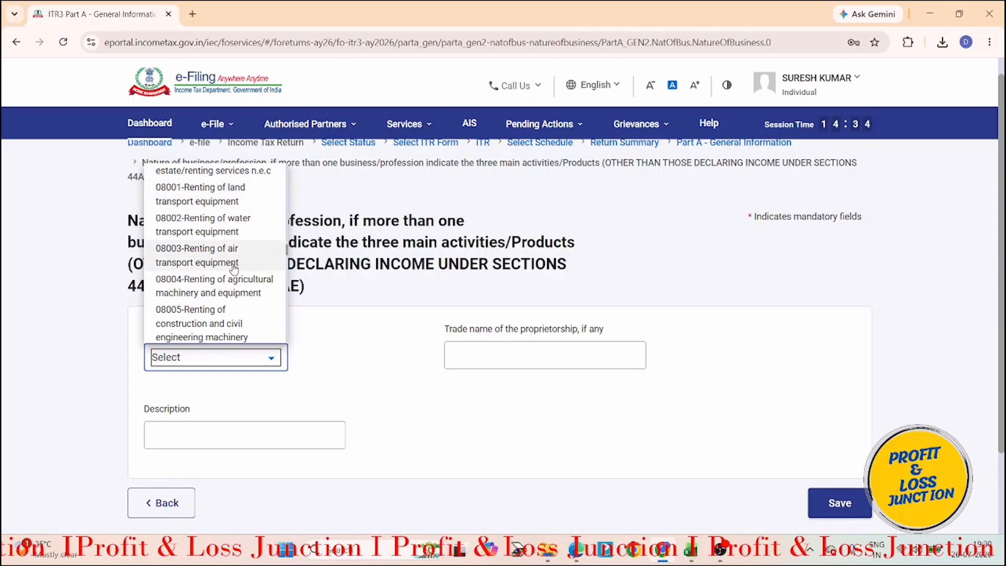
{"action": "scroll", "coordinate": [234, 269], "scroll_direction": "down", "scroll_amount": 3}
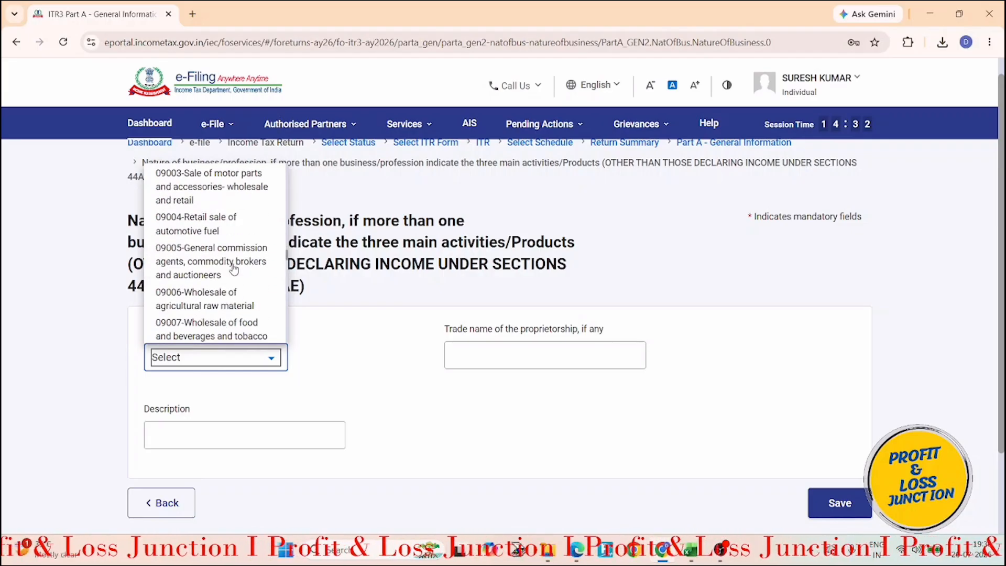
{"action": "scroll", "coordinate": [234, 269], "scroll_direction": "down", "scroll_amount": 5}
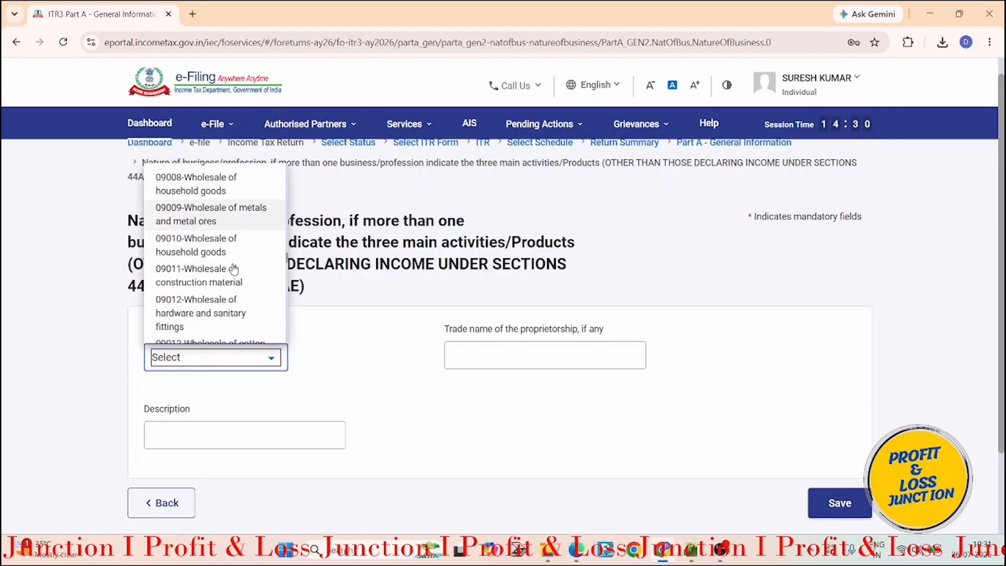
{"action": "scroll", "coordinate": [234, 269], "scroll_direction": "down", "scroll_amount": 6}
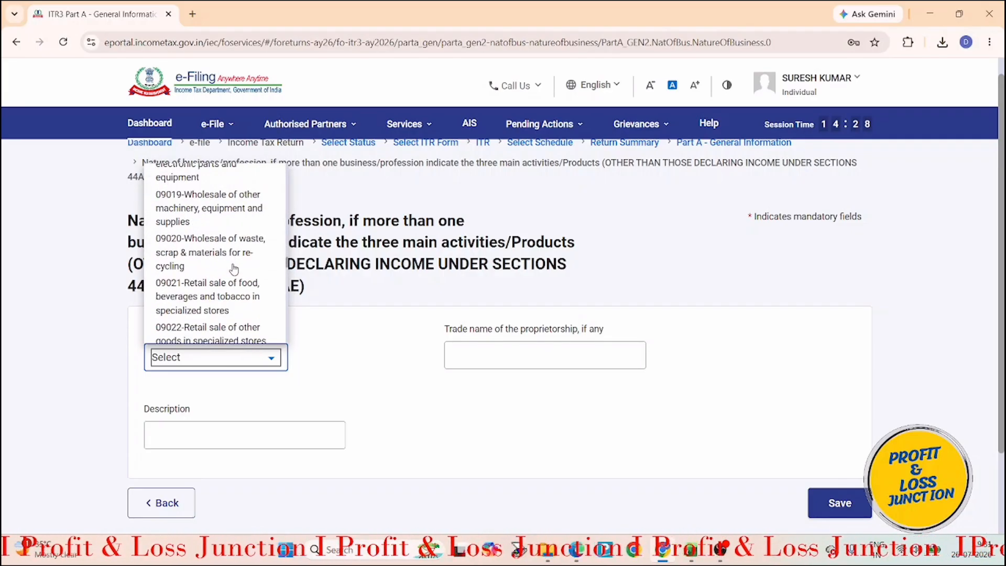
{"action": "scroll", "coordinate": [234, 269], "scroll_direction": "down", "scroll_amount": 3}
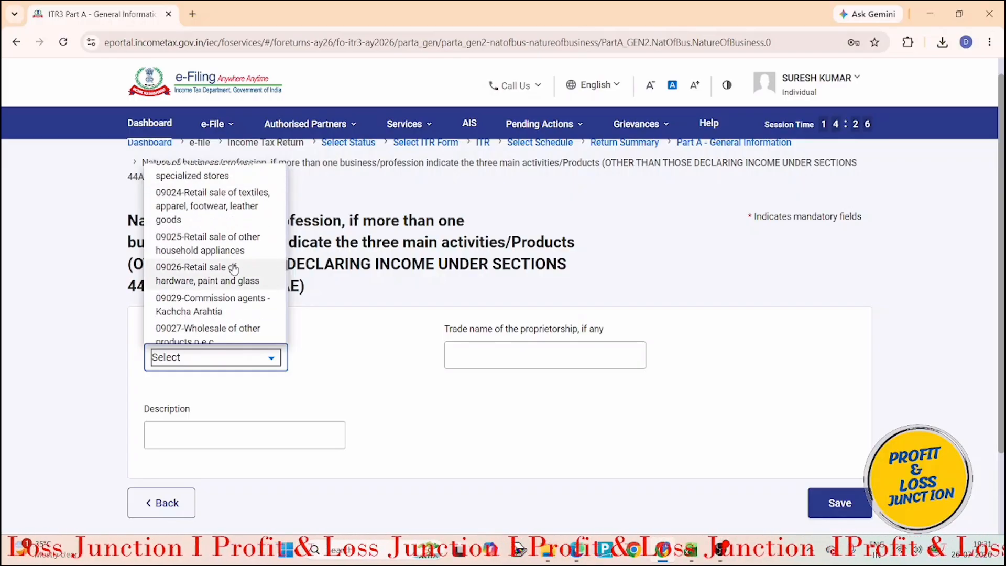
{"action": "scroll", "coordinate": [235, 269], "scroll_direction": "down", "scroll_amount": 2}
{"action": "scroll", "coordinate": [234, 269], "scroll_direction": "down", "scroll_amount": 5}
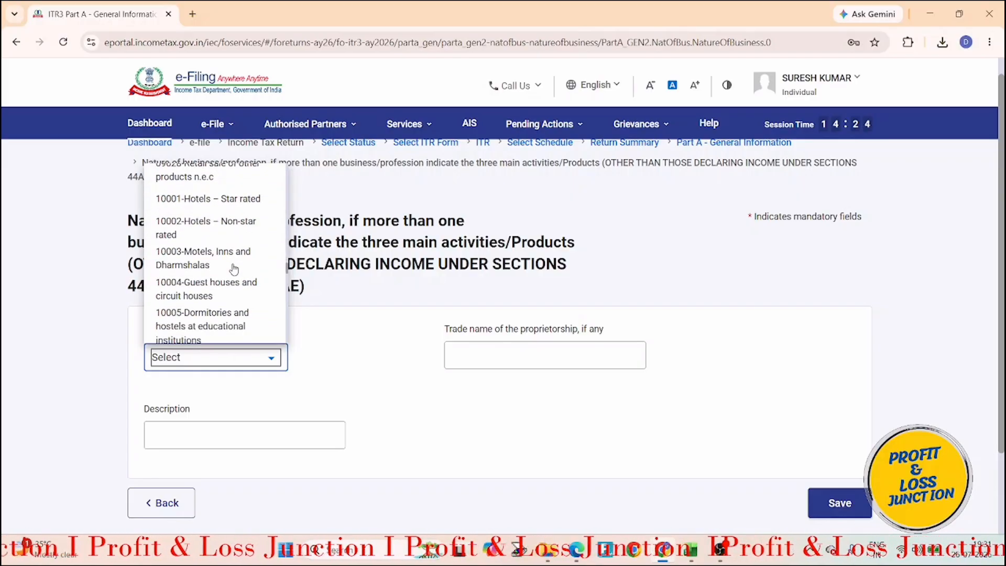
{"action": "scroll", "coordinate": [234, 269], "scroll_direction": "down", "scroll_amount": 4}
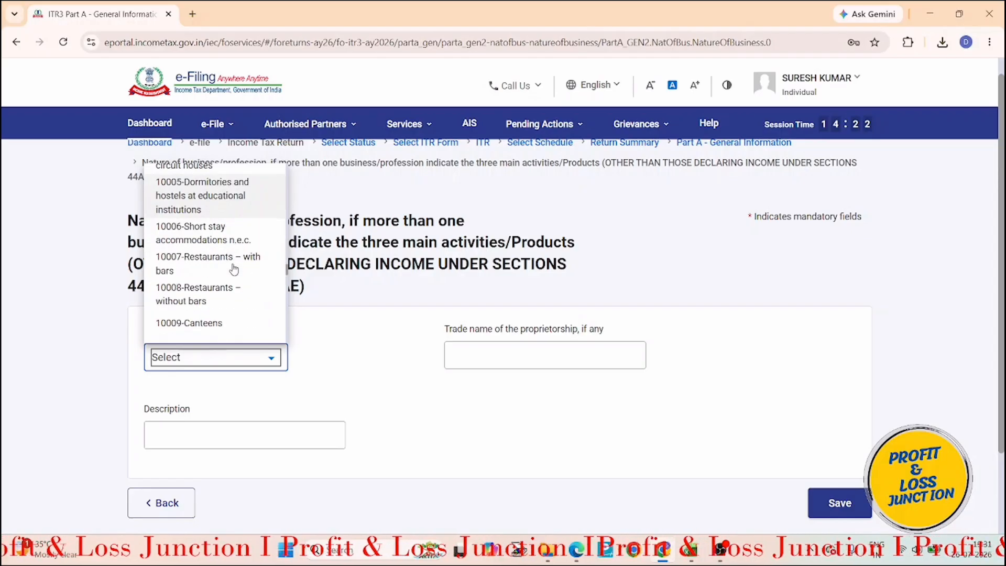
{"action": "scroll", "coordinate": [235, 269], "scroll_direction": "down", "scroll_amount": 2}
{"action": "scroll", "coordinate": [235, 269], "scroll_direction": "down", "scroll_amount": 2}
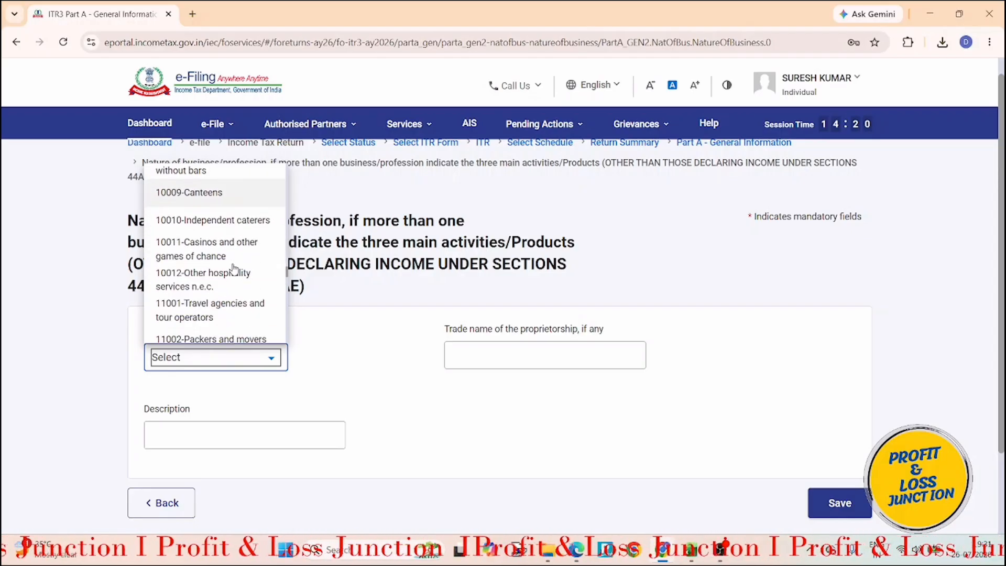
{"action": "scroll", "coordinate": [235, 269], "scroll_direction": "down", "scroll_amount": 2}
{"action": "scroll", "coordinate": [235, 268], "scroll_direction": "down", "scroll_amount": 3}
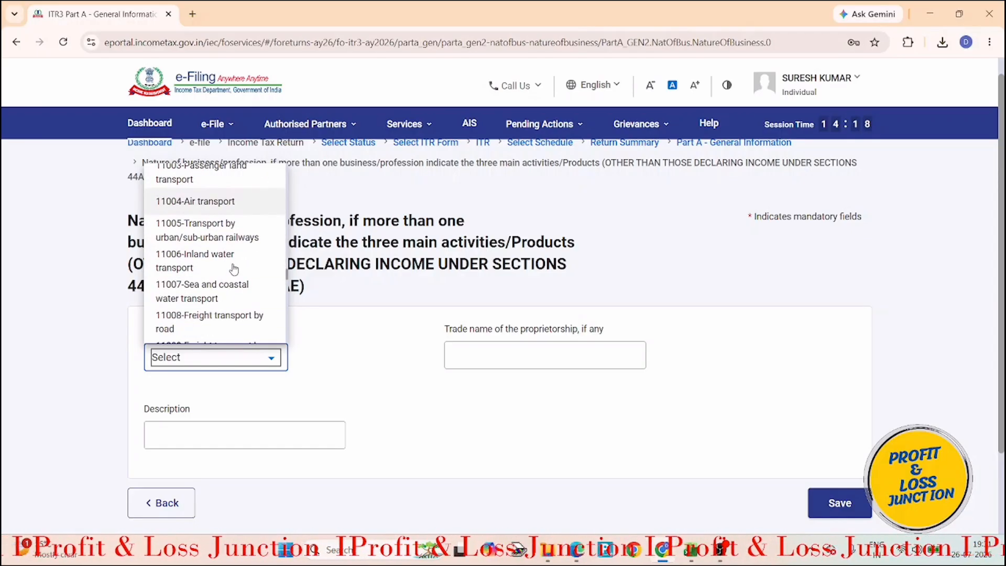
{"action": "scroll", "coordinate": [234, 269], "scroll_direction": "down", "scroll_amount": 2}
{"action": "scroll", "coordinate": [235, 268], "scroll_direction": "down", "scroll_amount": 5}
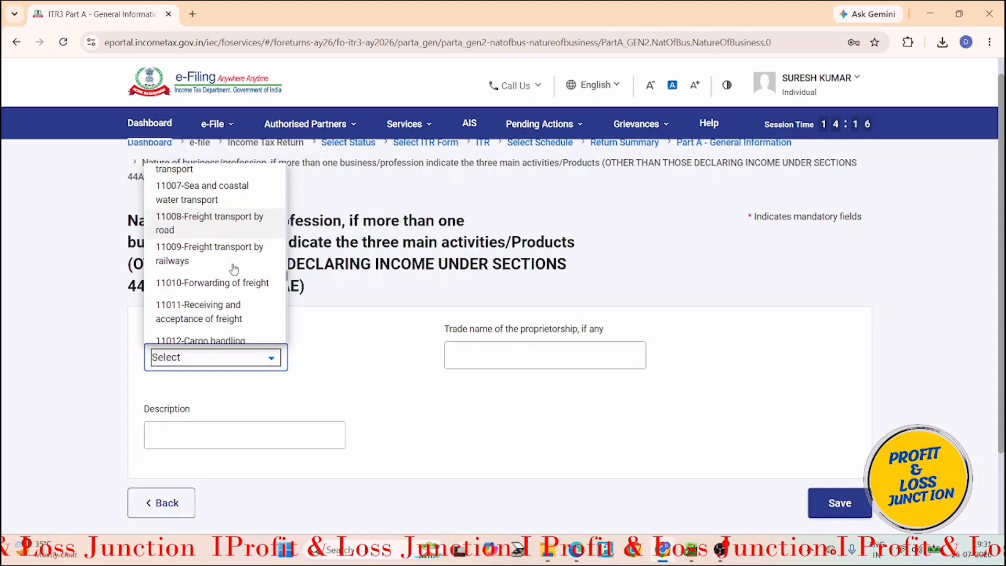
{"action": "scroll", "coordinate": [235, 269], "scroll_direction": "down", "scroll_amount": 5}
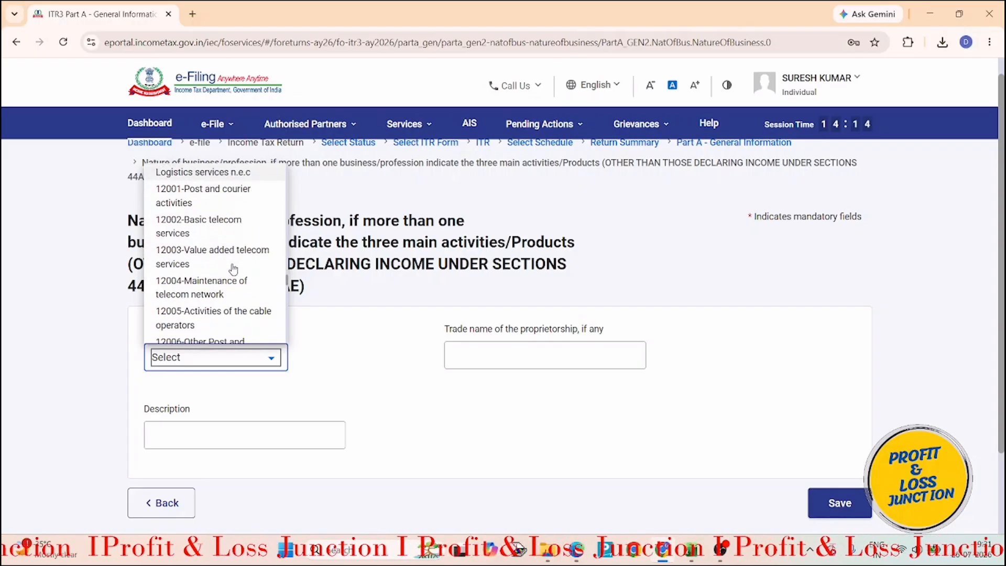
{"action": "scroll", "coordinate": [234, 269], "scroll_direction": "up", "scroll_amount": 2}
{"action": "scroll", "coordinate": [234, 269], "scroll_direction": "down", "scroll_amount": 2}
{"action": "scroll", "coordinate": [234, 269], "scroll_direction": "down", "scroll_amount": 1}
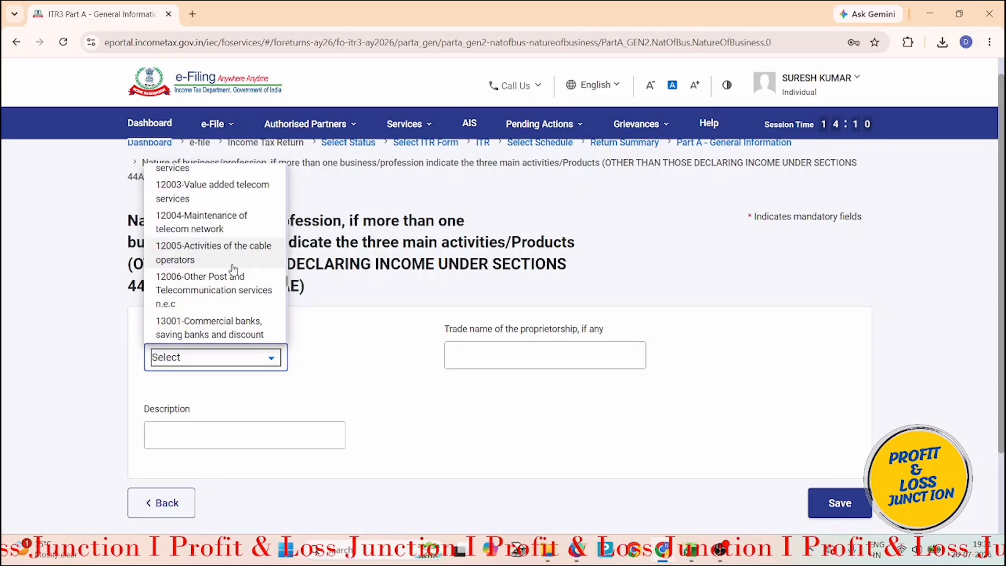
{"action": "scroll", "coordinate": [234, 269], "scroll_direction": "down", "scroll_amount": 1}
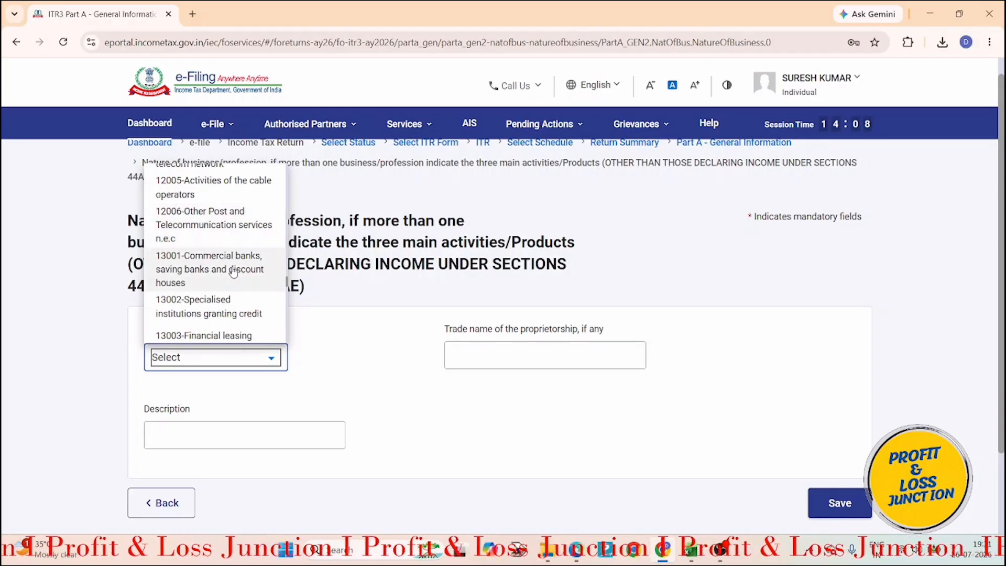
{"action": "scroll", "coordinate": [234, 271], "scroll_direction": "down", "scroll_amount": 2}
{"action": "scroll", "coordinate": [234, 271], "scroll_direction": "down", "scroll_amount": 2}
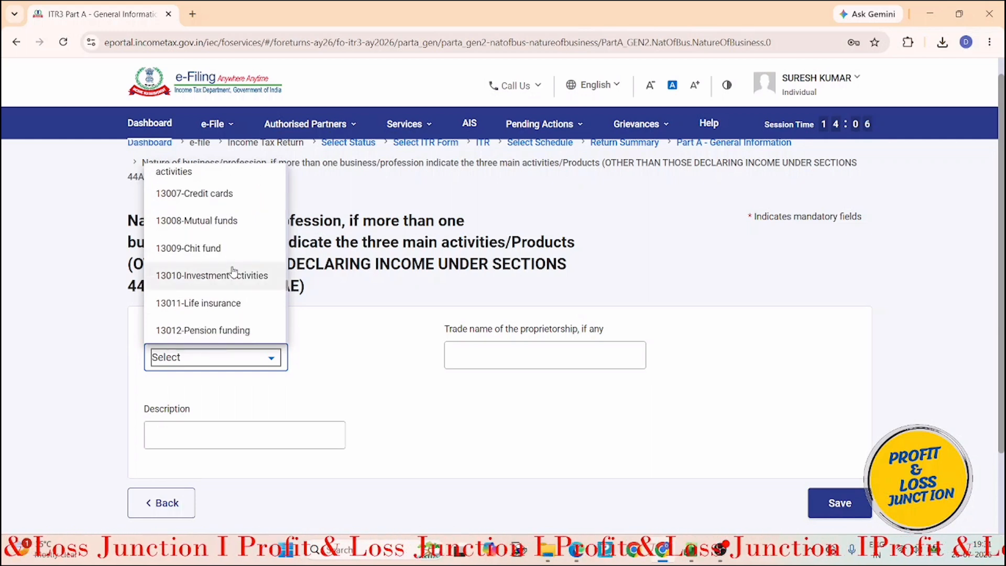
{"action": "left_click", "coordinate": [228, 313]}
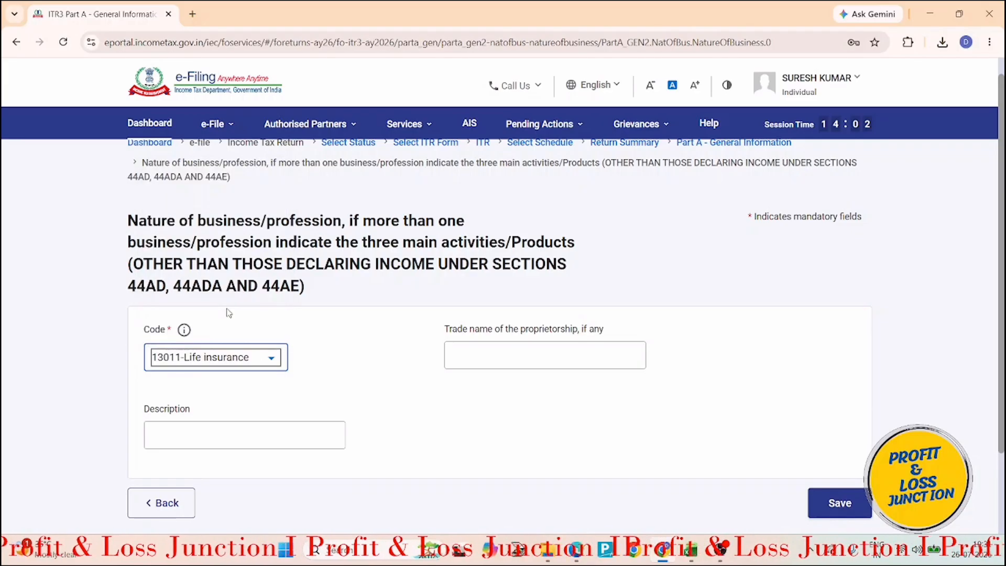
- Enter the proprietor's name as trade name and INSURANCE COMMISSION as description for the life insurance business, and save the entry
{"action": "left_click", "coordinate": [527, 356]}
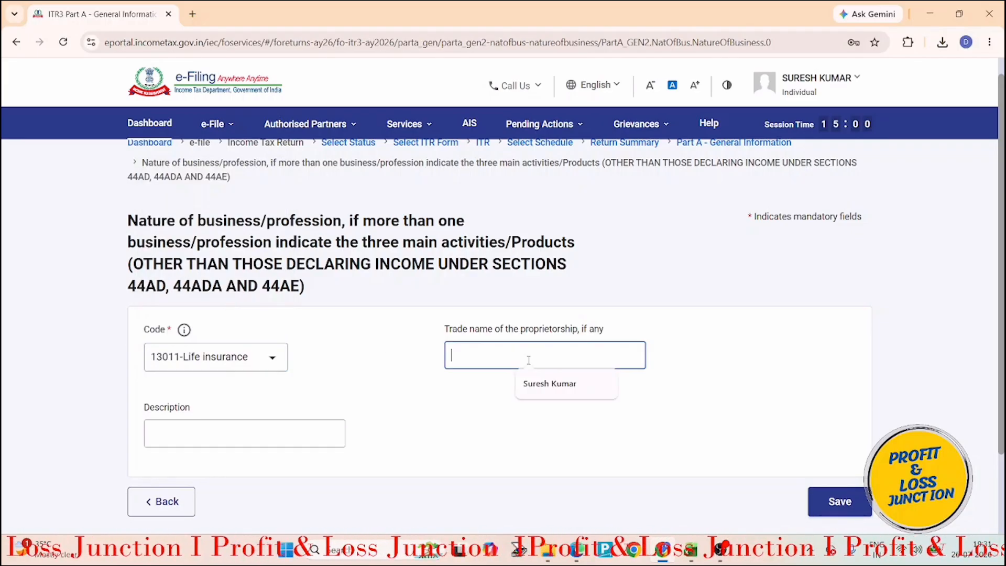
{"action": "left_click", "coordinate": [553, 388]}
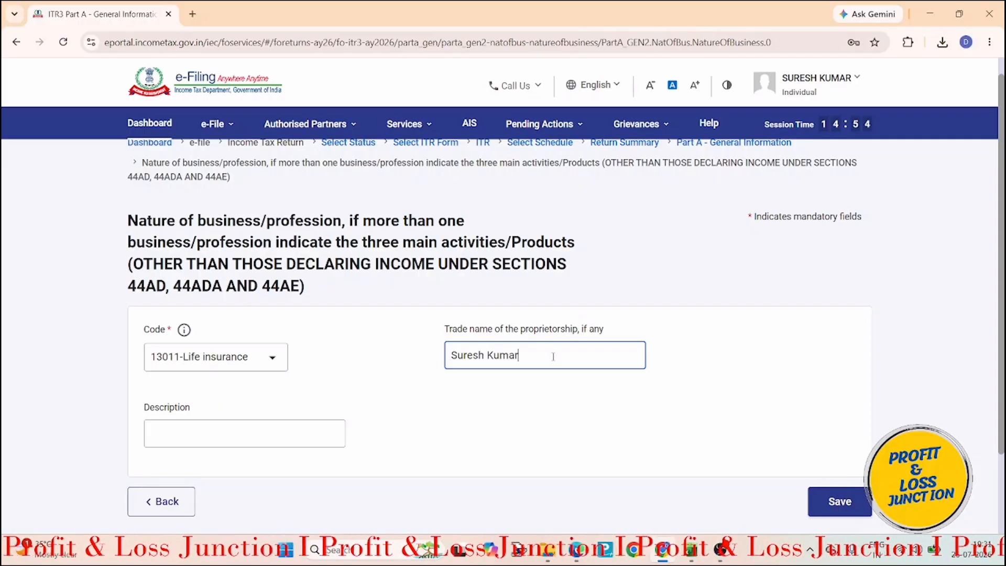
{"action": "left_click", "coordinate": [254, 431]}
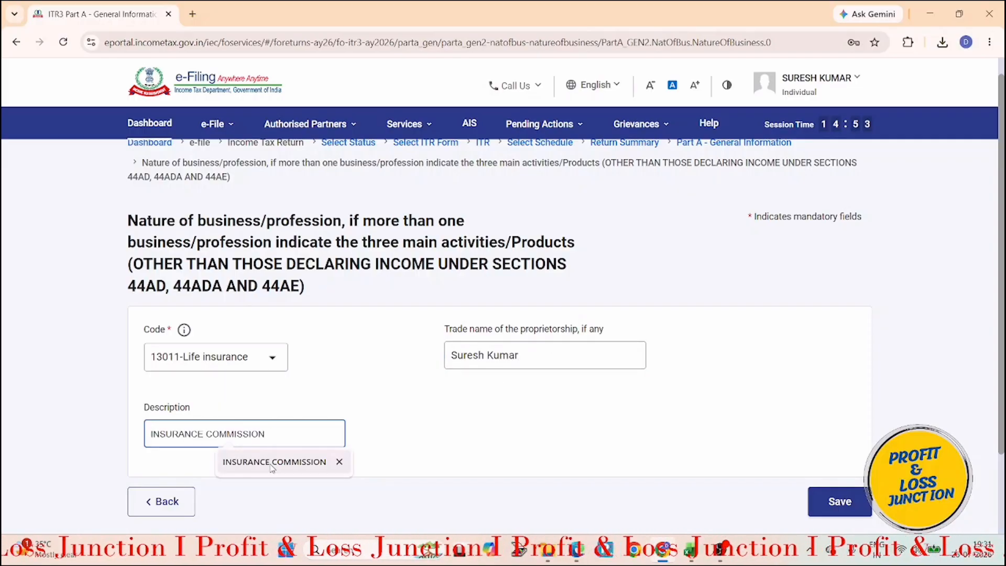
{"action": "left_click", "coordinate": [271, 462]}
{"action": "left_click", "coordinate": [828, 503]}
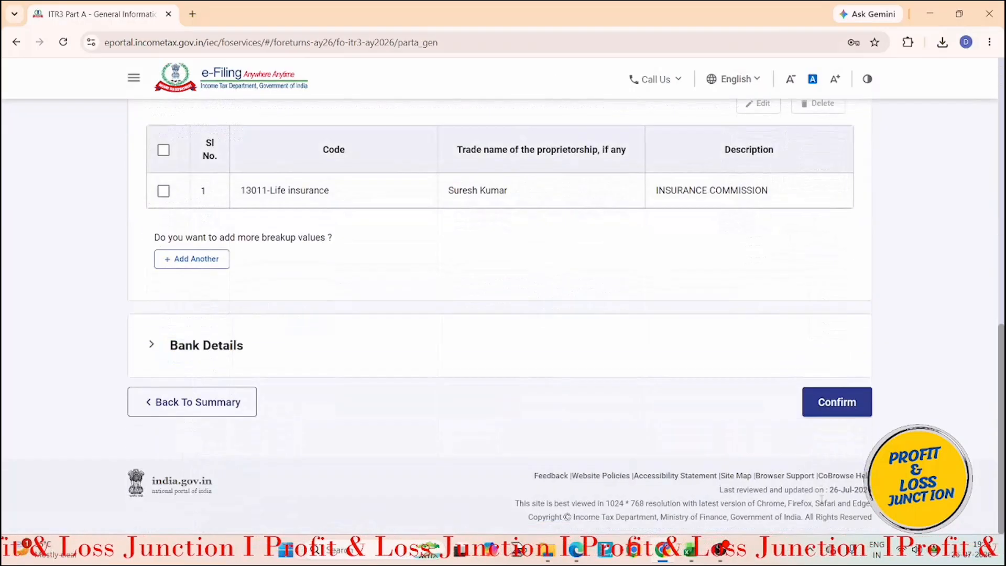
- Select the life insurance business entry and confirm Part A - General Information
{"action": "left_click", "coordinate": [163, 150]}
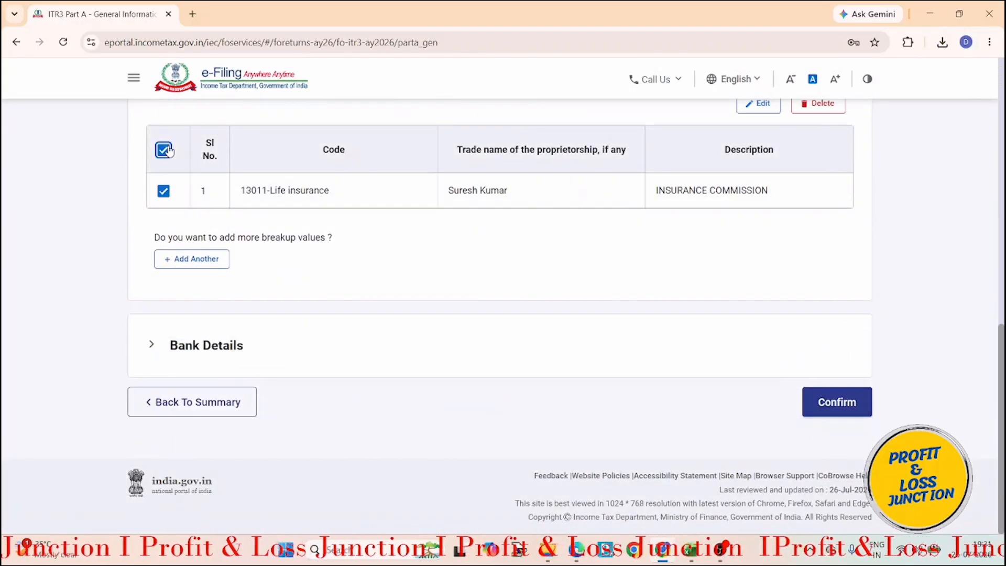
{"action": "left_click", "coordinate": [853, 404]}
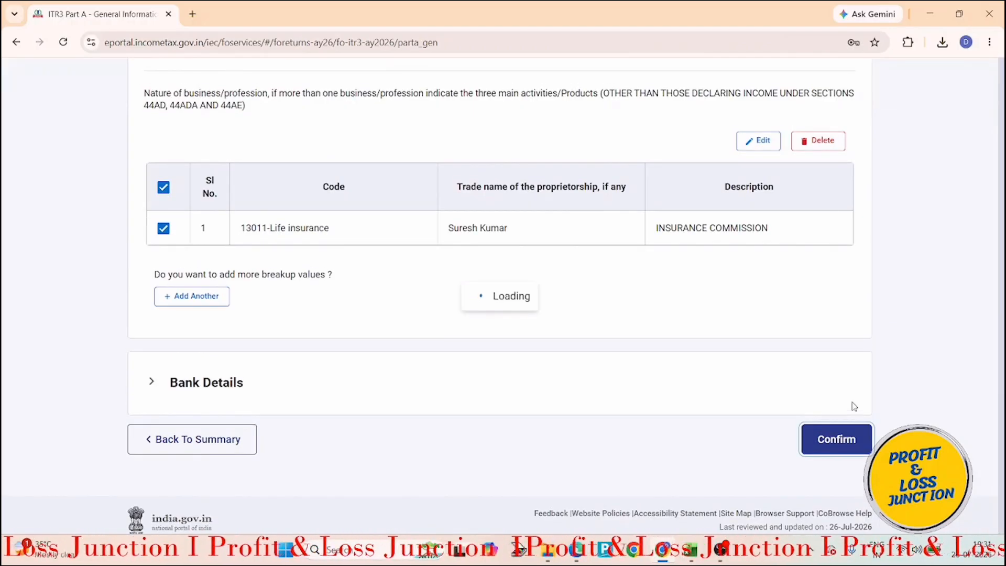
{"action": "scroll", "coordinate": [850, 408], "scroll_direction": "up", "scroll_amount": 8}
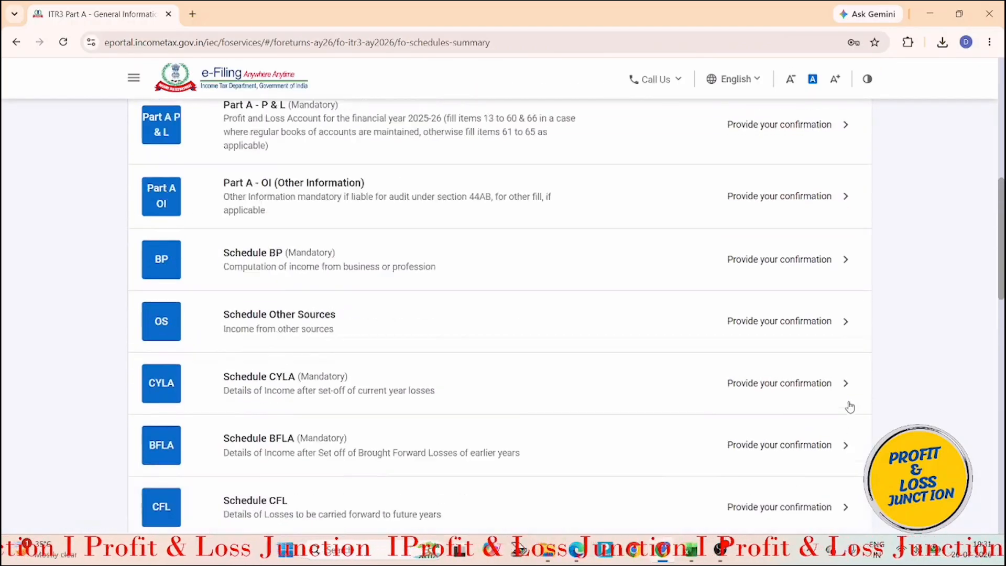
- Open Part A - Balance Sheet and start editing Sources of Funds with the Proprietor's fund section expanded
{"action": "left_click", "coordinate": [407, 345]}
{"action": "left_click", "coordinate": [498, 434]}
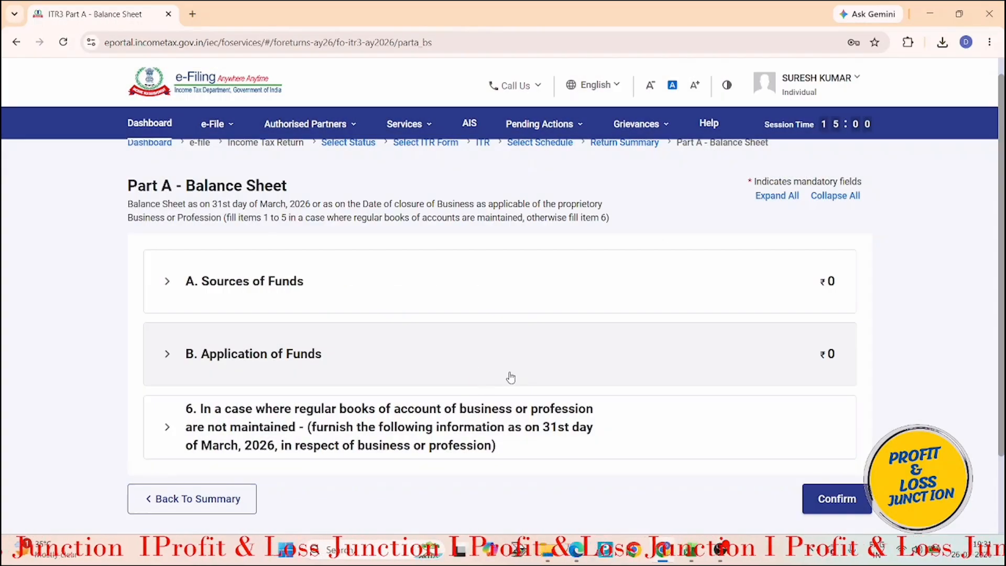
{"action": "left_click", "coordinate": [280, 289]}
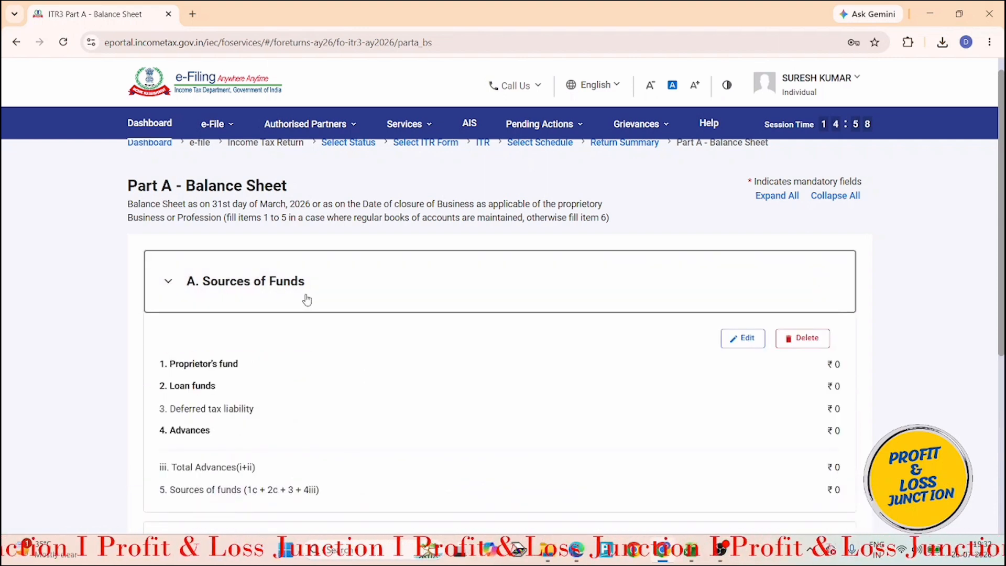
{"action": "left_click", "coordinate": [743, 338]}
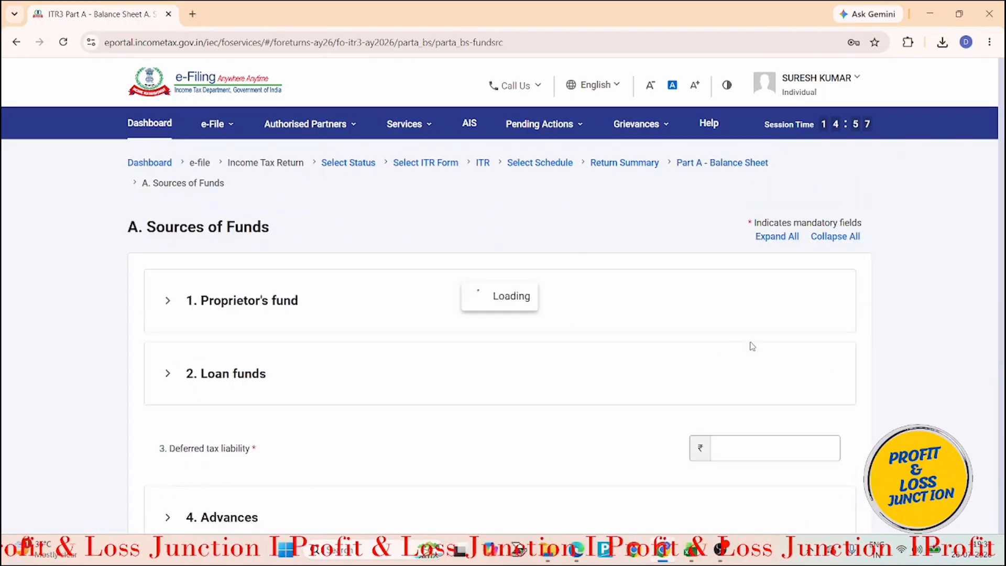
{"action": "left_click", "coordinate": [320, 290]}
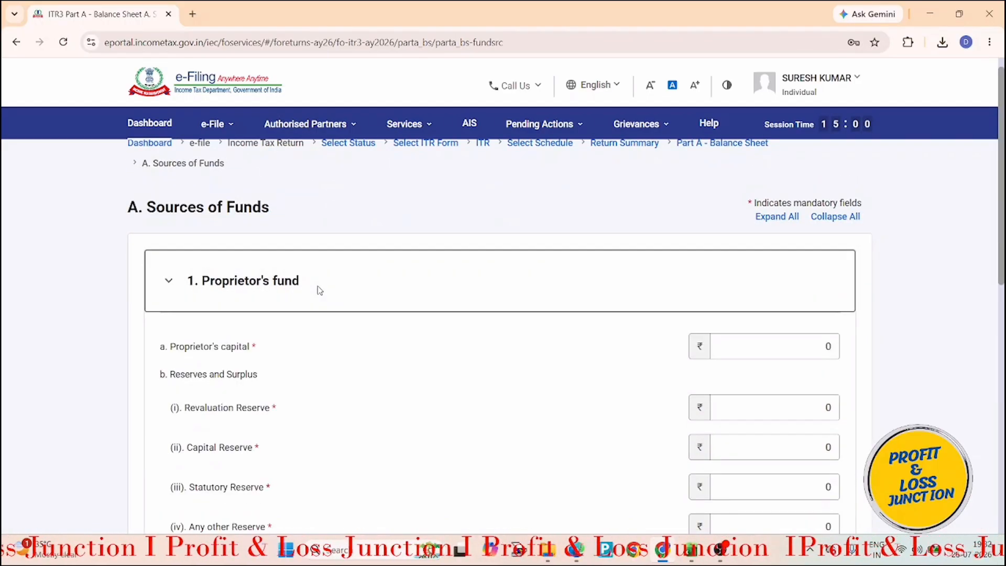
{"action": "scroll", "coordinate": [301, 386], "scroll_direction": "down", "scroll_amount": 2}
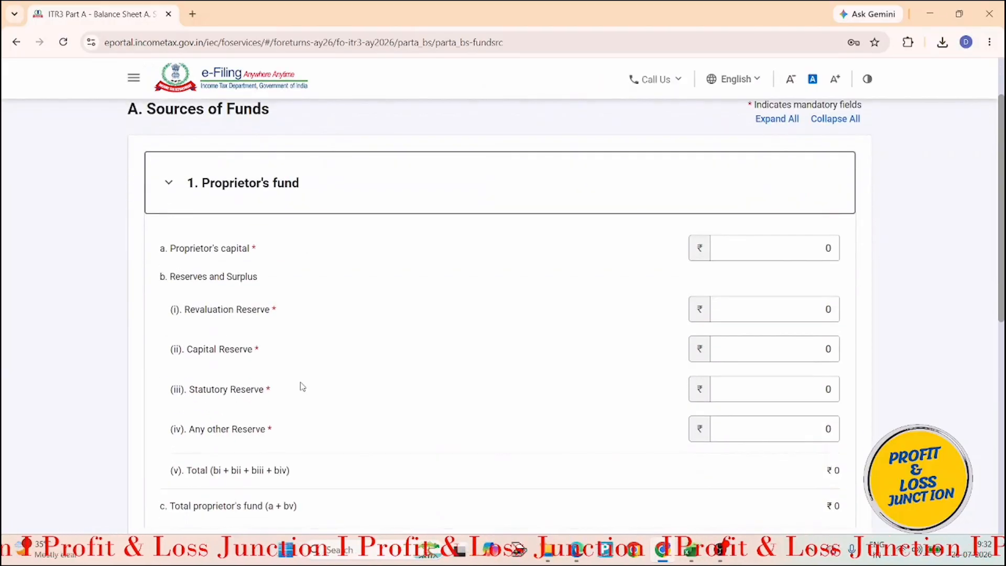
- Look up the Capital Account balance in the Excel tax computation sheet and set Proprietor's capital to 23525 in the return
{"action": "left_click", "coordinate": [808, 257]}
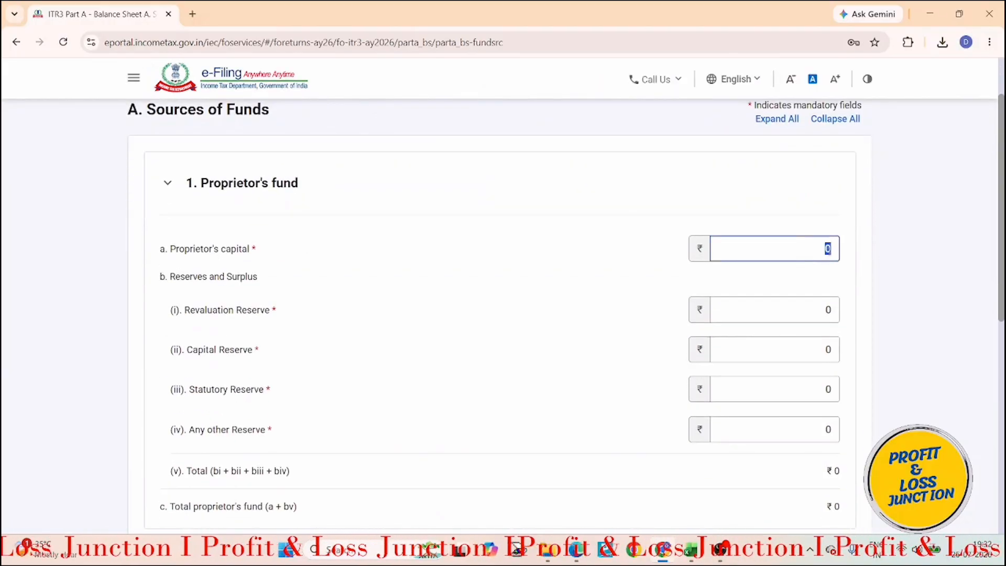
{"action": "left_click", "coordinate": [696, 560]}
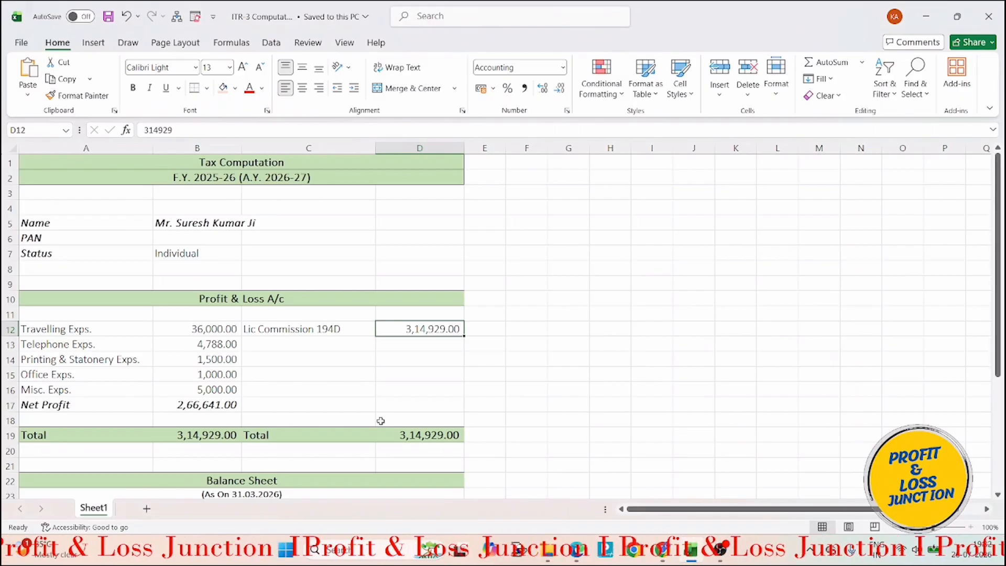
{"action": "scroll", "coordinate": [377, 417], "scroll_direction": "down", "scroll_amount": 3}
{"action": "left_click", "coordinate": [83, 423]}
{"action": "left_click", "coordinate": [430, 419]}
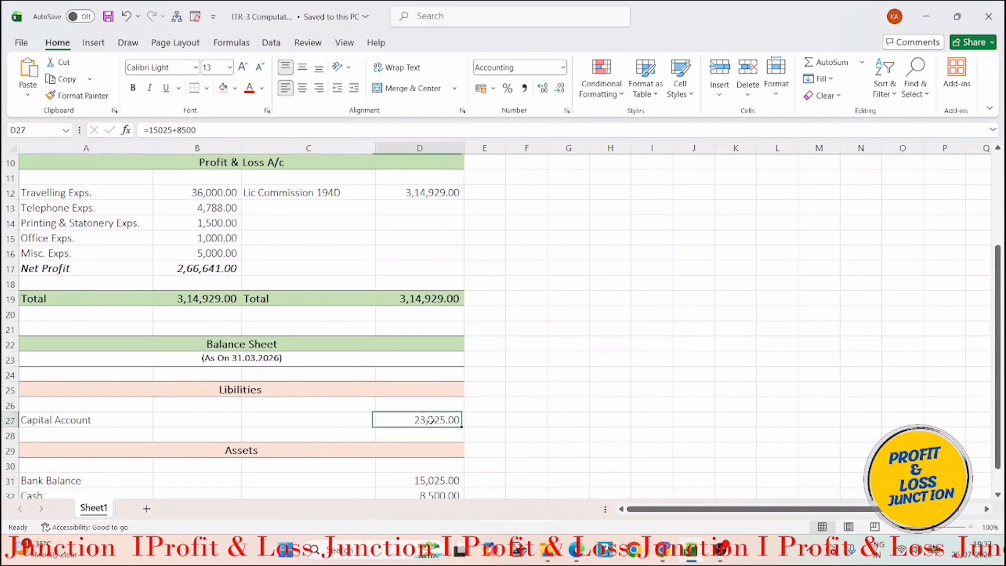
{"action": "left_click", "coordinate": [665, 559]}
{"action": "type", "text": "23525"}
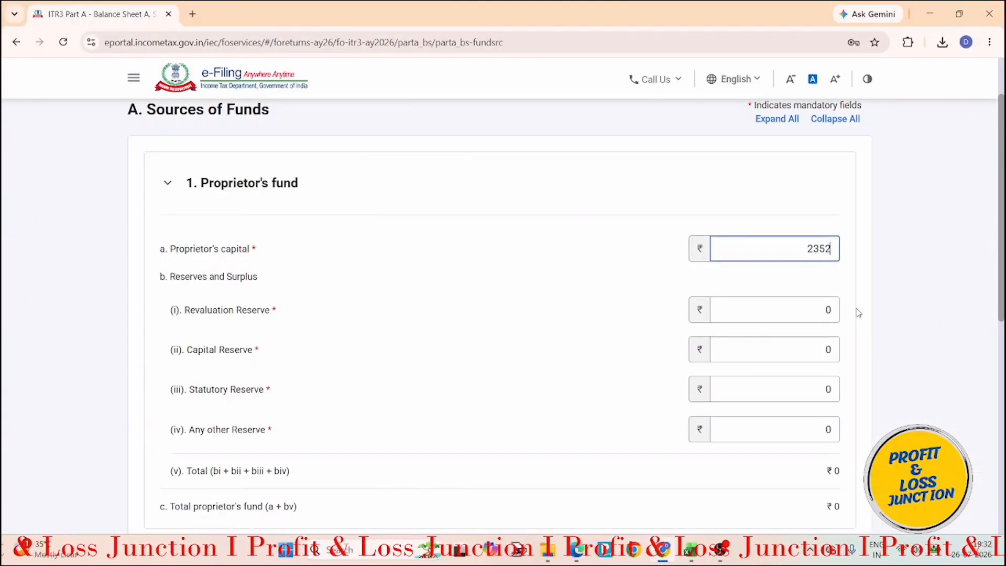
{"action": "left_click", "coordinate": [296, 360]}
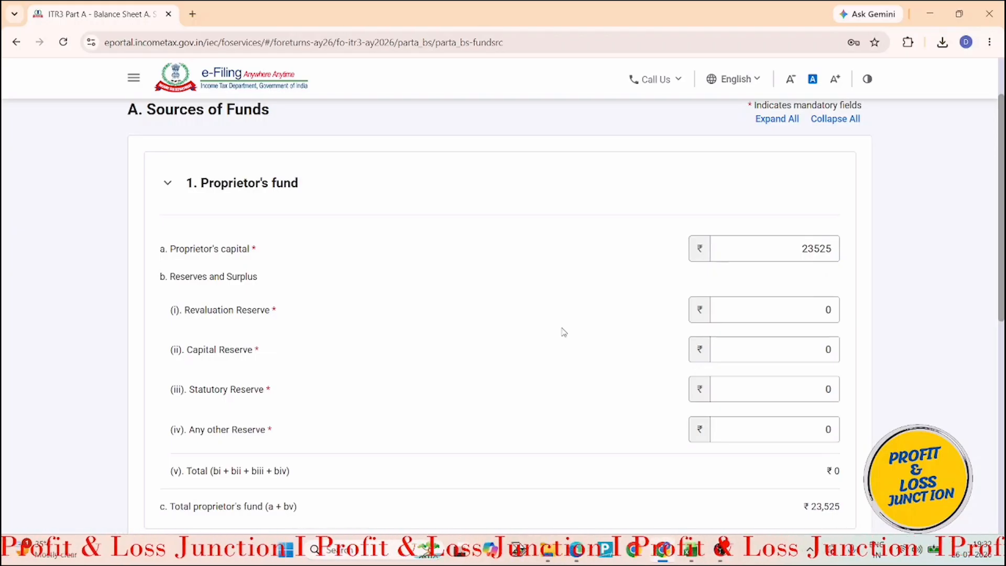
- Check the Loan funds section, leaving its amounts at zero, and save Sources of Funds
{"action": "scroll", "coordinate": [563, 331], "scroll_direction": "down", "scroll_amount": 3}
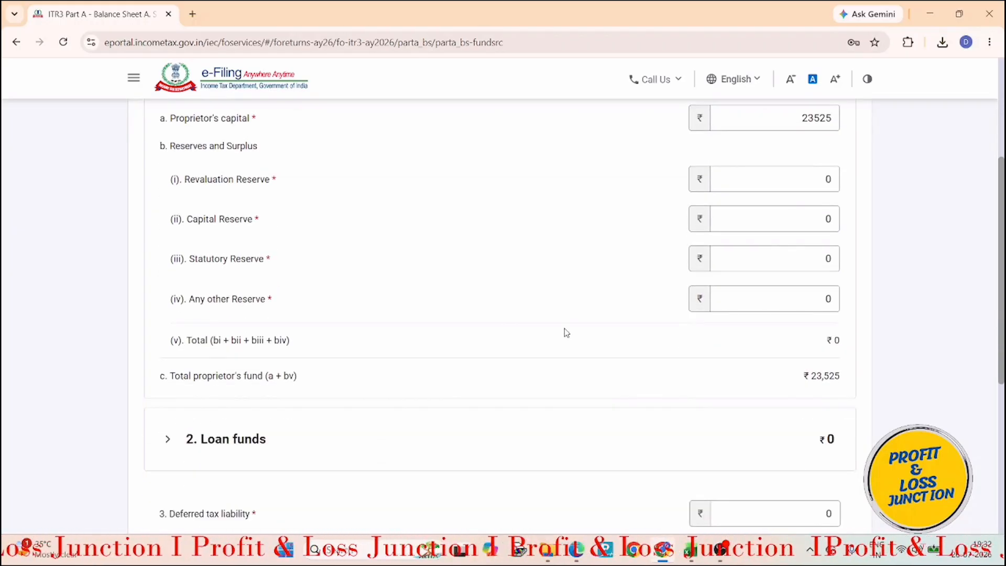
{"action": "left_click", "coordinate": [282, 441]}
{"action": "scroll", "coordinate": [275, 451], "scroll_direction": "down", "scroll_amount": 3}
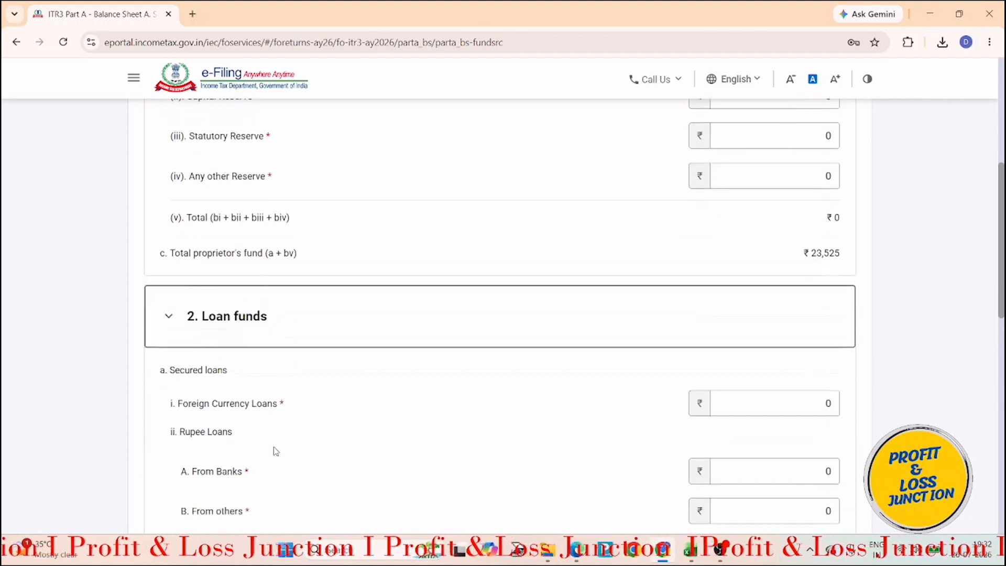
{"action": "scroll", "coordinate": [276, 451], "scroll_direction": "down", "scroll_amount": 3}
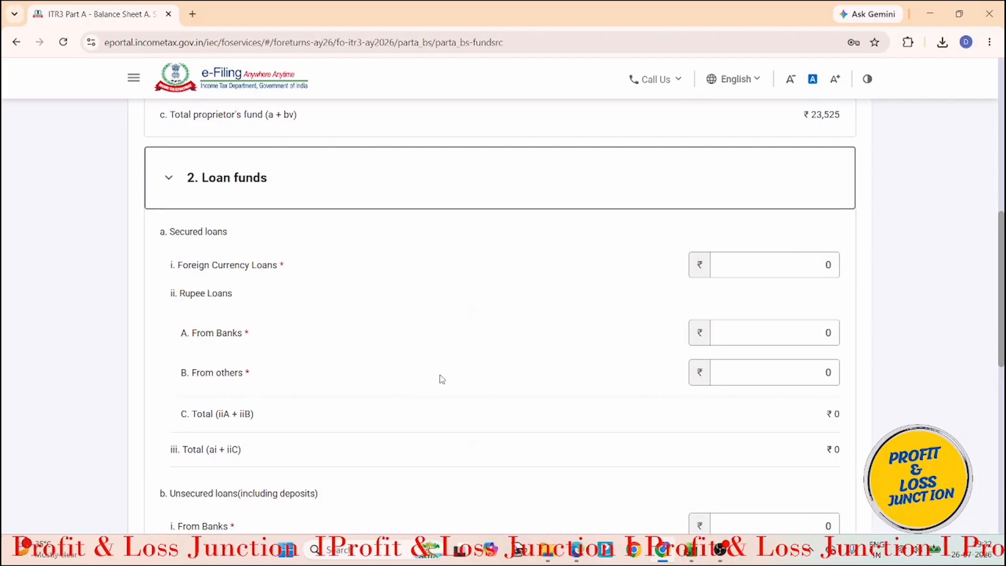
{"action": "scroll", "coordinate": [442, 379], "scroll_direction": "down", "scroll_amount": 2}
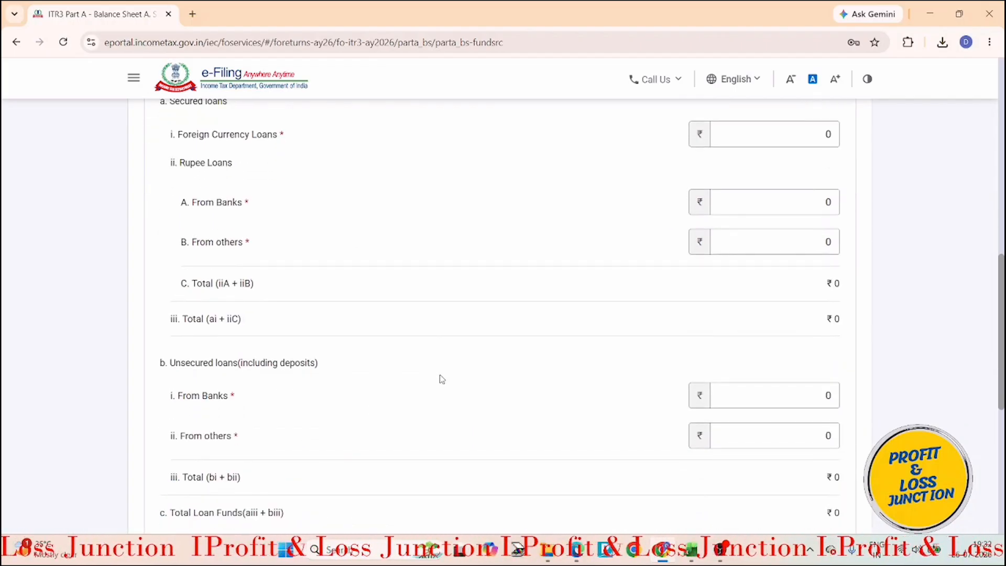
{"action": "scroll", "coordinate": [442, 379], "scroll_direction": "down", "scroll_amount": 5}
{"action": "left_click", "coordinate": [837, 448]}
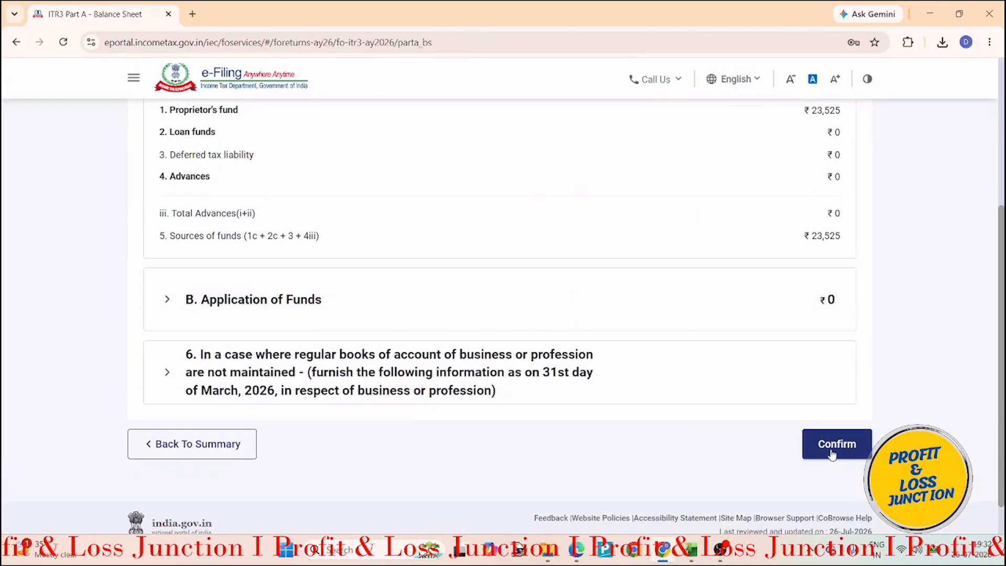
- Start editing Application of Funds in the Balance Sheet and expand Current assets, loans and advances
{"action": "left_click", "coordinate": [292, 295]}
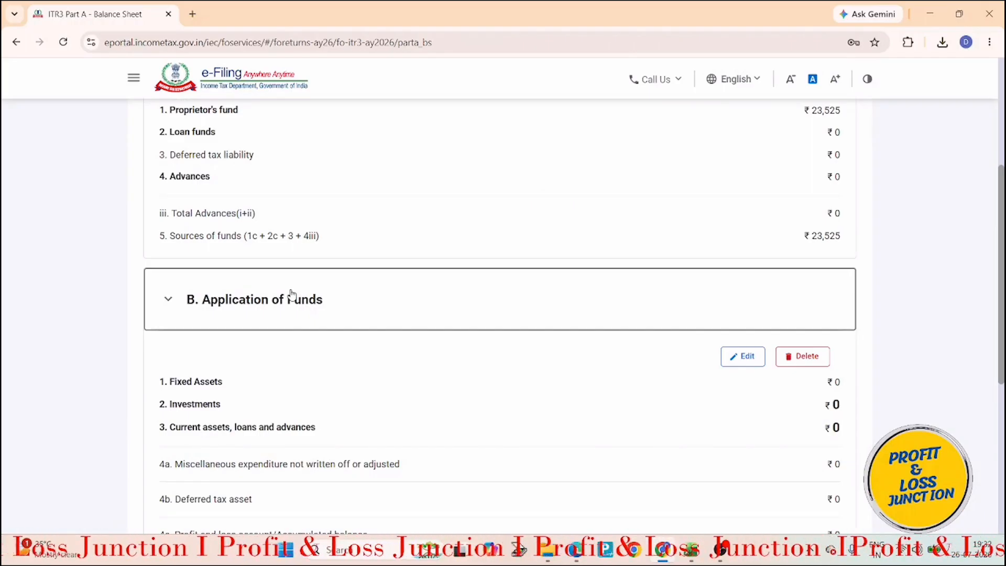
{"action": "left_click", "coordinate": [741, 358]}
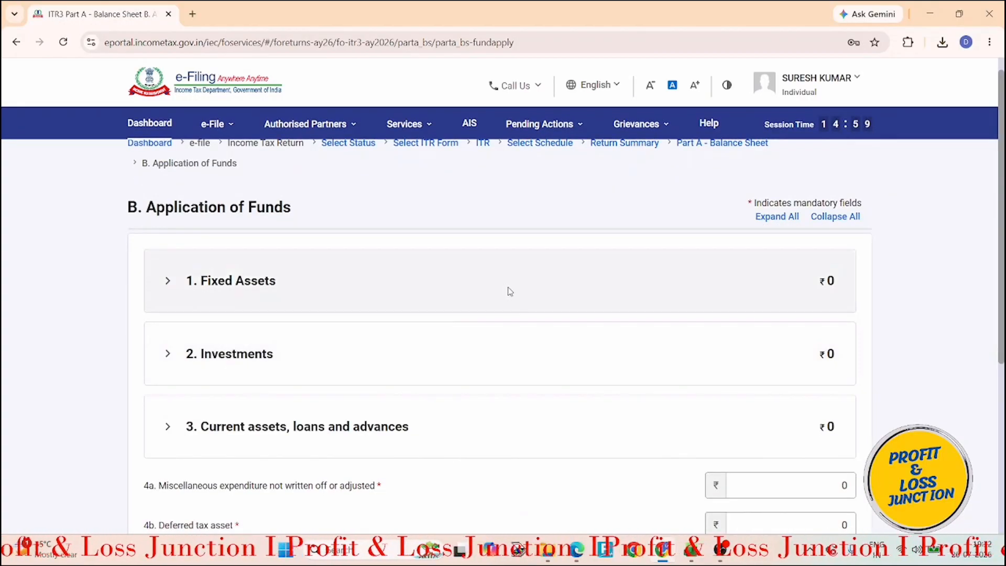
{"action": "scroll", "coordinate": [515, 345], "scroll_direction": "down", "scroll_amount": 5}
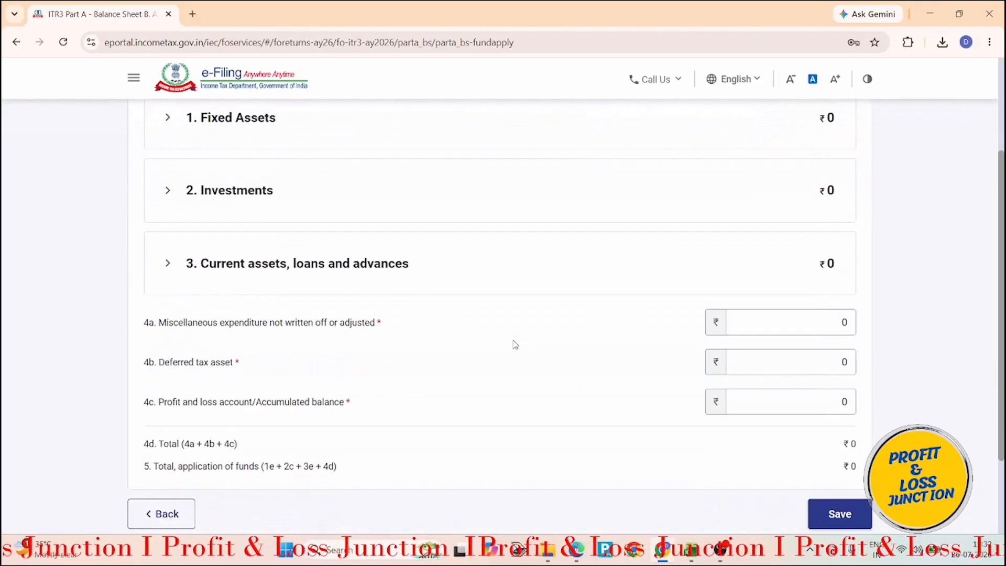
{"action": "left_click", "coordinate": [288, 162]}
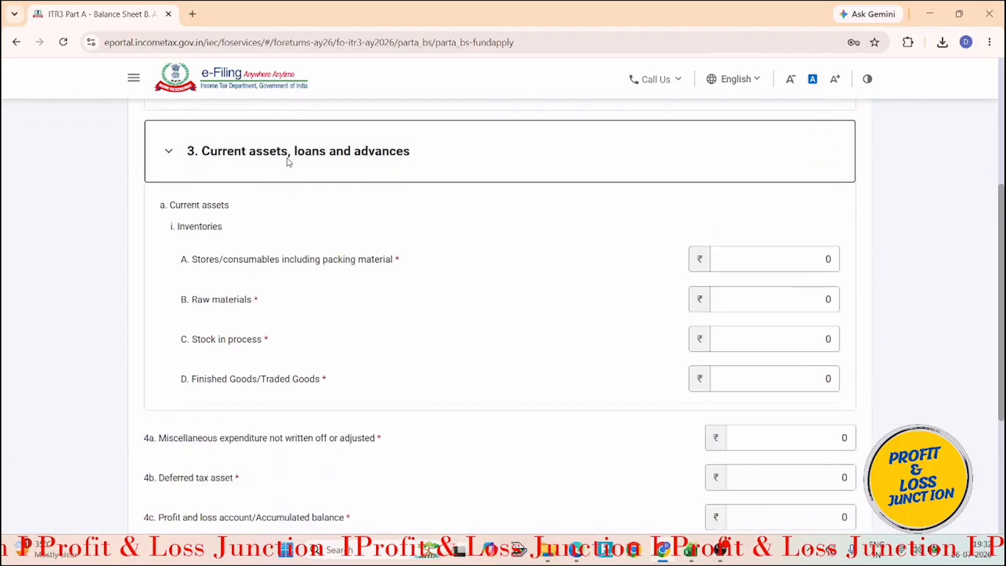
{"action": "scroll", "coordinate": [293, 397], "scroll_direction": "down", "scroll_amount": 3}
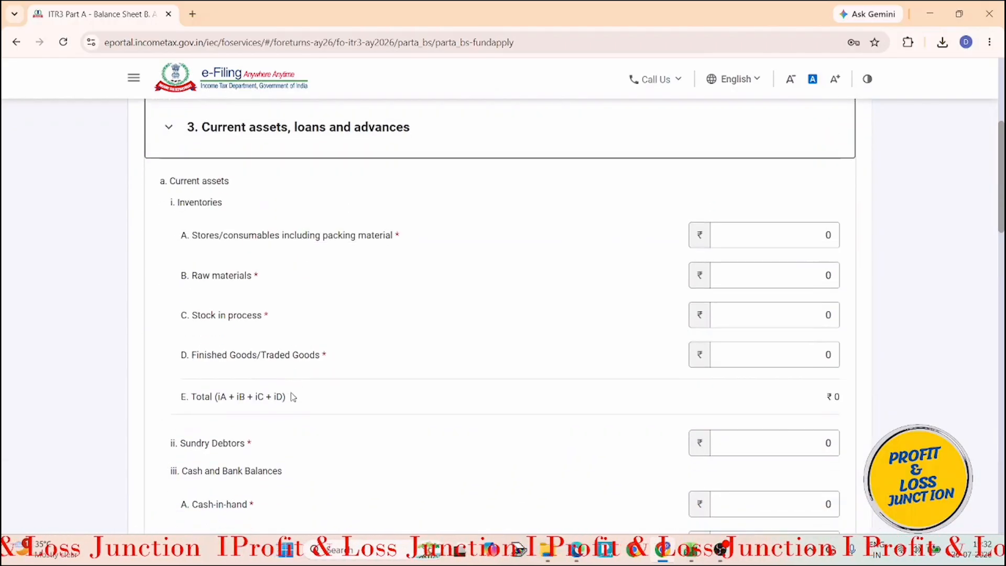
- Look up the Cash balance in the Excel computation sheet and set Cash-in-hand to 8500 in the return
{"action": "left_click_drag", "start_coordinate": [824, 398], "coordinate": [836, 398]}
{"action": "left_click", "coordinate": [690, 554]}
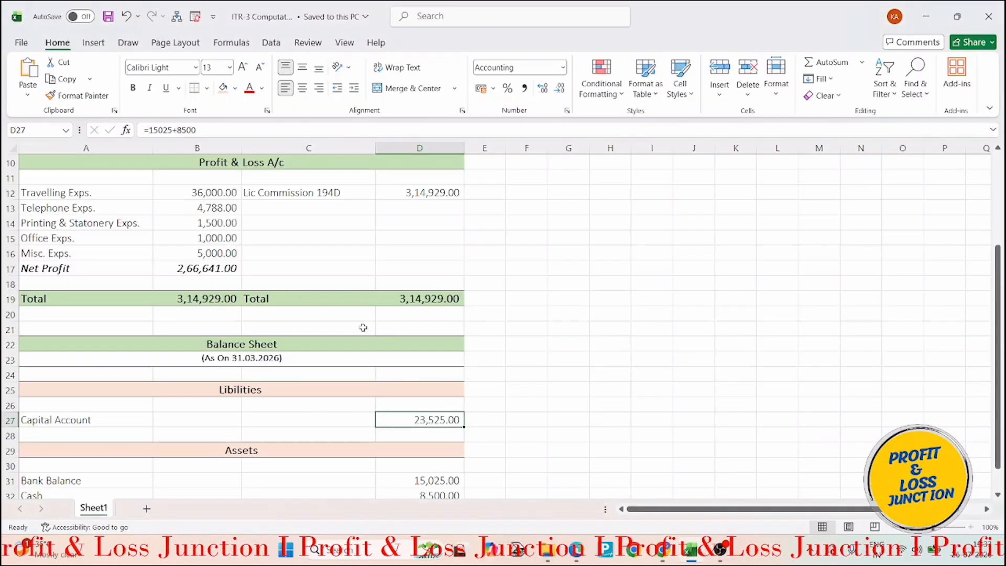
{"action": "scroll", "coordinate": [367, 336], "scroll_direction": "down", "scroll_amount": 2}
{"action": "left_click", "coordinate": [434, 403]}
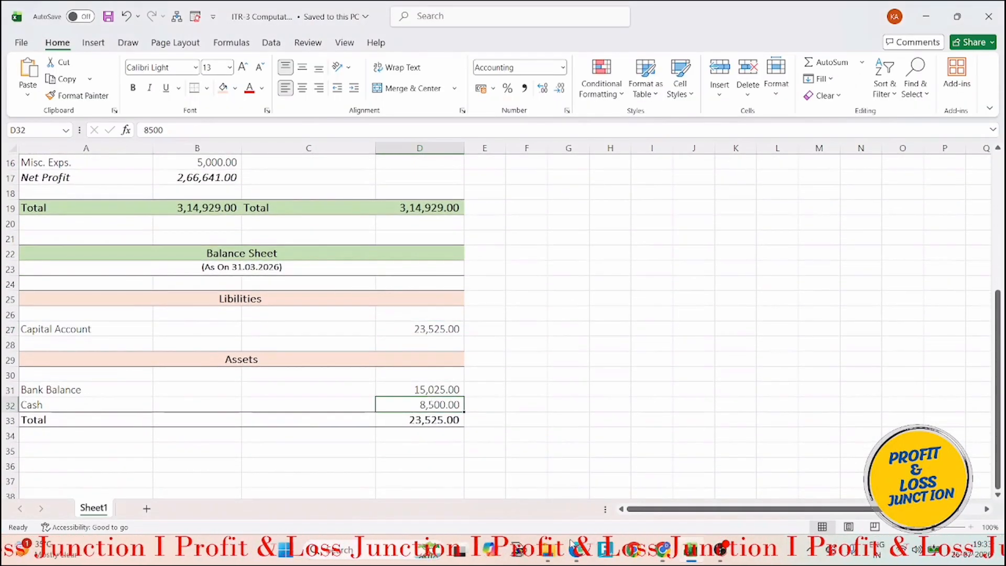
{"action": "left_click", "coordinate": [698, 559]}
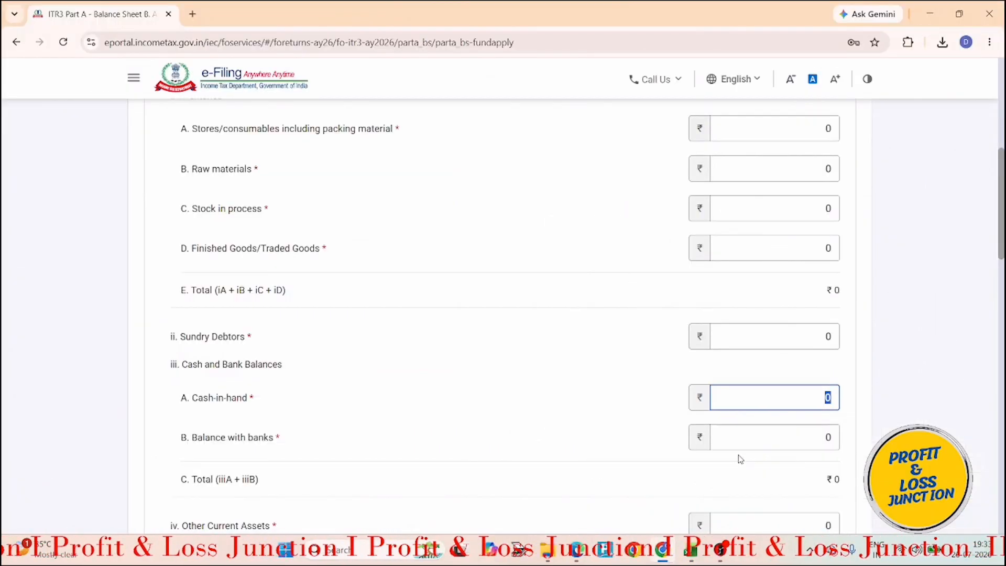
{"action": "type", "text": "8500"}
- Look up the Bank Balance in the Excel computation sheet and set Balance with banks to 15025 in the return
{"action": "left_click", "coordinate": [718, 435]}
{"action": "left_click", "coordinate": [688, 560]}
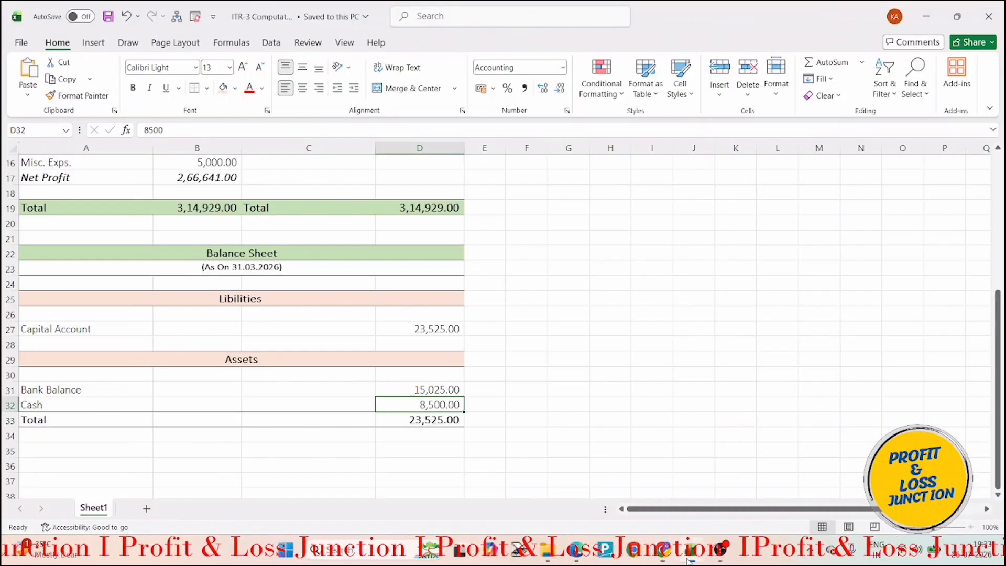
{"action": "left_click", "coordinate": [434, 390]}
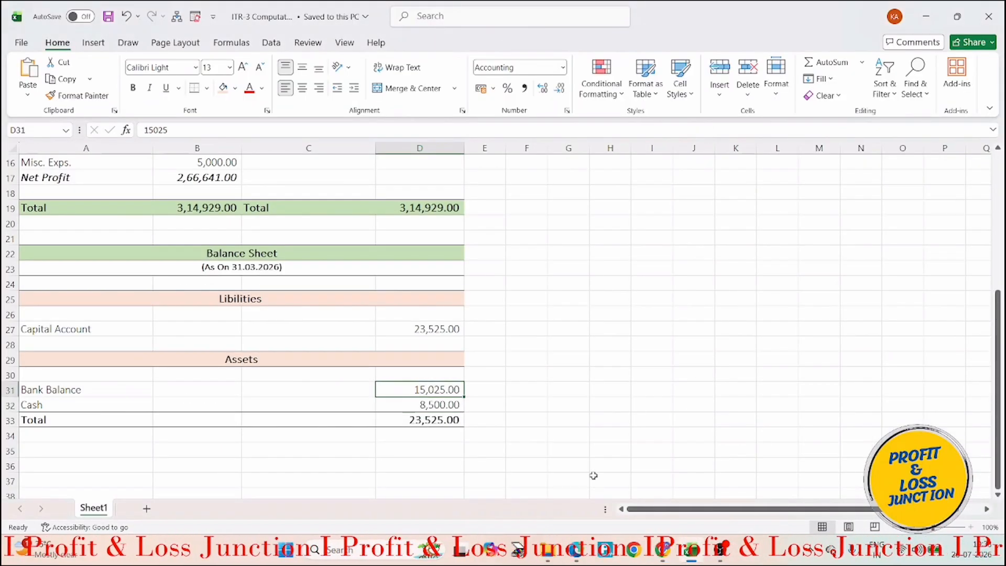
{"action": "left_click", "coordinate": [663, 559]}
{"action": "type", "text": "15025"}
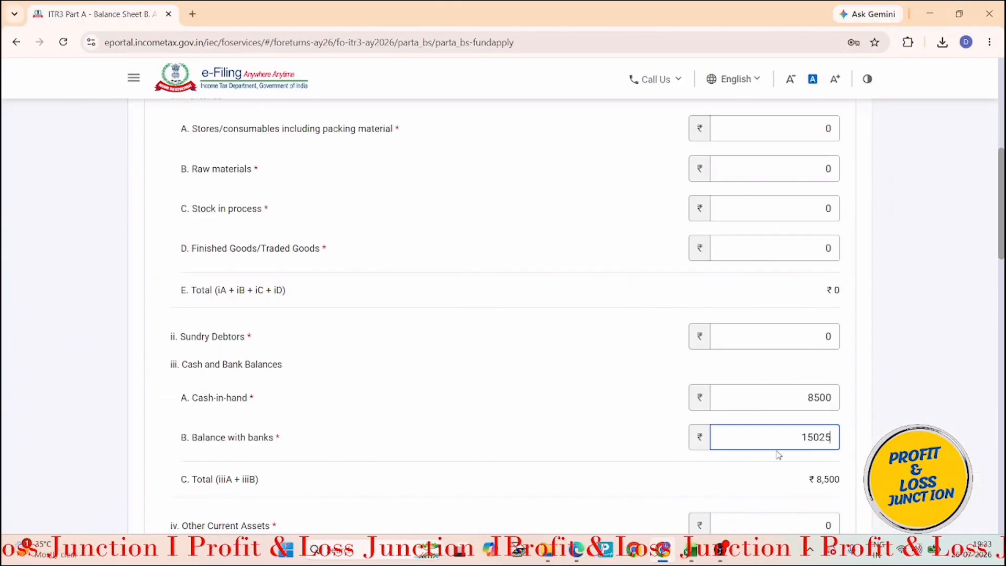
{"action": "left_click", "coordinate": [512, 388]}
{"action": "scroll", "coordinate": [622, 449], "scroll_direction": "down", "scroll_amount": 3}
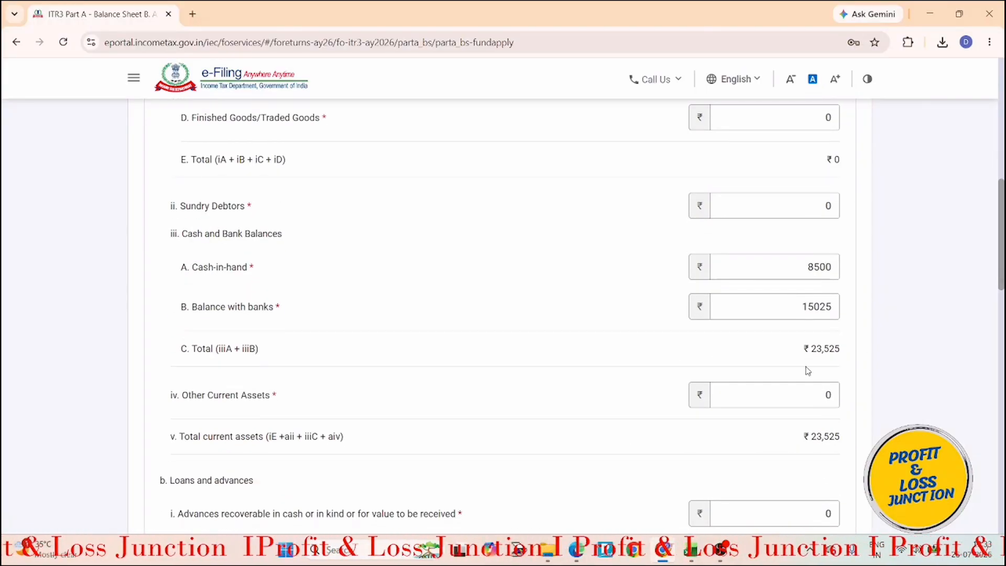
{"action": "scroll", "coordinate": [704, 367], "scroll_direction": "down", "scroll_amount": 10}
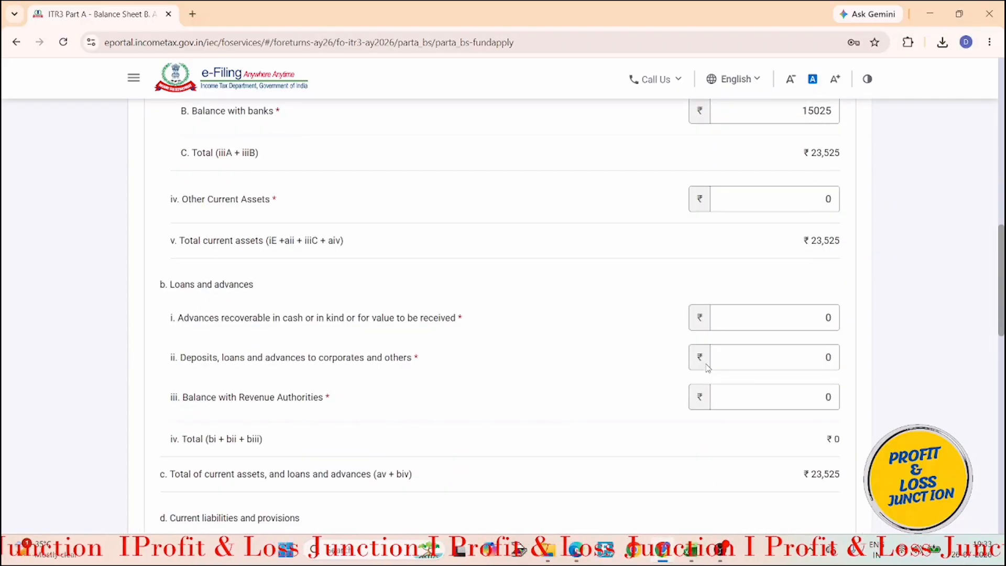
- Save Application of Funds with the remaining amounts left at zero and confirm Part A - Balance Sheet
{"action": "scroll", "coordinate": [707, 368], "scroll_direction": "down", "scroll_amount": 10}
{"action": "left_click", "coordinate": [838, 404]}
{"action": "scroll", "coordinate": [854, 406], "scroll_direction": "down", "scroll_amount": 4}
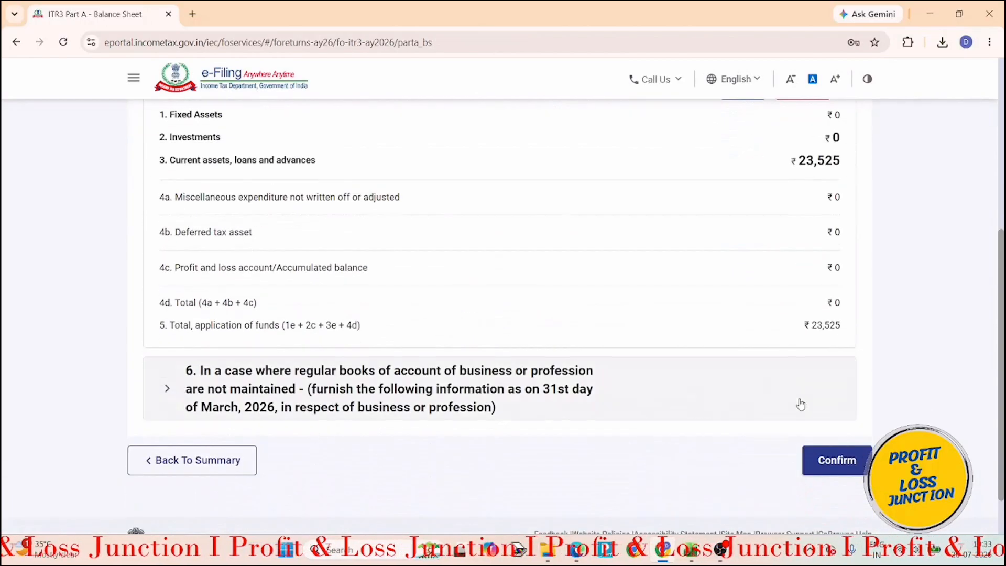
{"action": "left_click", "coordinate": [837, 460]}
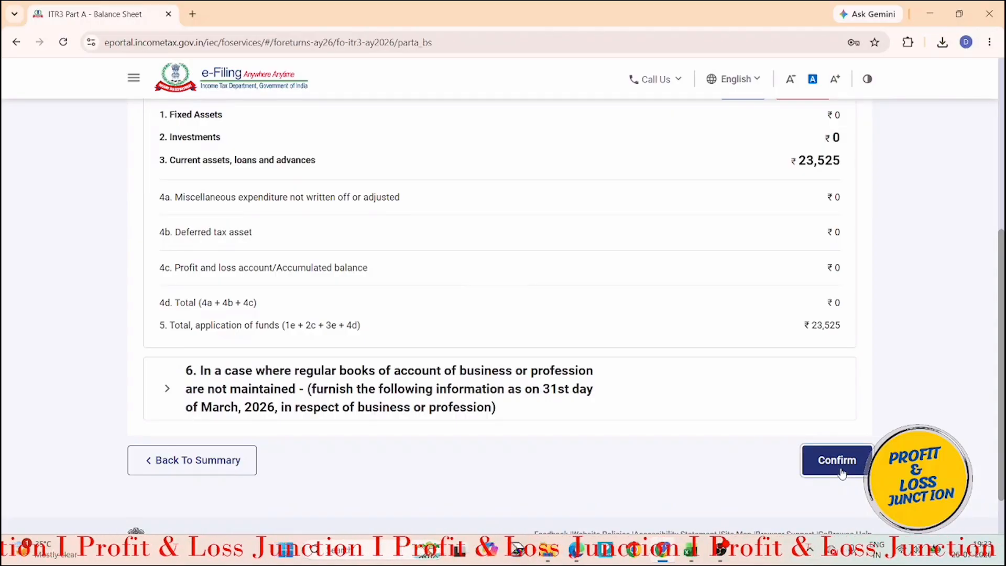
- Open Part A - Manufacturing Account from the return summary and confirm it without entering any amounts
{"action": "scroll", "coordinate": [634, 427], "scroll_direction": "up", "scroll_amount": 3}
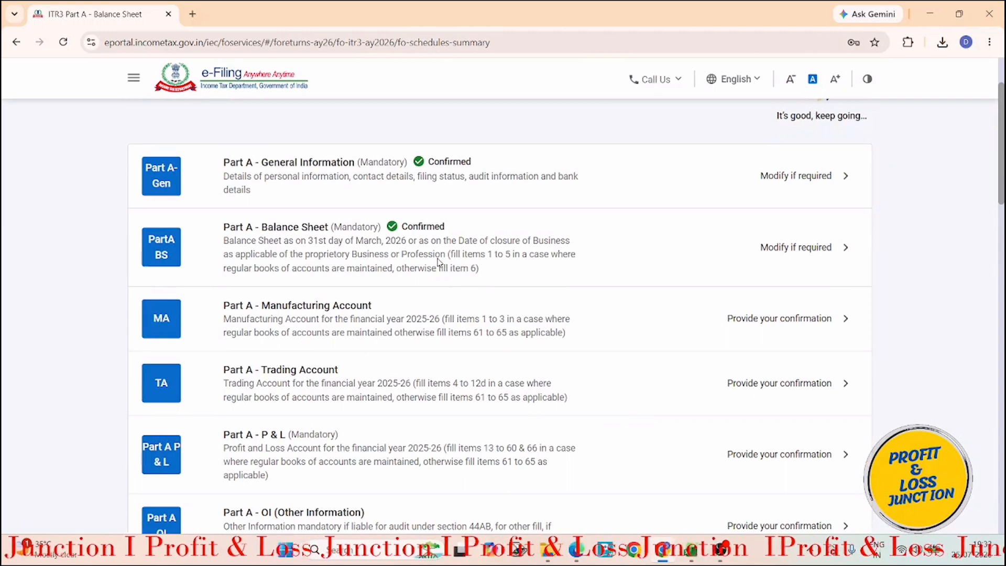
{"action": "left_click", "coordinate": [399, 335]}
{"action": "scroll", "coordinate": [750, 384], "scroll_direction": "down", "scroll_amount": 10}
{"action": "left_click", "coordinate": [825, 402]}
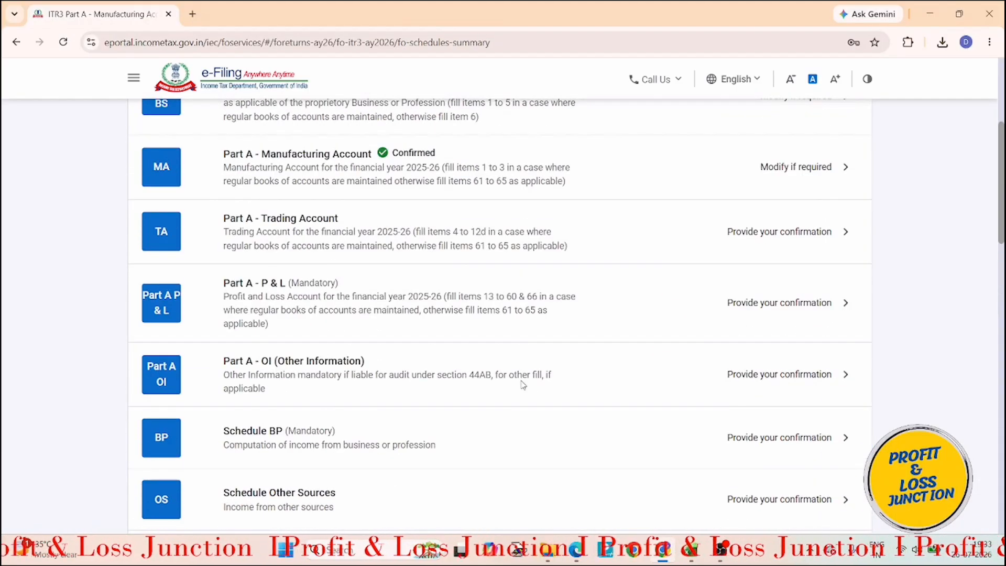
- Open Part A - Trading Account and confirm it with all its fields left blank
{"action": "left_click", "coordinate": [377, 233]}
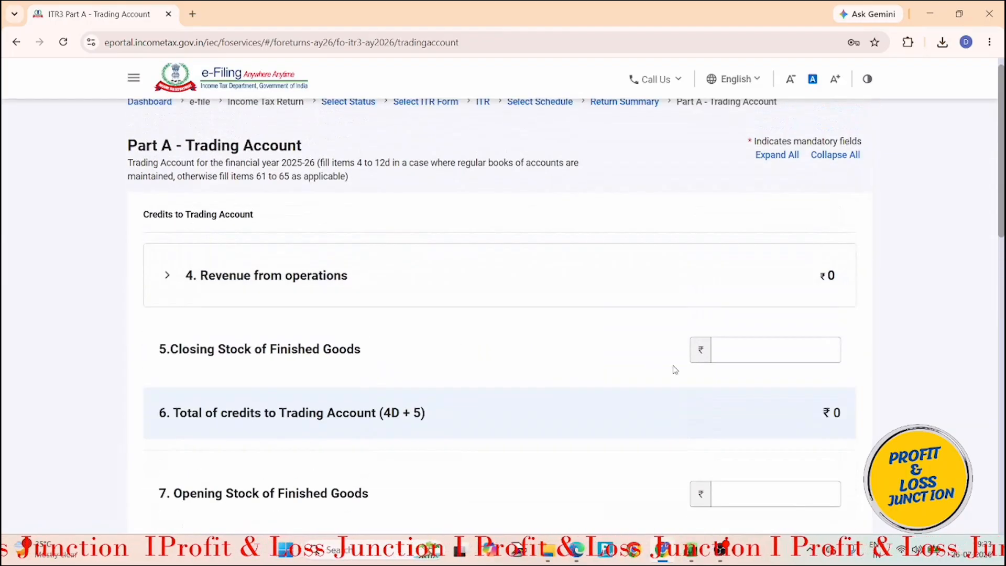
{"action": "scroll", "coordinate": [748, 371], "scroll_direction": "down", "scroll_amount": 10}
{"action": "scroll", "coordinate": [833, 446], "scroll_direction": "down", "scroll_amount": 4}
{"action": "left_click", "coordinate": [842, 409]}
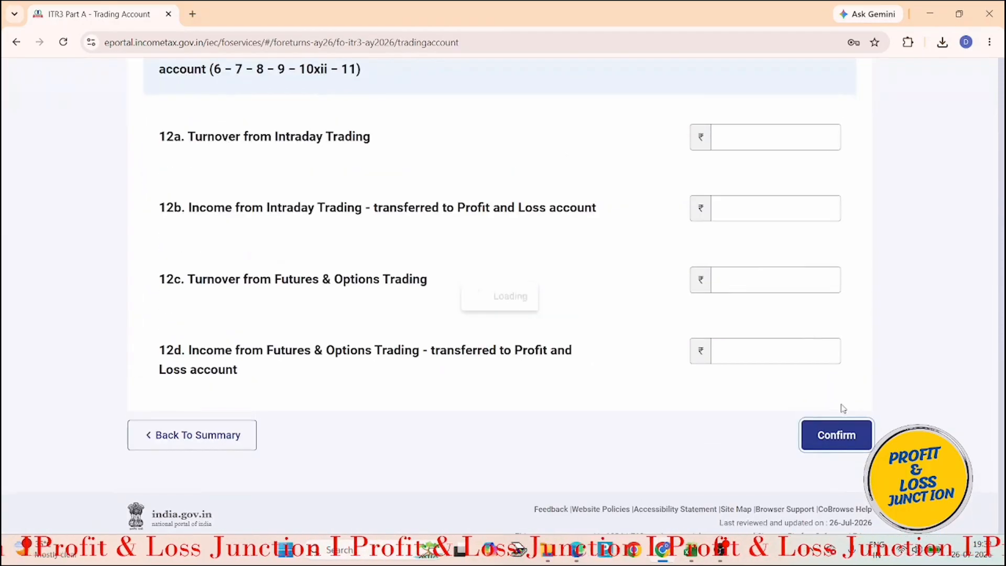
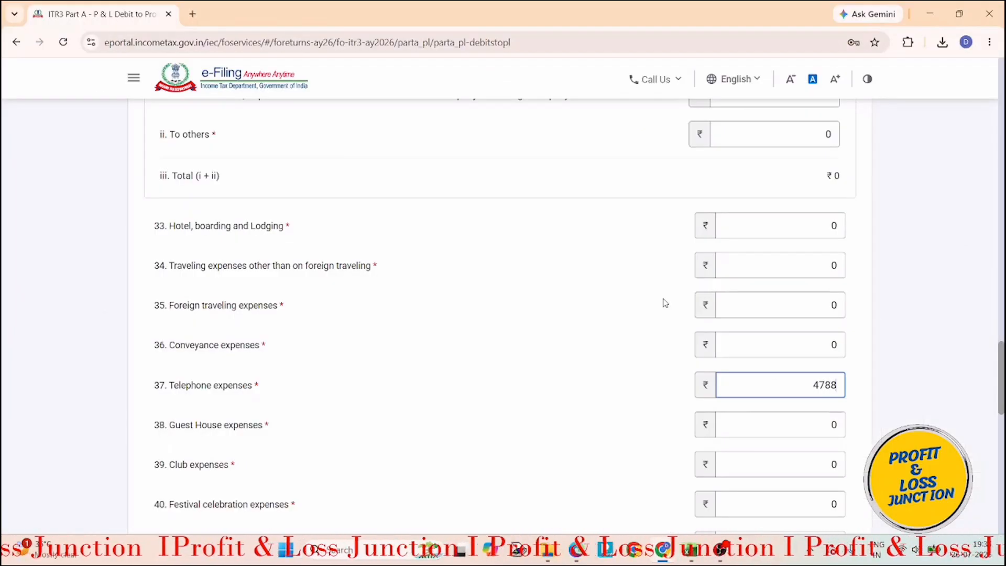
- Look up Printing & Stationery Exps. in the Excel computation sheet and expand section 46, Other expenses, in the return
{"action": "key", "text": "alt+Tab"}
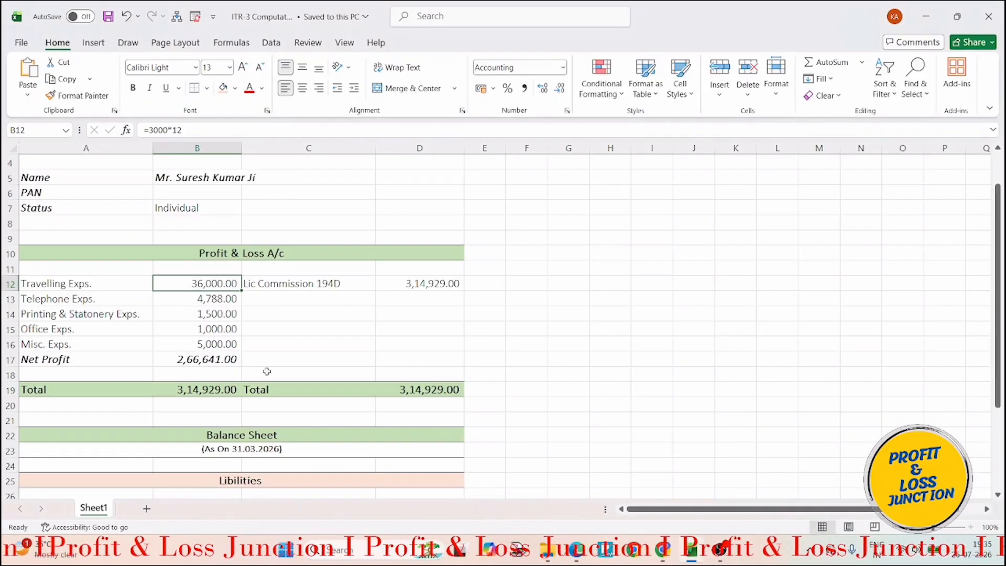
{"action": "left_click", "coordinate": [193, 316]}
{"action": "key", "text": "alt+Tab"}
{"action": "scroll", "coordinate": [665, 383], "scroll_direction": "down", "scroll_amount": 4}
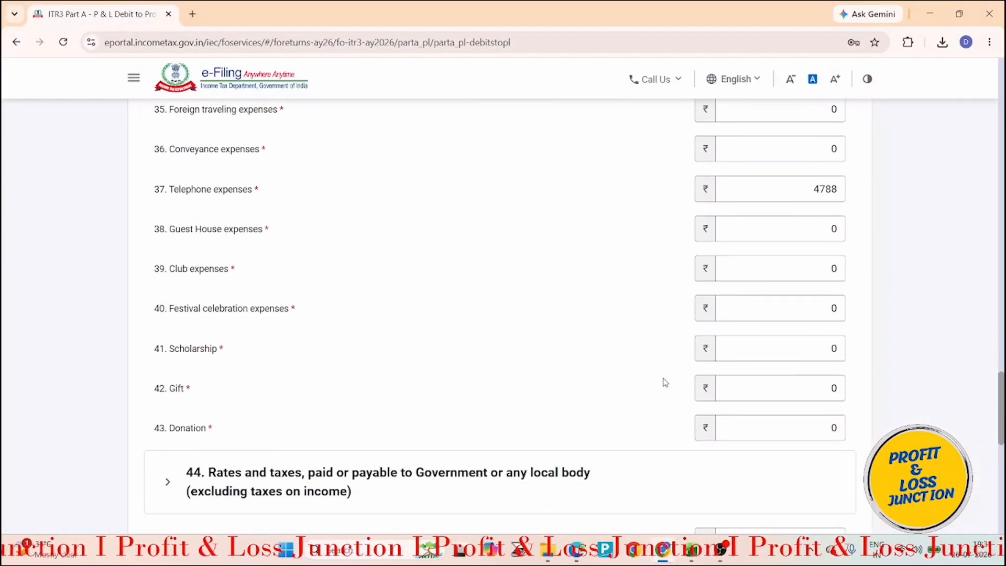
{"action": "scroll", "coordinate": [666, 380], "scroll_direction": "down", "scroll_amount": 4}
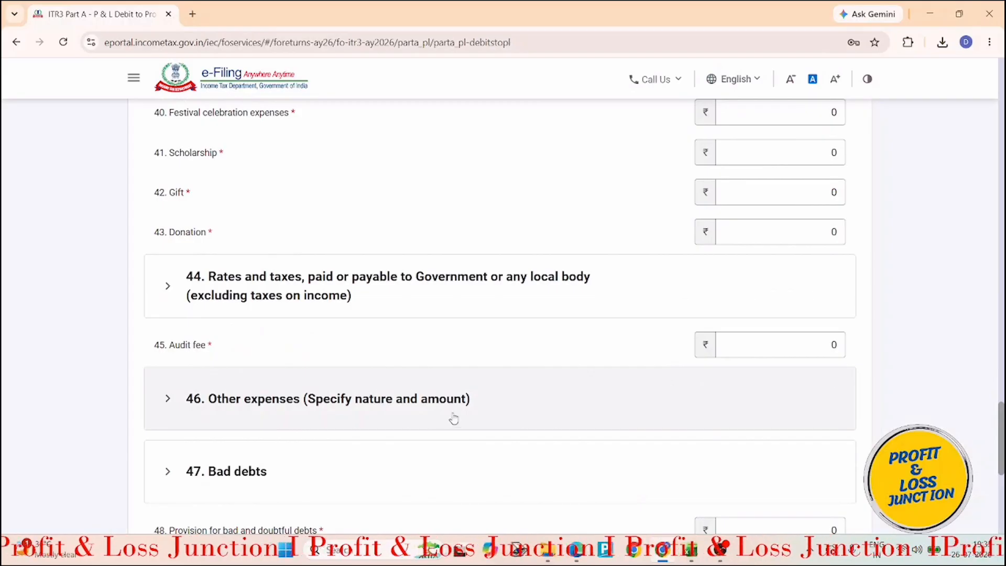
{"action": "left_click", "coordinate": [299, 414]}
{"action": "scroll", "coordinate": [299, 411], "scroll_direction": "down", "scroll_amount": 2}
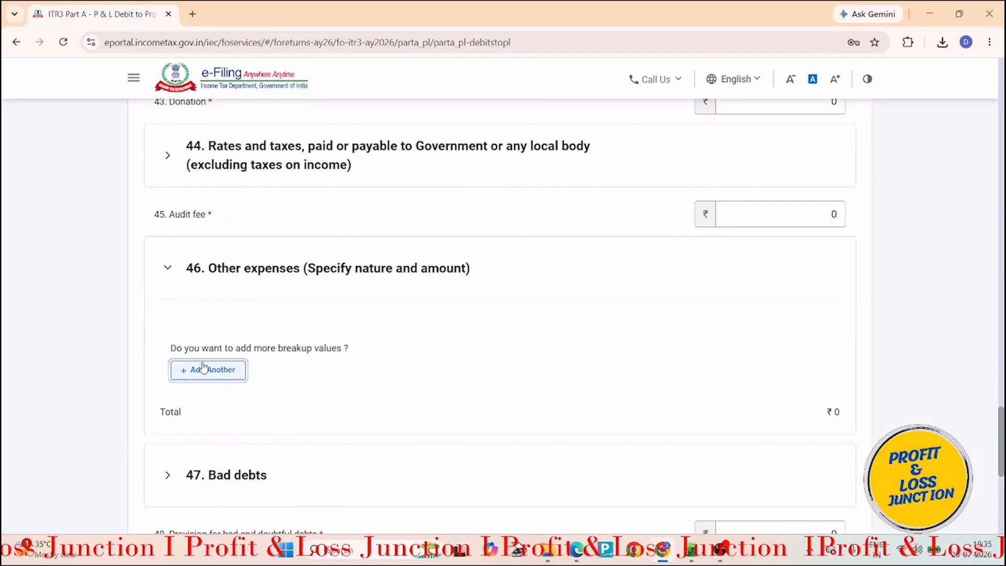
- Add an Other expenses entry with nature Printing & Stationery Exps. and amount 1500
{"action": "left_click", "coordinate": [202, 367]}
{"action": "left_click", "coordinate": [249, 380]}
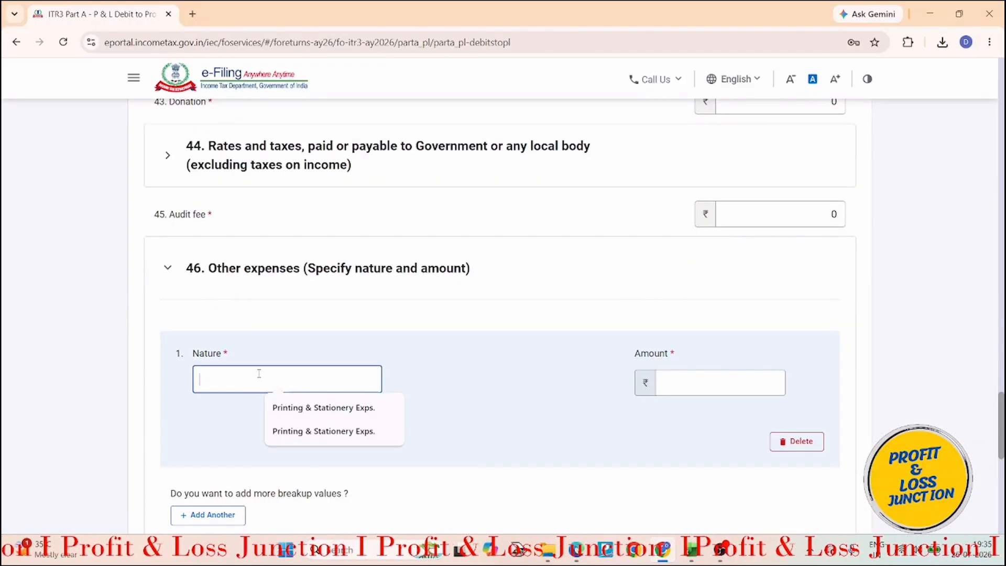
{"action": "left_click", "coordinate": [310, 407]}
{"action": "left_click", "coordinate": [740, 386]}
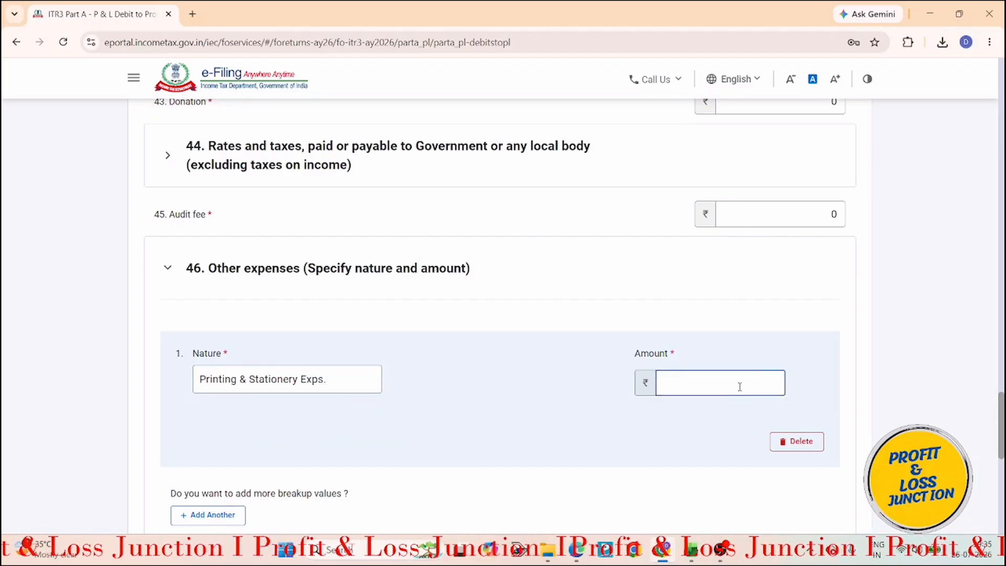
{"action": "key", "text": "alt+Tab"}
{"action": "key", "text": "alt+Tab"}
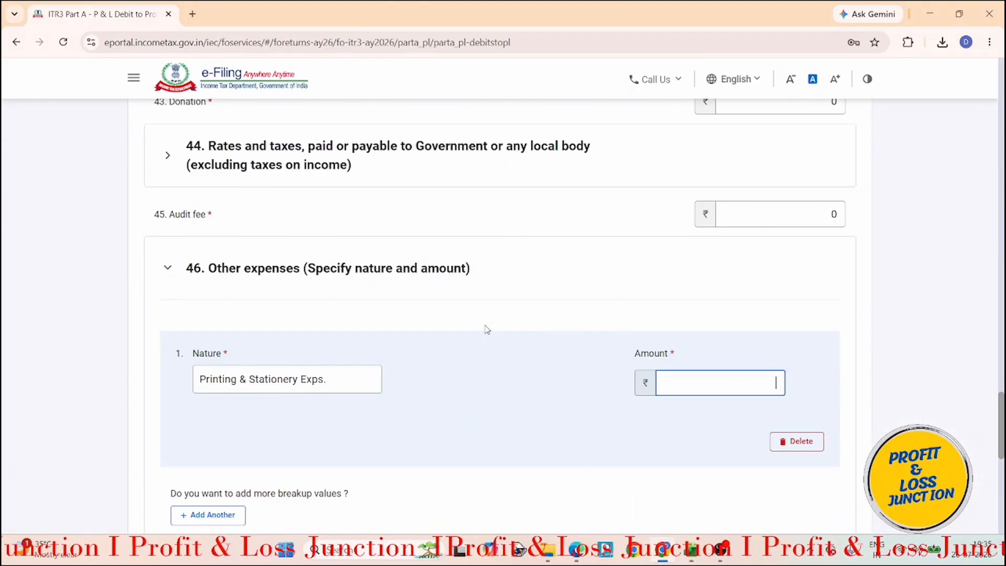
{"action": "scroll", "coordinate": [487, 330], "scroll_direction": "down", "scroll_amount": 3}
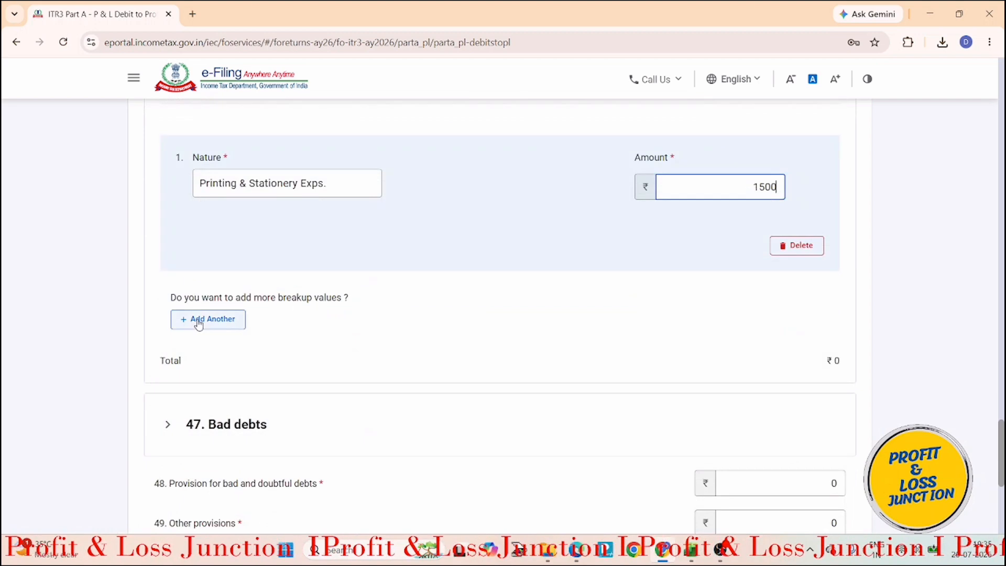
- Look up the office expenses in Excel and add a second Other expenses entry, Office Exps., with amount 1000
{"action": "left_click", "coordinate": [198, 321]}
{"action": "key", "text": "alt+Tab"}
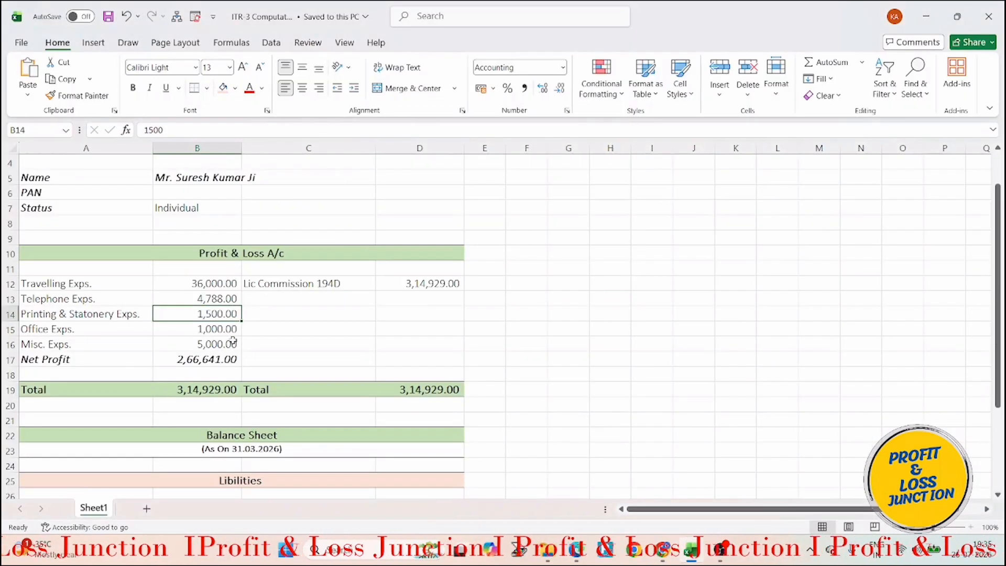
{"action": "key", "text": "alt+Tab"}
{"action": "left_click", "coordinate": [231, 329]}
{"action": "left_click", "coordinate": [294, 353]}
{"action": "left_click", "coordinate": [679, 337]}
{"action": "type", "text": "1000"}
{"action": "left_click", "coordinate": [504, 352]}
- Look up the miscellaneous expenses in Excel and add a third Other expenses entry, Misc. Exps., with amount 5000
{"action": "key", "text": "alt+Tab"}
{"action": "left_click", "coordinate": [194, 335]}
{"action": "left_click", "coordinate": [209, 349]}
{"action": "key", "text": "alt+Tab"}
{"action": "left_click", "coordinate": [208, 464]}
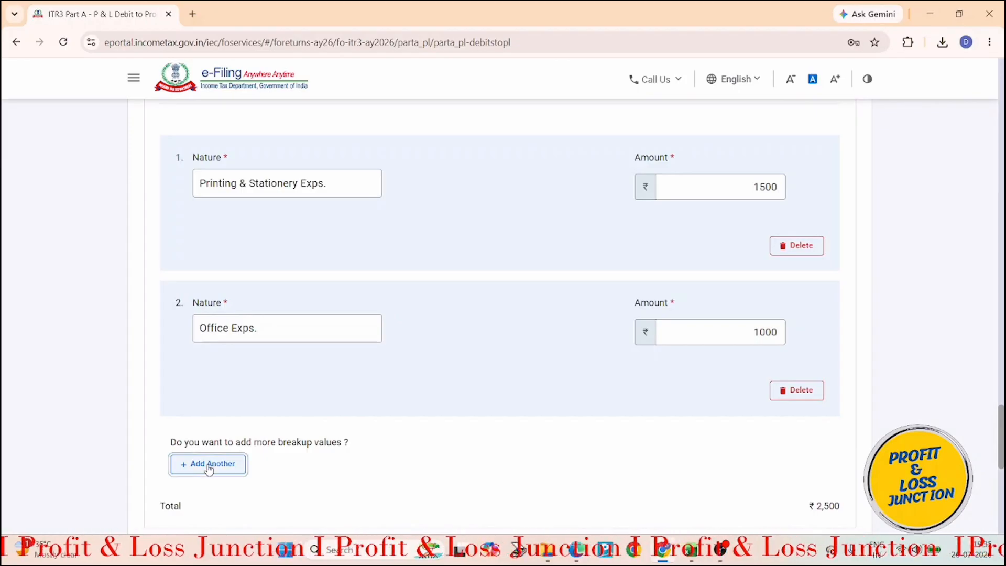
{"action": "left_click", "coordinate": [235, 471]}
{"action": "scroll", "coordinate": [248, 370], "scroll_direction": "down", "scroll_amount": 2}
{"action": "type", "text": "Misc. Exps."}
{"action": "left_click", "coordinate": [704, 344]}
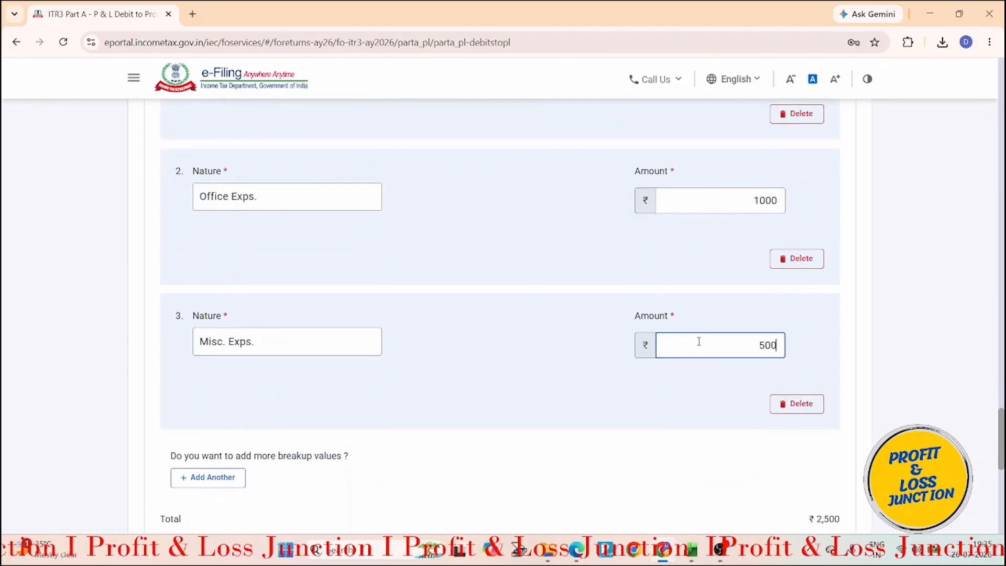
{"action": "left_click", "coordinate": [550, 382]}
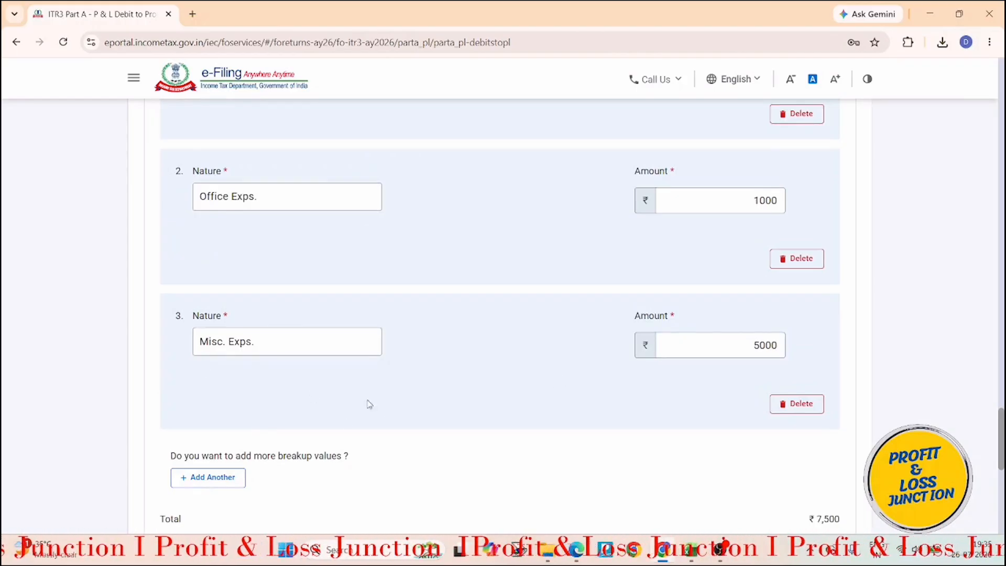
- Compare the return's profit before interest, depreciation and taxes with the Net Profit in the Excel computation sheet
{"action": "scroll", "coordinate": [387, 411], "scroll_direction": "down", "scroll_amount": 3}
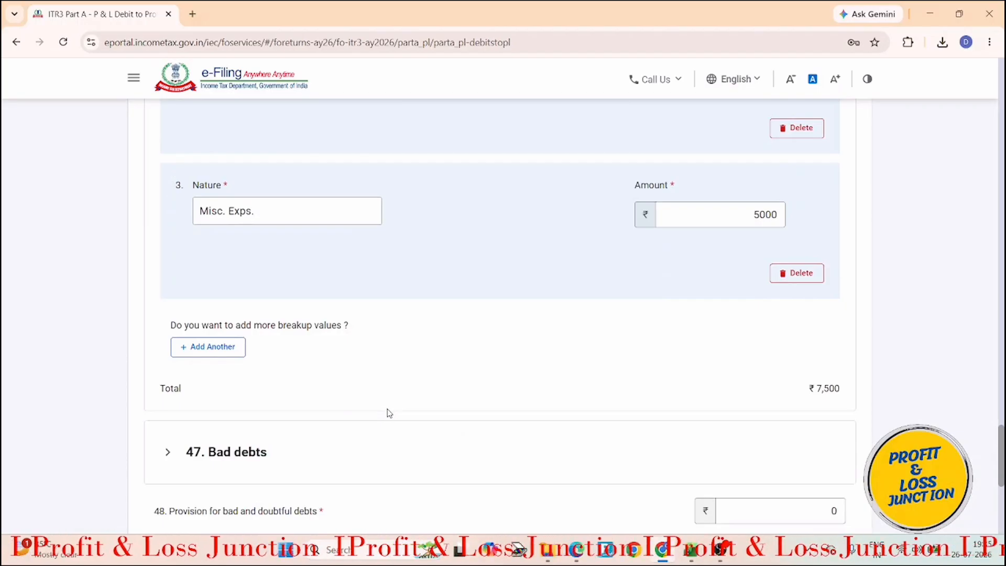
{"action": "scroll", "coordinate": [665, 291], "scroll_direction": "down", "scroll_amount": 5}
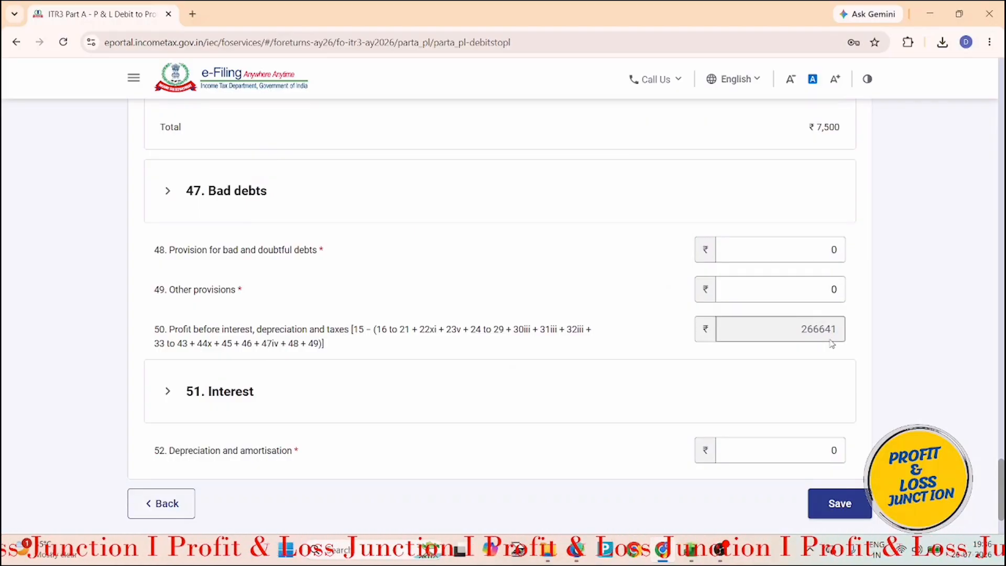
{"action": "key", "text": "alt+Tab"}
{"action": "left_click", "coordinate": [202, 361]}
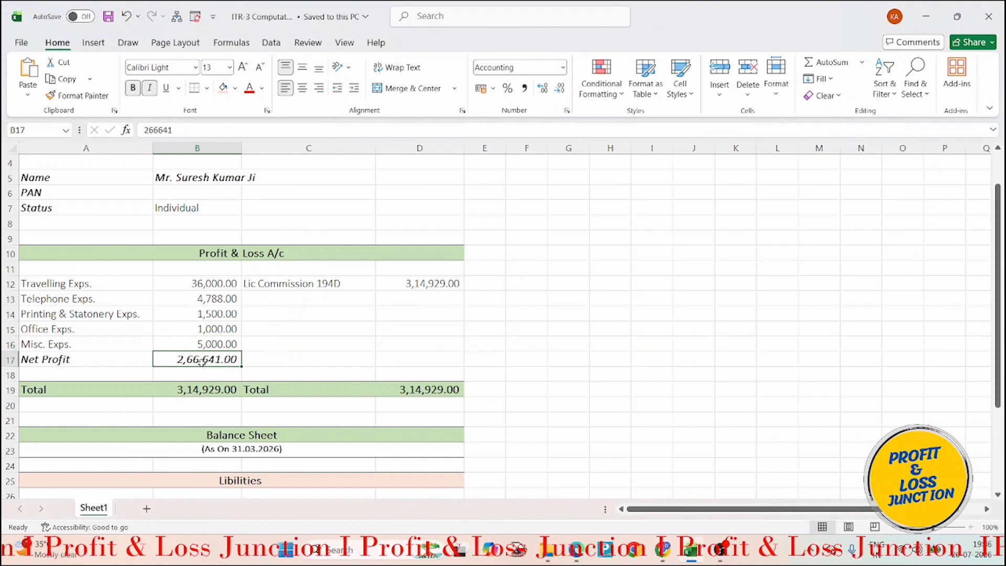
{"action": "double_click", "coordinate": [208, 360]}
{"action": "key", "text": "Escape"}
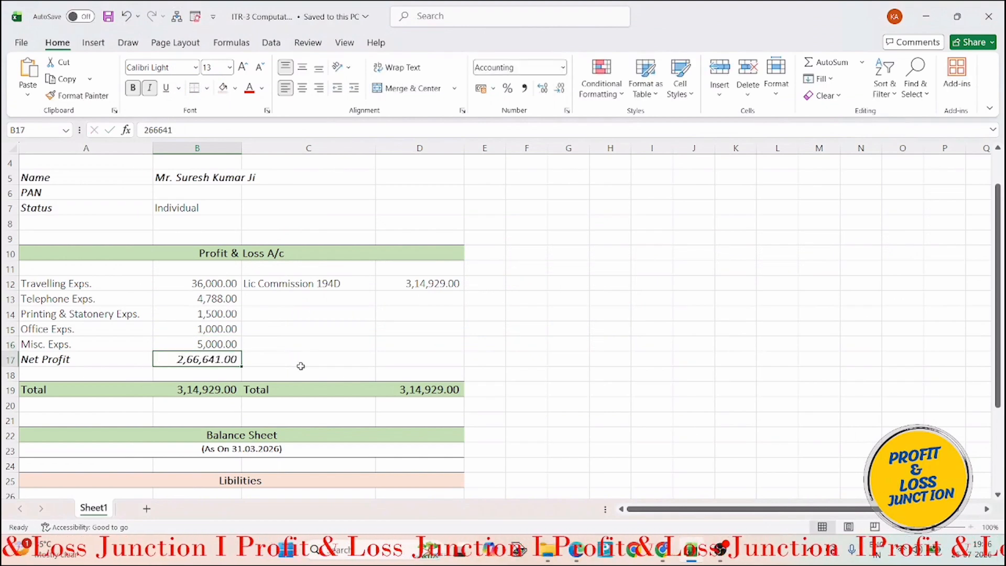
{"action": "key", "text": "alt+Tab"}
- Save the debits to the Profit and Loss account and confirm Part A - P & L
{"action": "left_click", "coordinate": [837, 504]}
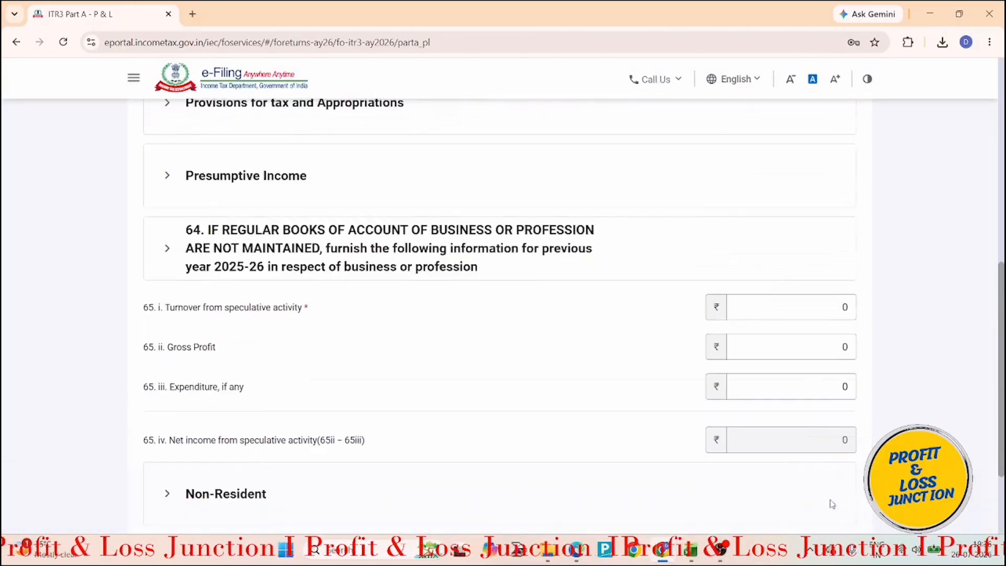
{"action": "scroll", "coordinate": [827, 500], "scroll_direction": "down", "scroll_amount": 1}
{"action": "left_click", "coordinate": [831, 451]}
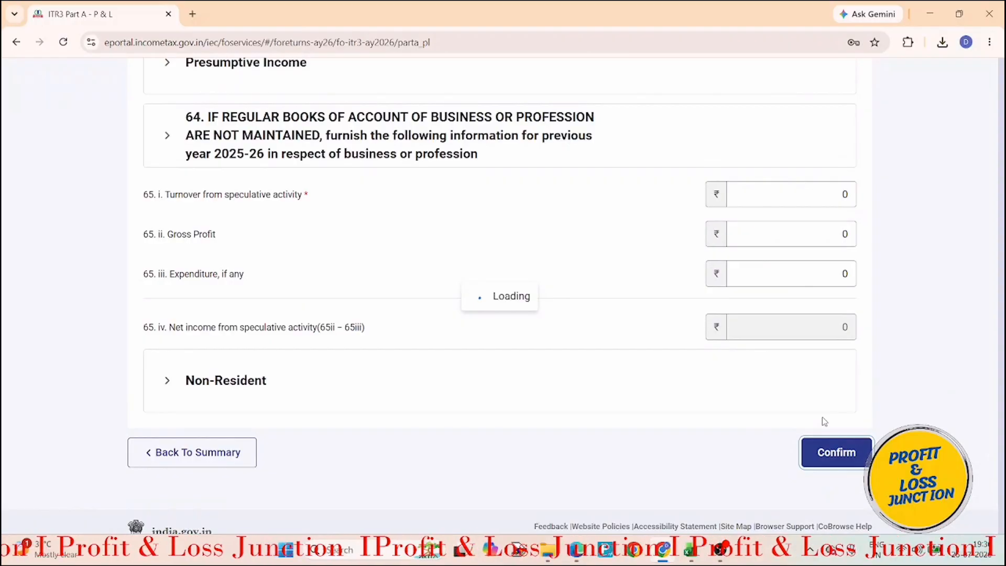
- Open Schedule BP from the return summary and confirm the business income computation without changes
{"action": "scroll", "coordinate": [824, 422], "scroll_direction": "up", "scroll_amount": 5}
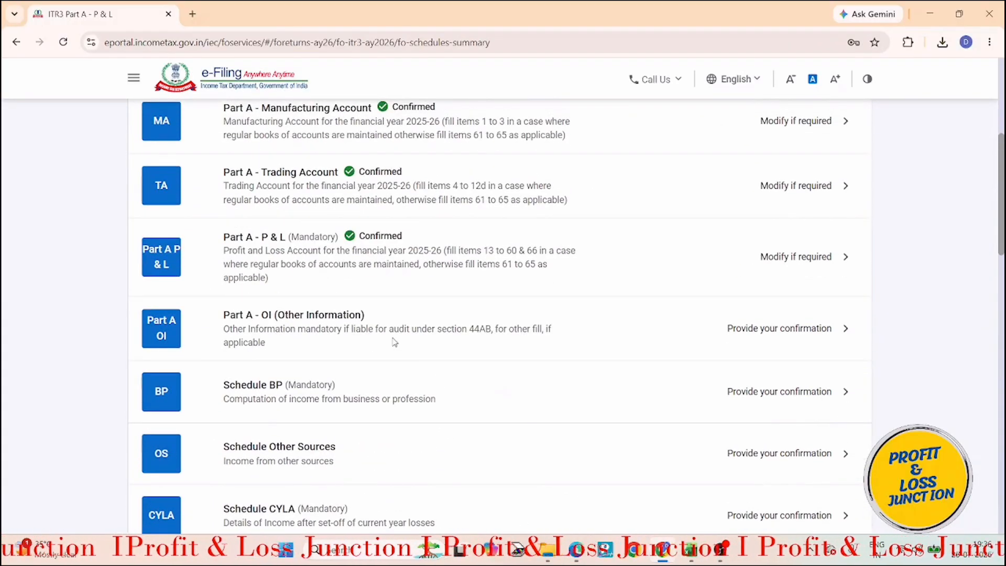
{"action": "left_click", "coordinate": [365, 398]}
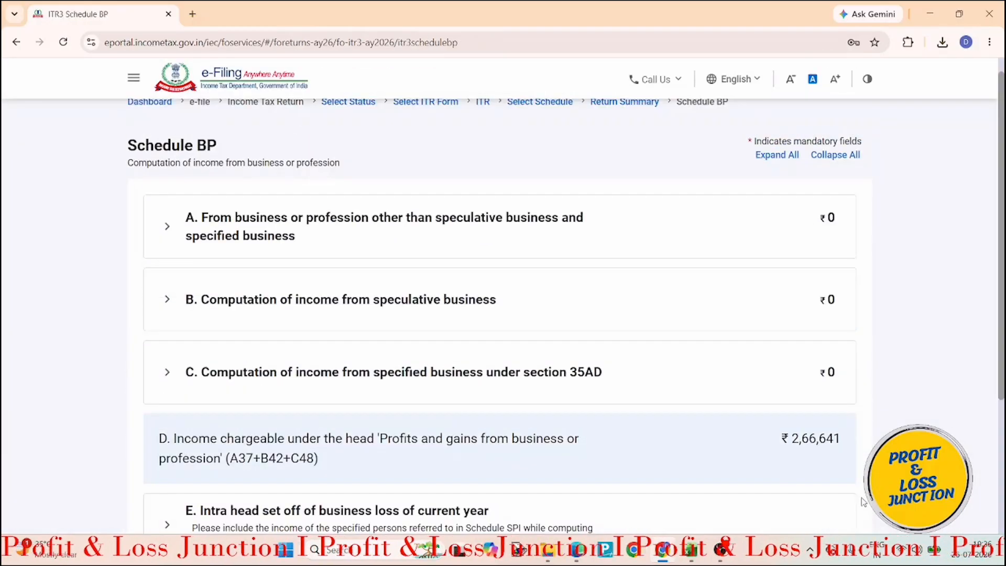
{"action": "scroll", "coordinate": [862, 498], "scroll_direction": "down", "scroll_amount": 2}
{"action": "left_click", "coordinate": [852, 471]}
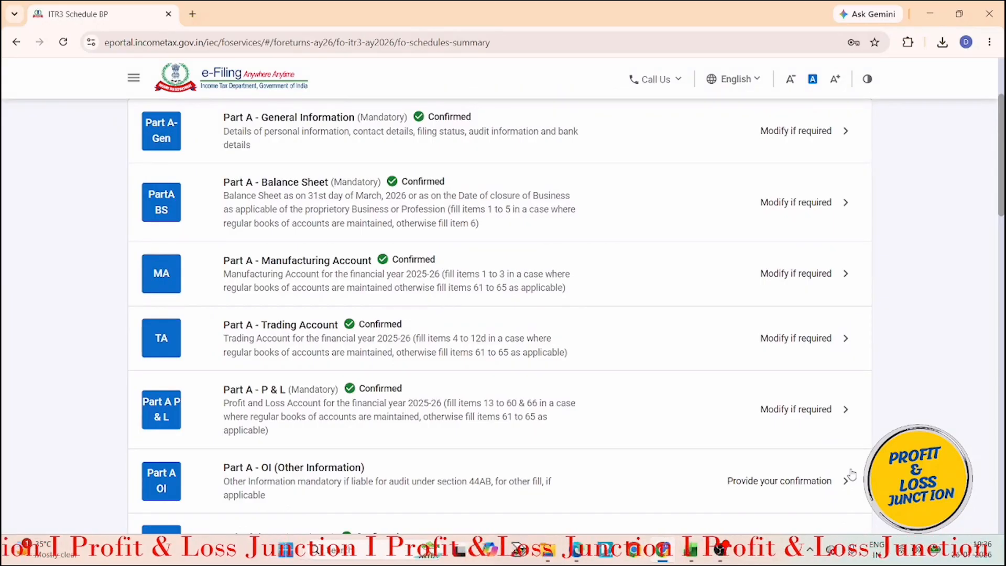
- Find Part B - TI, Computation of Total Income, in the schedule list and open it
{"action": "scroll", "coordinate": [627, 414], "scroll_direction": "down", "scroll_amount": 4}
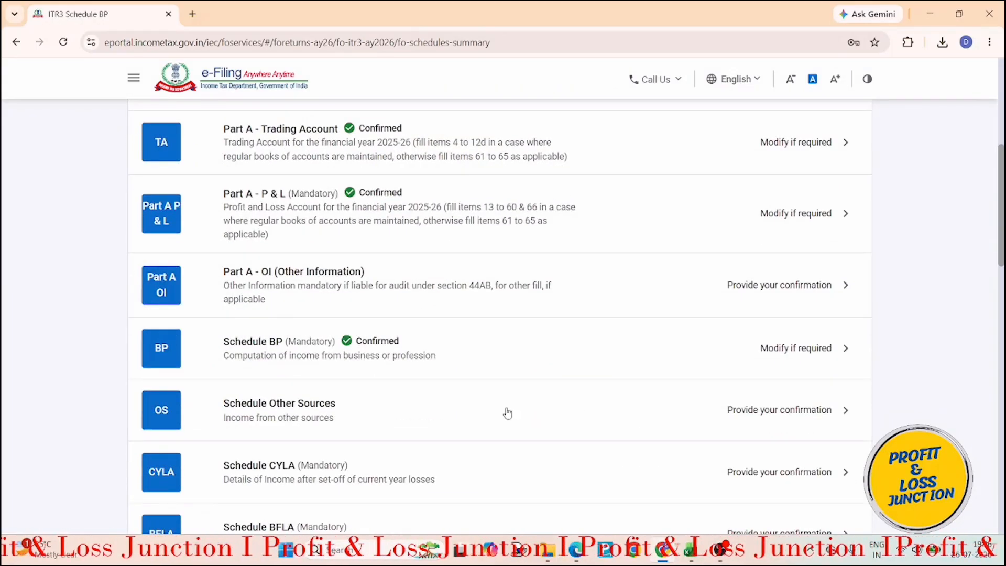
{"action": "scroll", "coordinate": [506, 413], "scroll_direction": "down", "scroll_amount": 4}
{"action": "scroll", "coordinate": [508, 413], "scroll_direction": "down", "scroll_amount": 9}
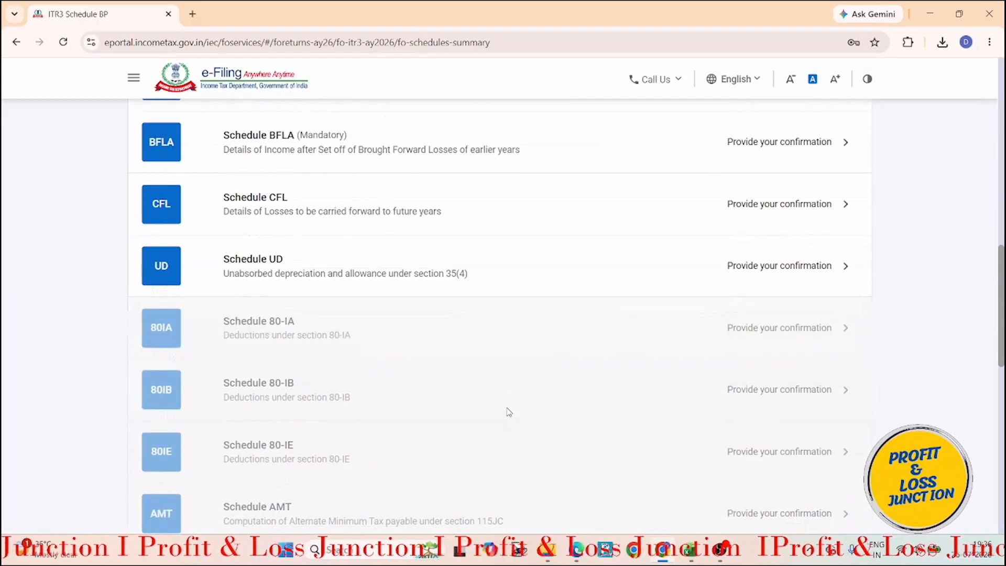
{"action": "scroll", "coordinate": [512, 413], "scroll_direction": "down", "scroll_amount": 2}
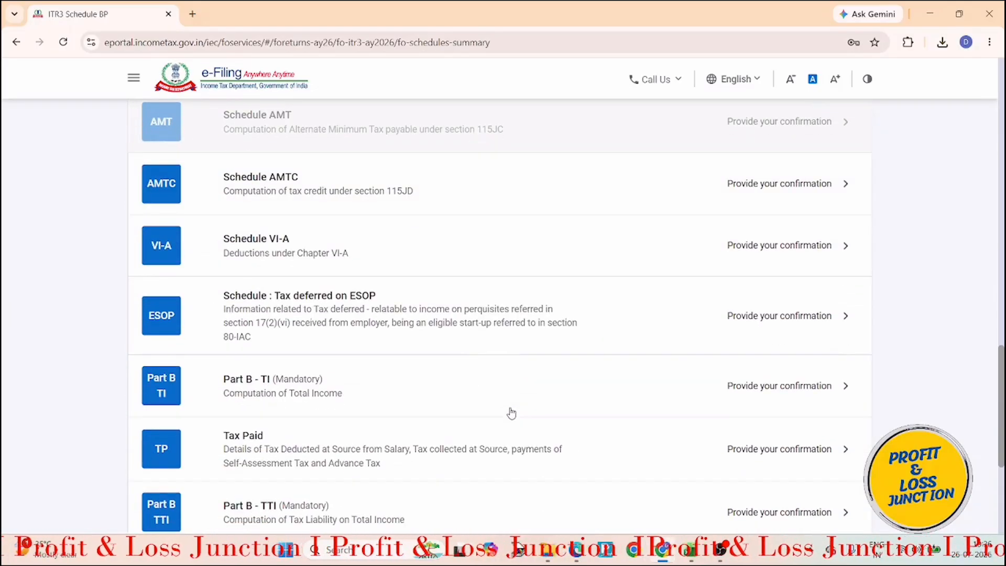
{"action": "left_click", "coordinate": [427, 388]}
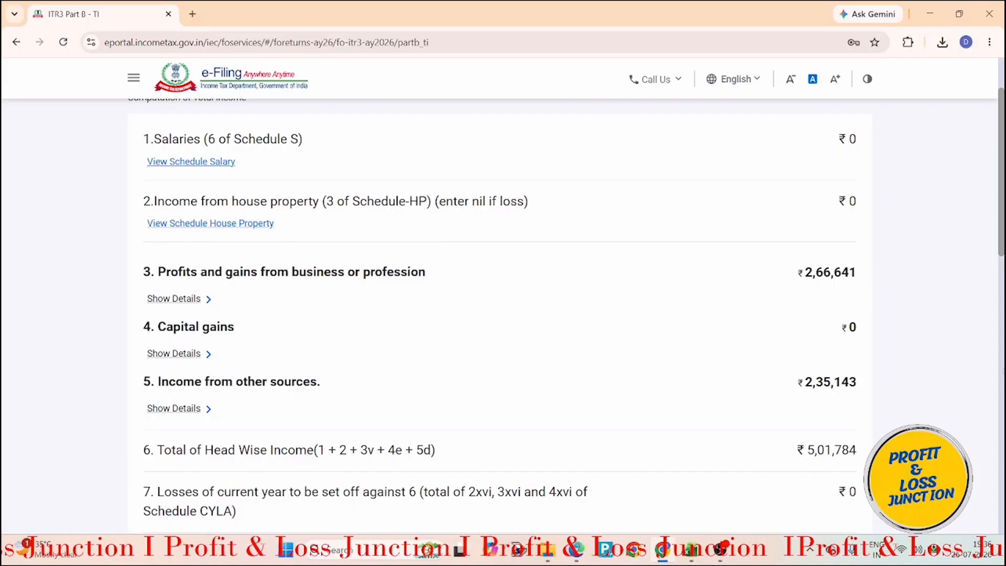
- Show the details of Income from other sources and of Profits and gains from business or profession
{"action": "left_click", "coordinate": [165, 414]}
{"action": "scroll", "coordinate": [343, 407], "scroll_direction": "down", "scroll_amount": 4}
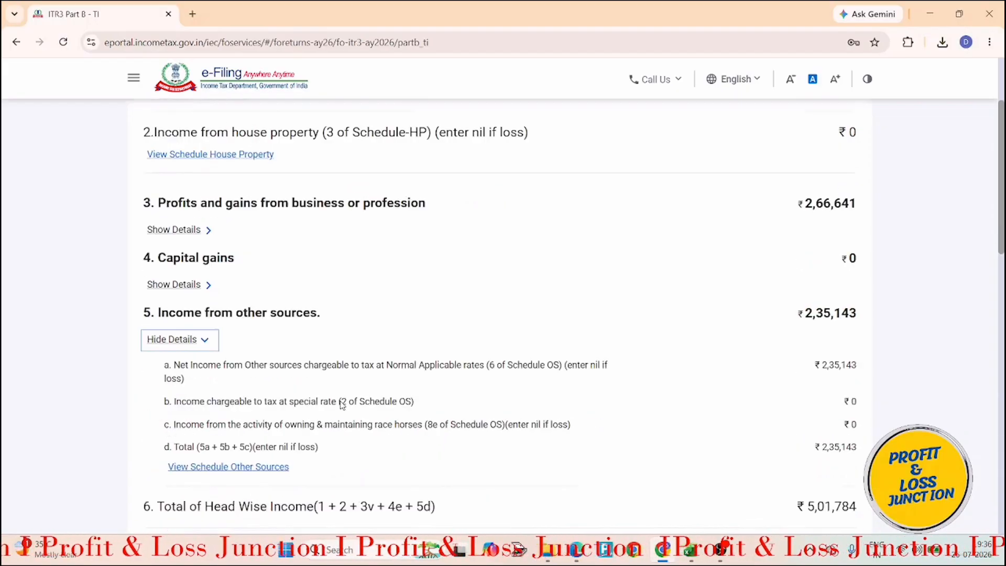
{"action": "scroll", "coordinate": [343, 406], "scroll_direction": "up", "scroll_amount": 4}
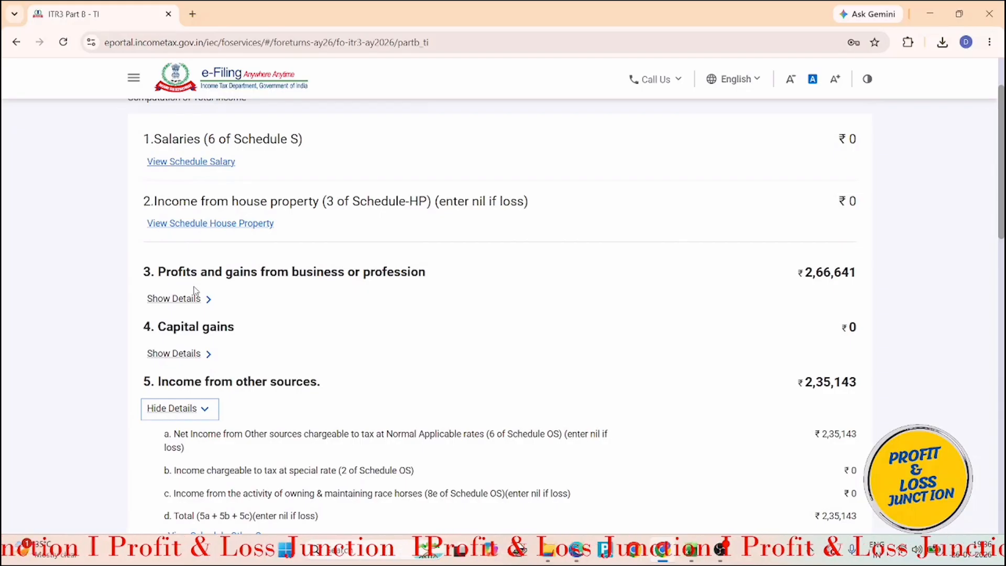
{"action": "left_click", "coordinate": [178, 300]}
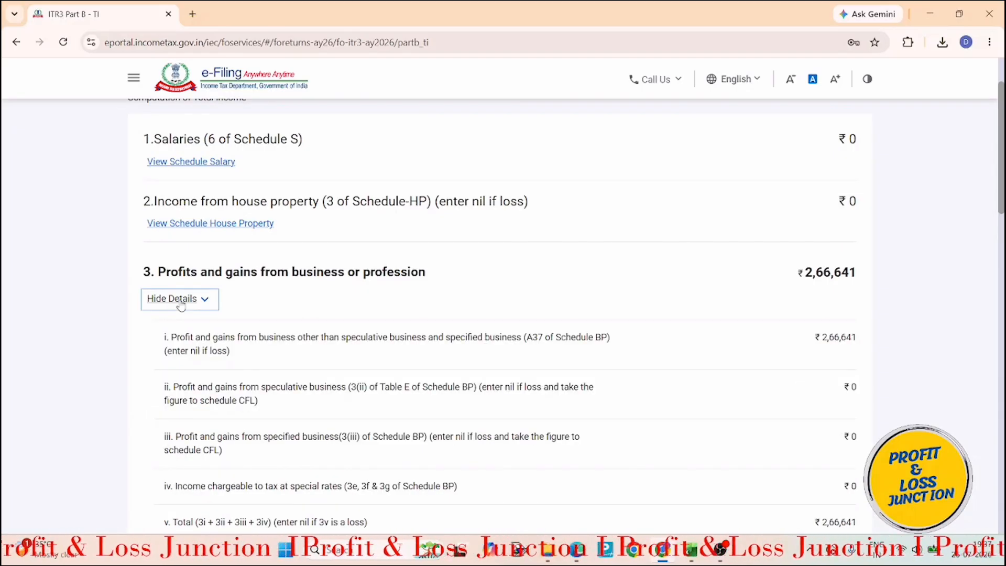
- Open Schedule BP from Part B - TI and open its section A, business other than speculative and specified business
{"action": "scroll", "coordinate": [256, 320], "scroll_direction": "down", "scroll_amount": 4}
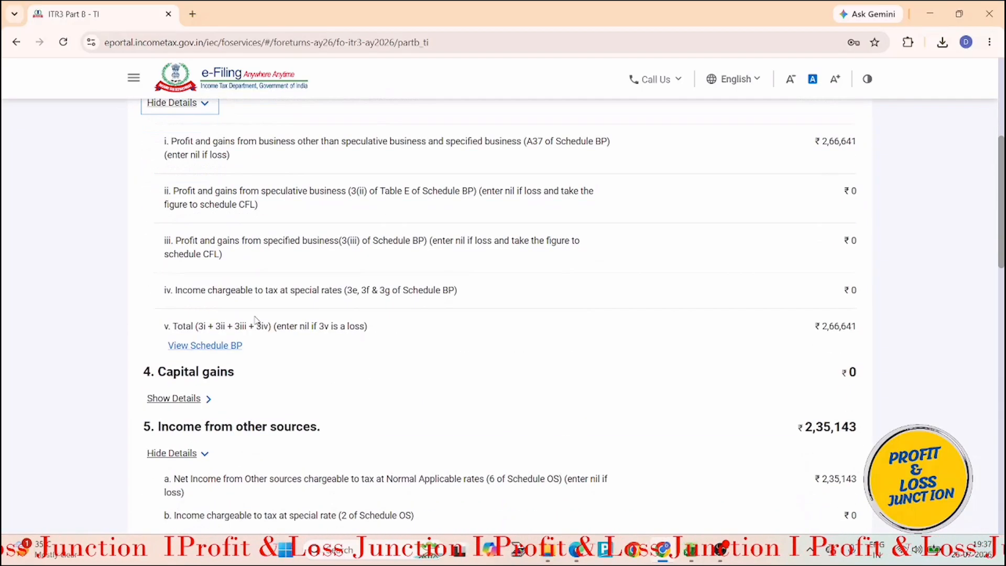
{"action": "left_click", "coordinate": [222, 347]}
{"action": "scroll", "coordinate": [286, 352], "scroll_direction": "down", "scroll_amount": 5}
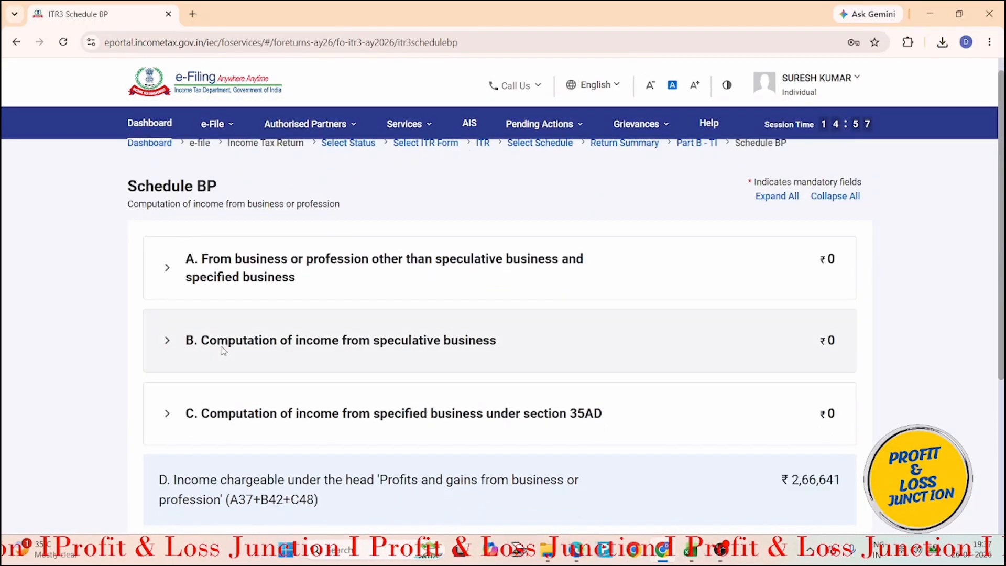
{"action": "scroll", "coordinate": [285, 351], "scroll_direction": "up", "scroll_amount": 3}
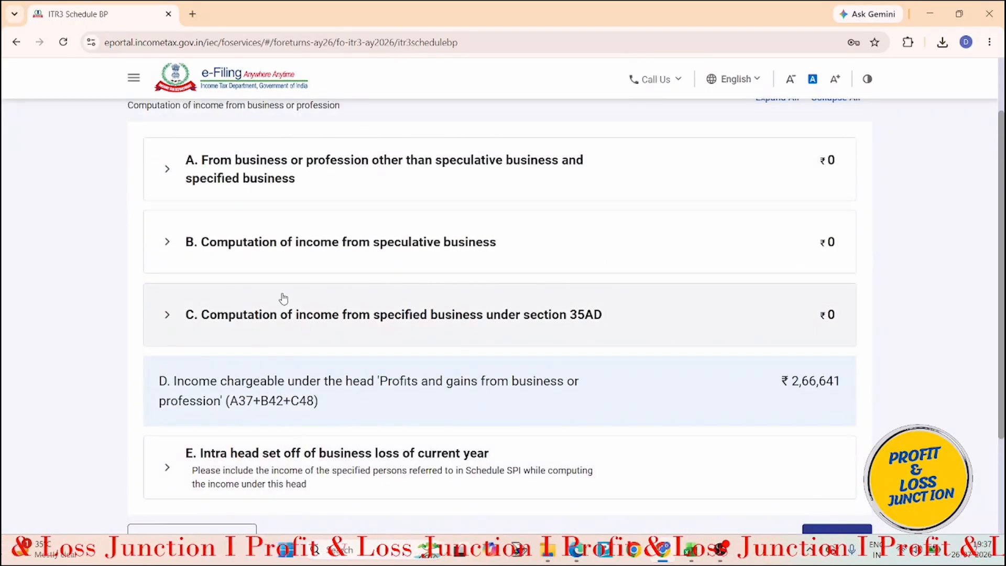
{"action": "left_click", "coordinate": [310, 167]}
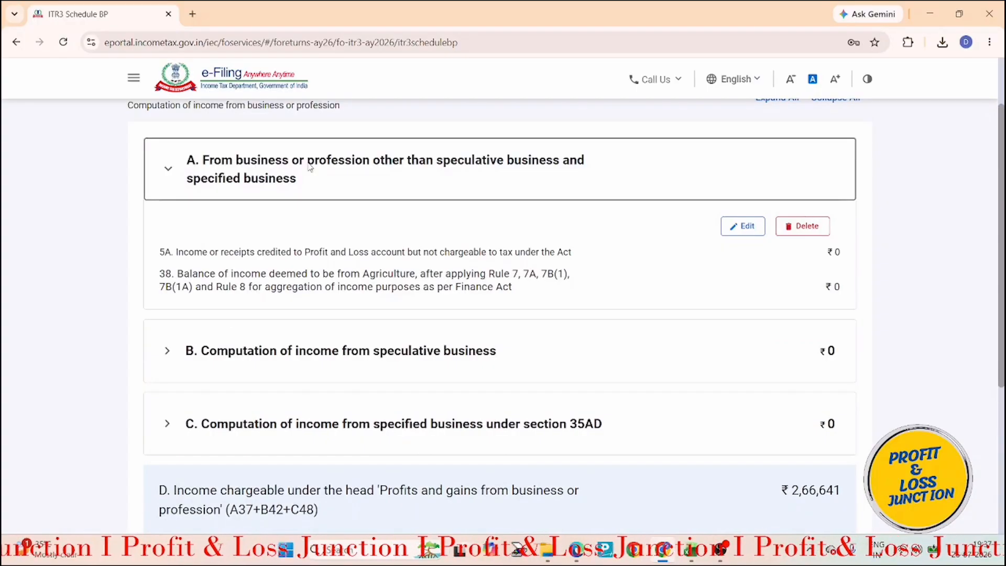
{"action": "left_click", "coordinate": [751, 229]}
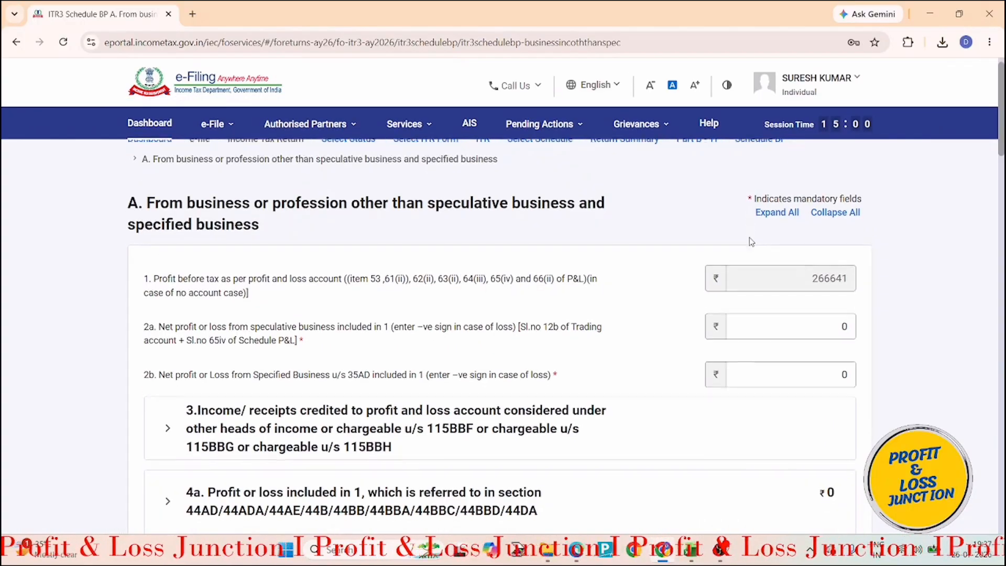
- Review section A of Schedule BP through item 37, net profit or loss, and go back to Schedule BP without saving
{"action": "scroll", "coordinate": [751, 245], "scroll_direction": "down", "scroll_amount": 4}
{"action": "scroll", "coordinate": [750, 245], "scroll_direction": "down", "scroll_amount": 2}
{"action": "scroll", "coordinate": [751, 245], "scroll_direction": "up", "scroll_amount": 5}
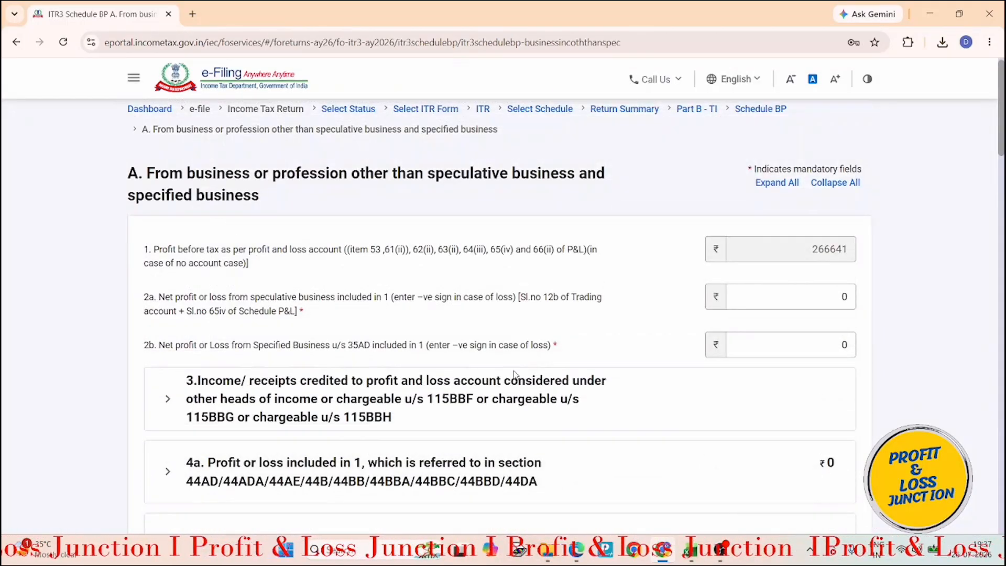
{"action": "scroll", "coordinate": [463, 396], "scroll_direction": "down", "scroll_amount": 4}
{"action": "scroll", "coordinate": [463, 396], "scroll_direction": "down", "scroll_amount": 5}
{"action": "scroll", "coordinate": [463, 395], "scroll_direction": "down", "scroll_amount": 5}
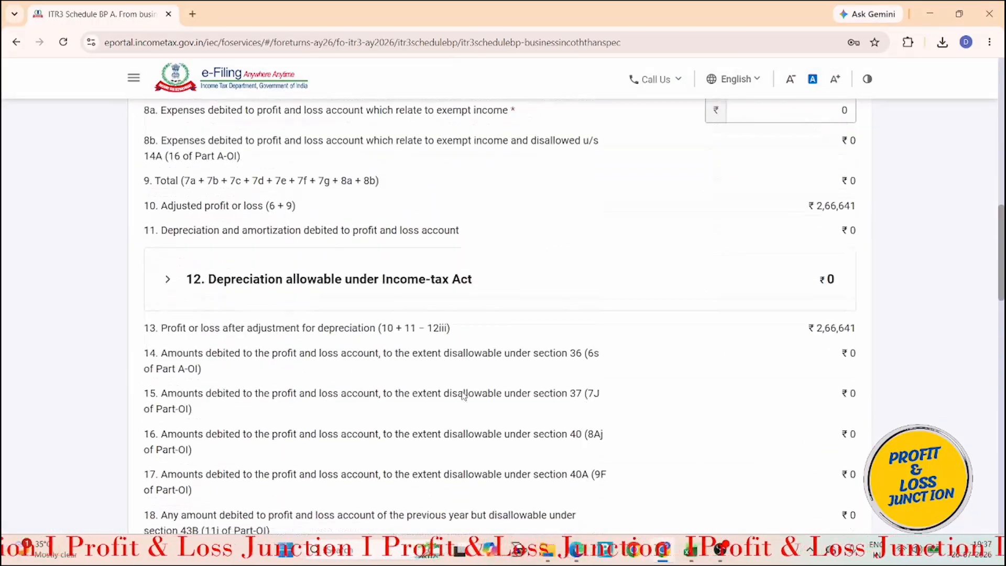
{"action": "scroll", "coordinate": [464, 396], "scroll_direction": "down", "scroll_amount": 9}
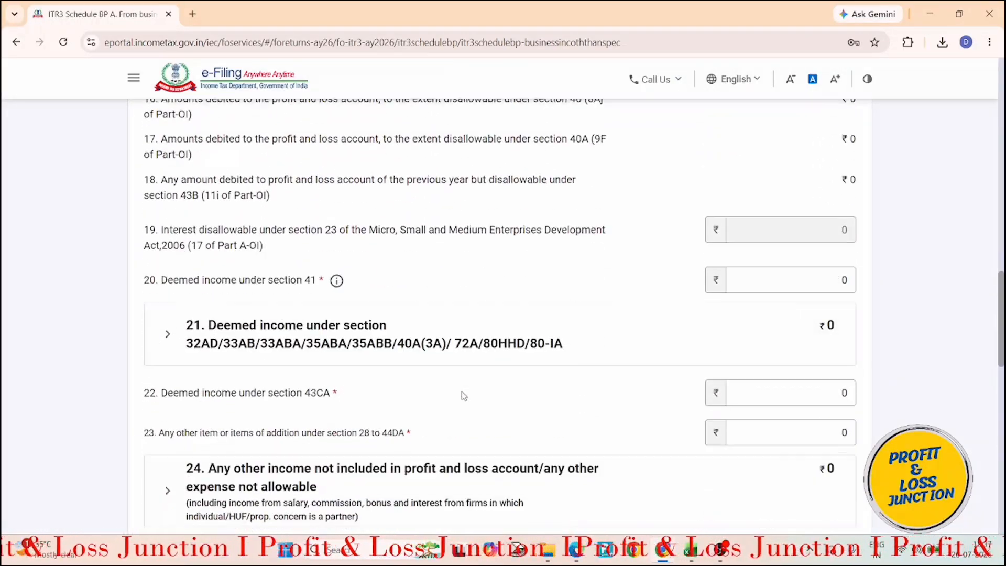
{"action": "scroll", "coordinate": [464, 395], "scroll_direction": "down", "scroll_amount": 9}
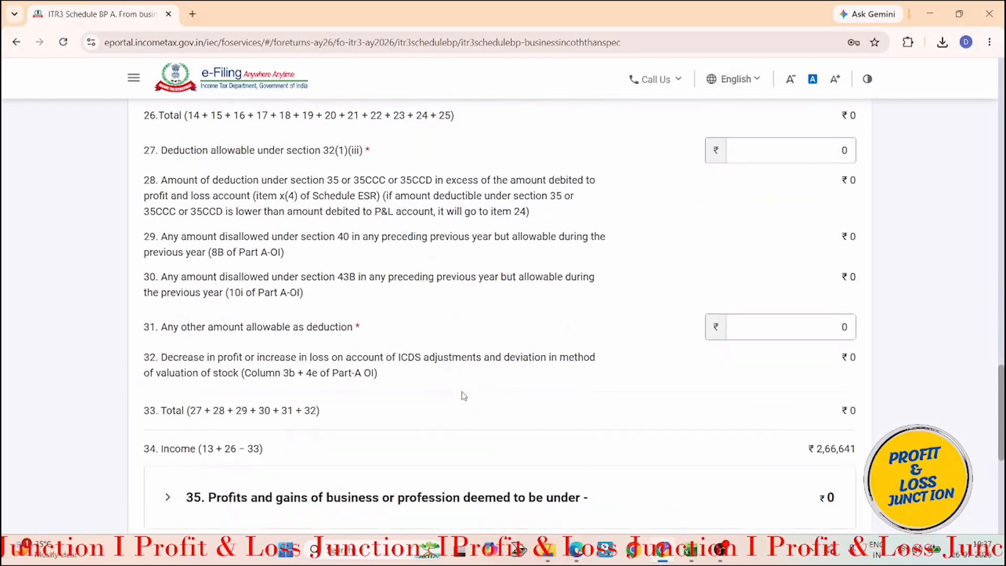
{"action": "scroll", "coordinate": [464, 395], "scroll_direction": "down", "scroll_amount": 3}
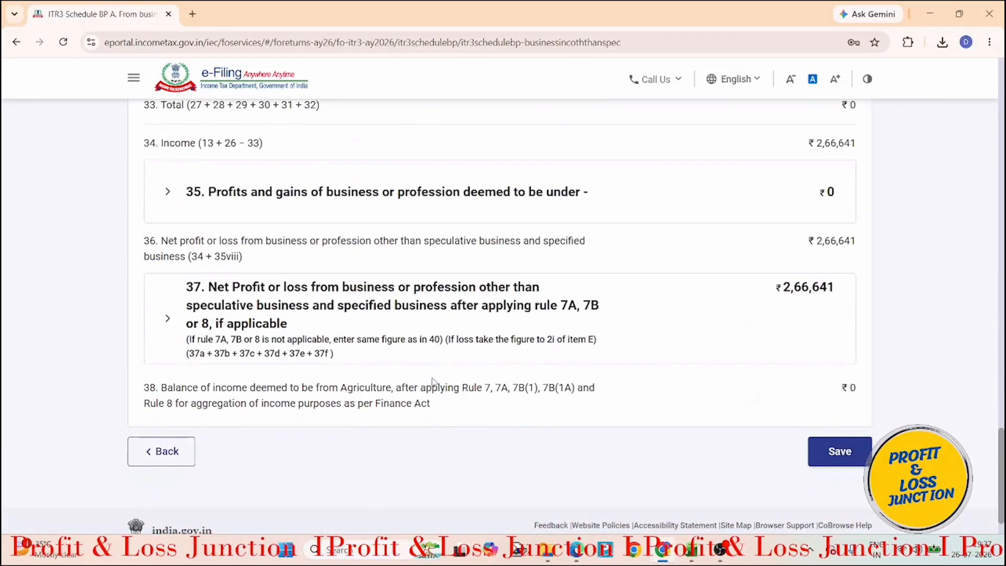
{"action": "left_click", "coordinate": [386, 332]}
{"action": "scroll", "coordinate": [426, 359], "scroll_direction": "down", "scroll_amount": 4}
{"action": "scroll", "coordinate": [428, 358], "scroll_direction": "down", "scroll_amount": 3}
{"action": "left_click", "coordinate": [178, 400]}
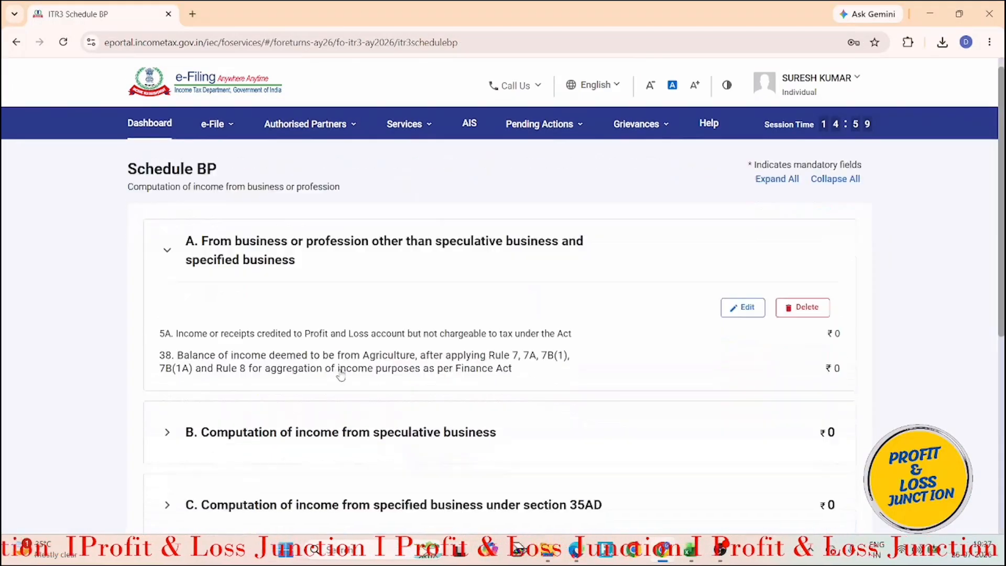
- Check section B, Computation of income from speculative business, and go back from Schedule BP to Part B - TI
{"action": "scroll", "coordinate": [341, 375], "scroll_direction": "down", "scroll_amount": 5}
{"action": "scroll", "coordinate": [342, 373], "scroll_direction": "up", "scroll_amount": 2}
{"action": "left_click", "coordinate": [328, 314]}
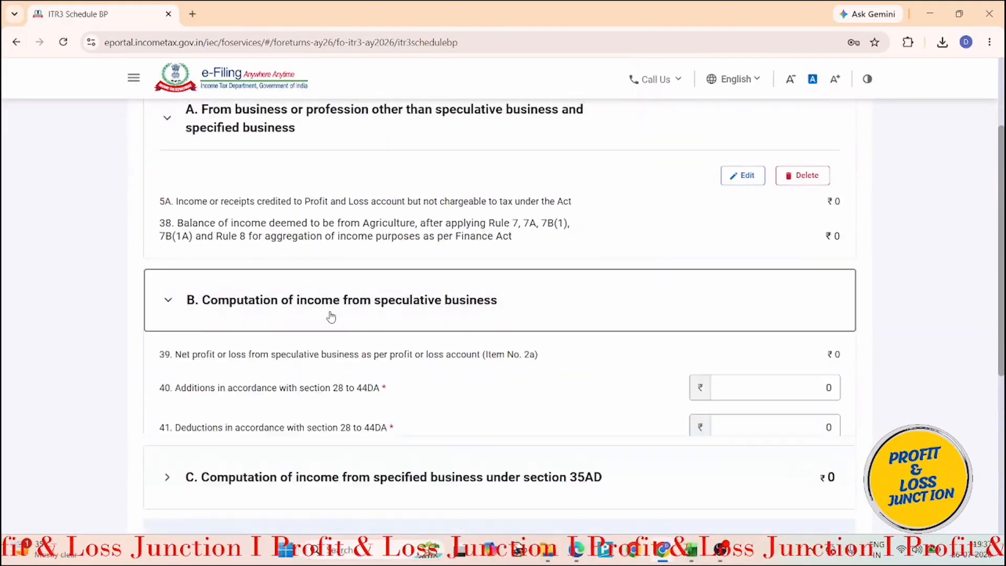
{"action": "scroll", "coordinate": [331, 317], "scroll_direction": "down", "scroll_amount": 2}
{"action": "scroll", "coordinate": [313, 483], "scroll_direction": "down", "scroll_amount": 4}
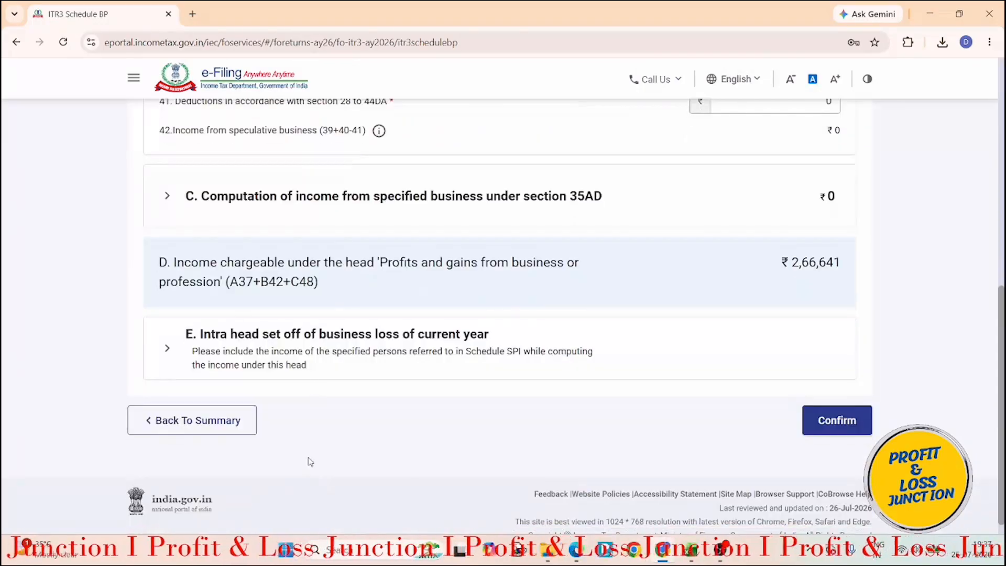
{"action": "left_click", "coordinate": [213, 420]}
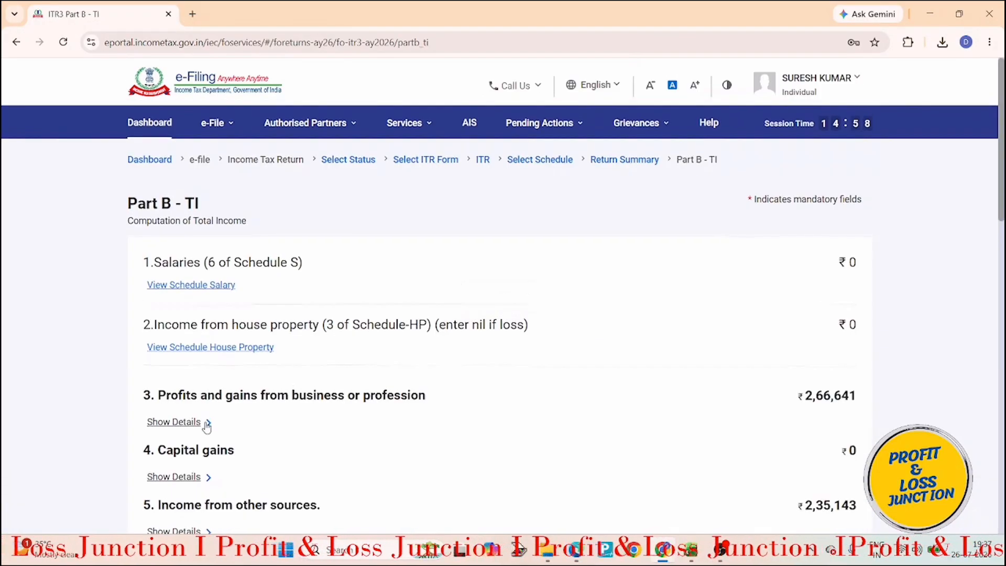
- Look through Part B - TI and go back to the return summary to check the schedule list
{"action": "scroll", "coordinate": [262, 403], "scroll_direction": "down", "scroll_amount": 20}
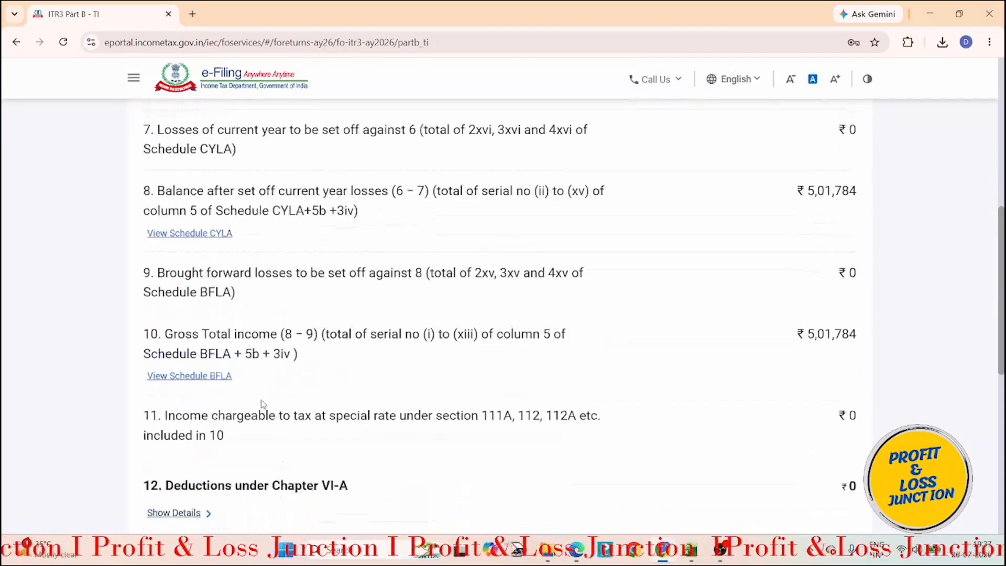
{"action": "left_click", "coordinate": [260, 404]}
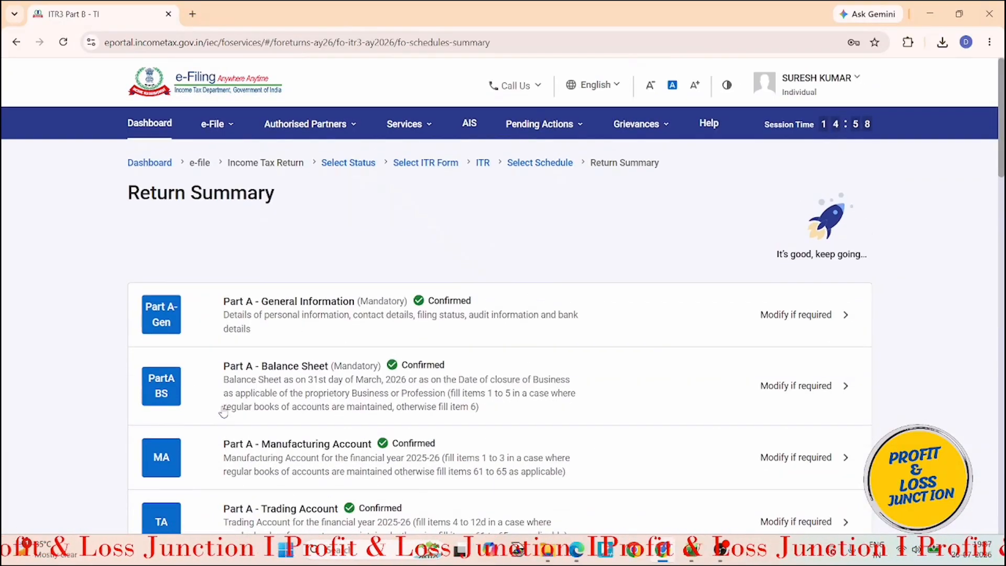
{"action": "scroll", "coordinate": [225, 414], "scroll_direction": "down", "scroll_amount": 4}
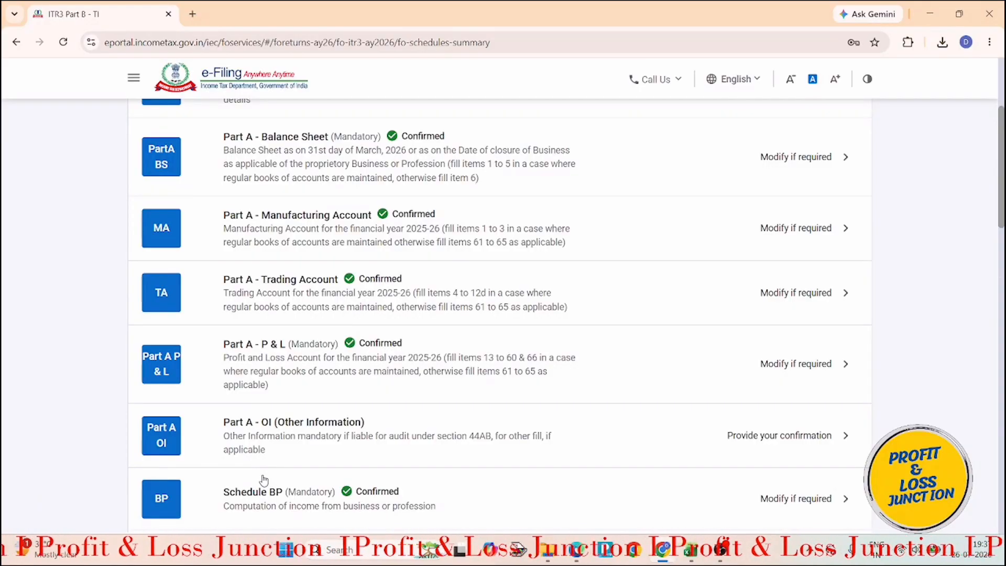
{"action": "scroll", "coordinate": [414, 282], "scroll_direction": "up", "scroll_amount": 3}
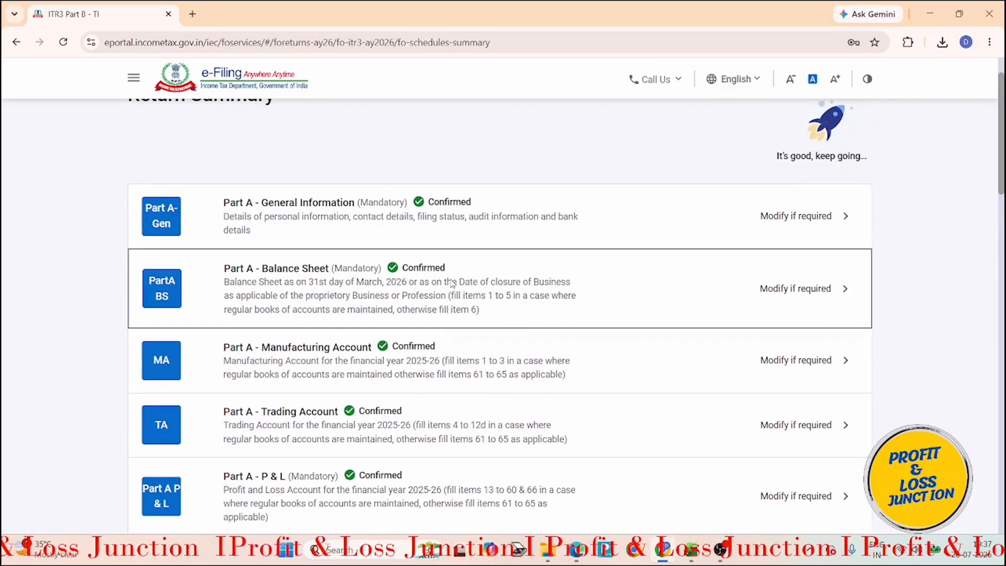
- Reopen Part A - Balance Sheet from the return summary and confirm it without changes
{"action": "left_click", "coordinate": [451, 280]}
{"action": "left_click", "coordinate": [500, 372]}
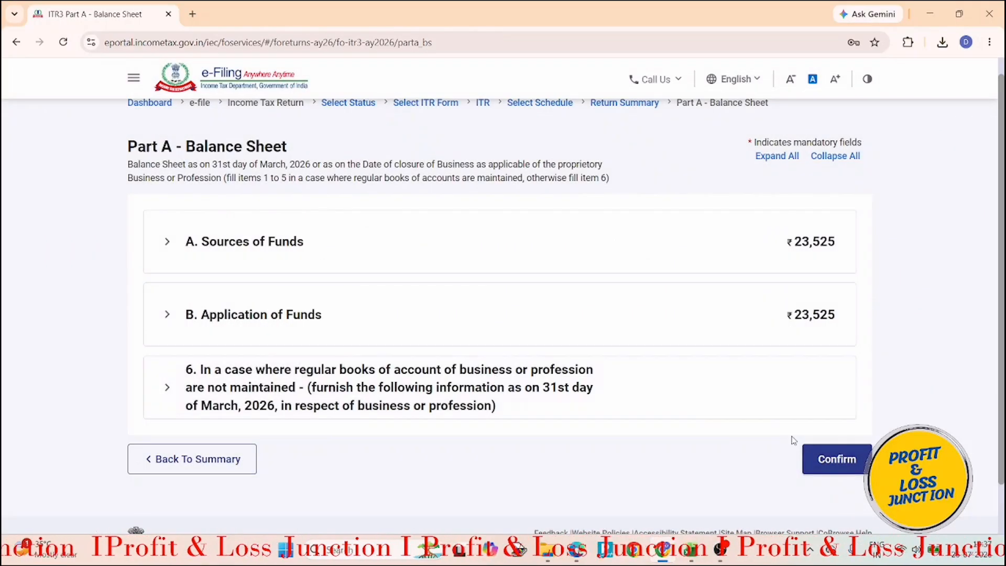
{"action": "left_click", "coordinate": [813, 459]}
- Open Part A - Trading Account, check its fields and confirm it without changes
{"action": "scroll", "coordinate": [561, 414], "scroll_direction": "down", "scroll_amount": 3}
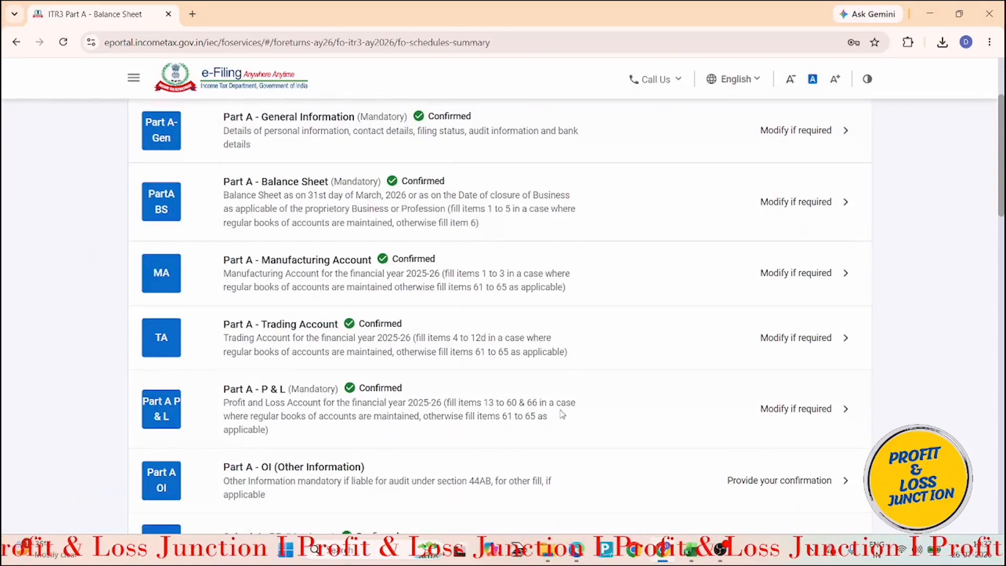
{"action": "left_click", "coordinate": [393, 341]}
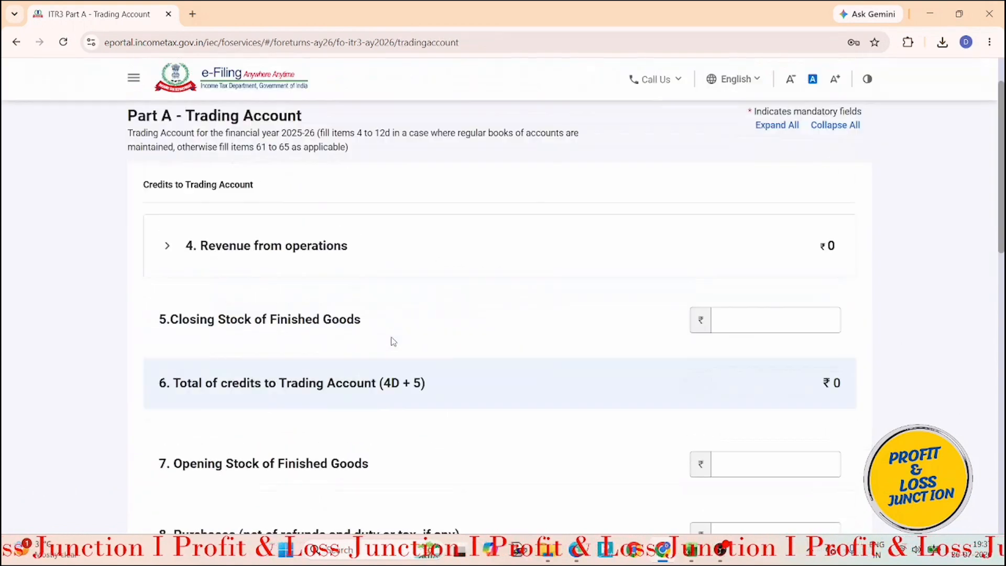
{"action": "scroll", "coordinate": [393, 341], "scroll_direction": "down", "scroll_amount": 3}
{"action": "scroll", "coordinate": [393, 341], "scroll_direction": "down", "scroll_amount": 15}
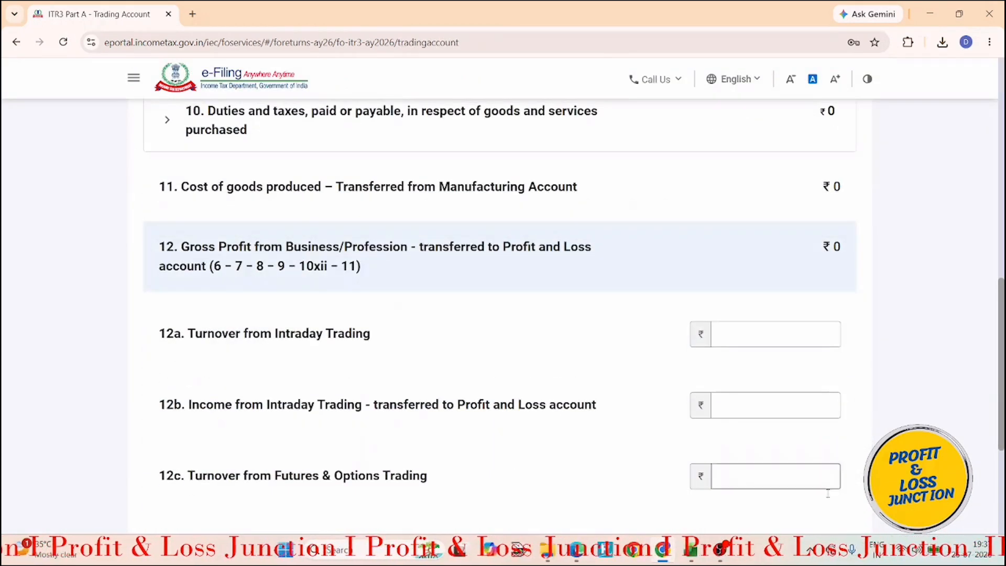
{"action": "left_click", "coordinate": [838, 400]}
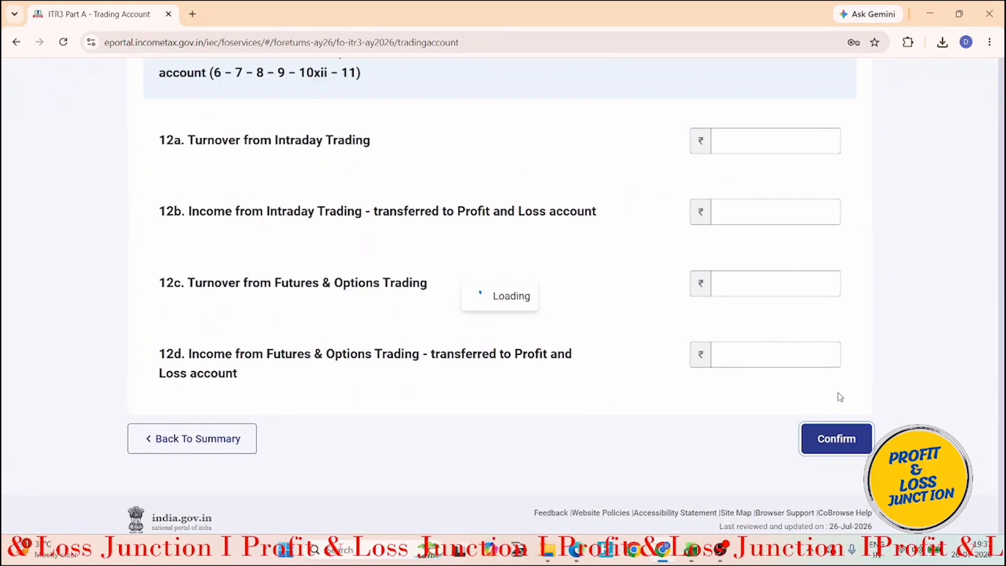
- Open Schedule Other Sources and open item 1, gross income chargeable at normal applicable rates, for editing
{"action": "scroll", "coordinate": [417, 406], "scroll_direction": "up", "scroll_amount": 5}
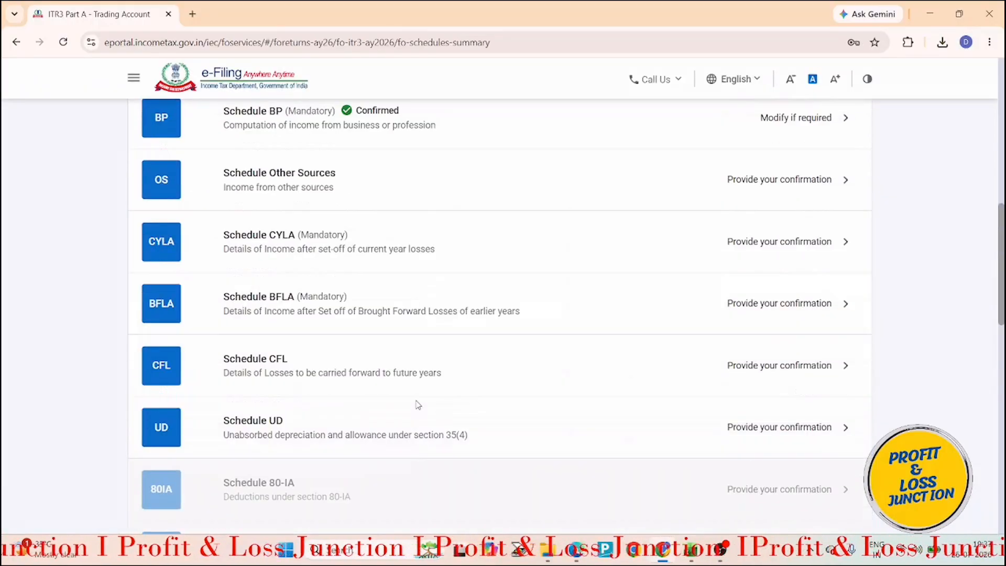
{"action": "scroll", "coordinate": [418, 406], "scroll_direction": "up", "scroll_amount": 1}
{"action": "left_click", "coordinate": [301, 247]}
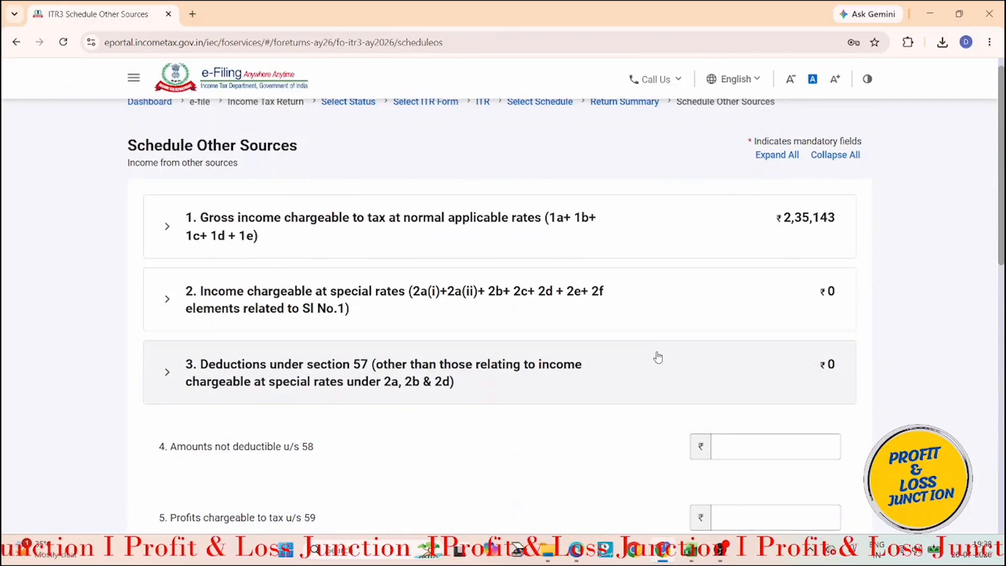
{"action": "left_click", "coordinate": [340, 237]}
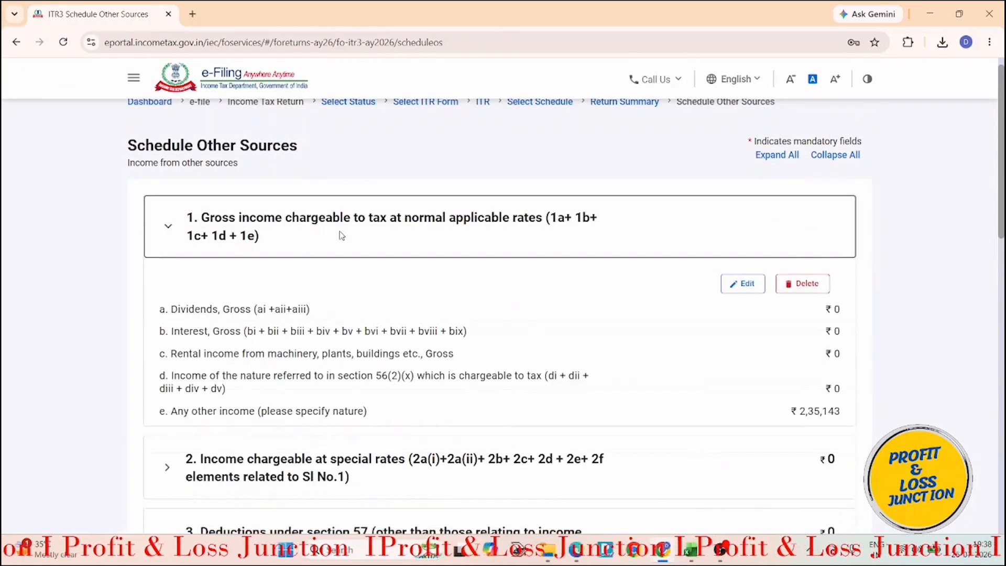
{"action": "left_click", "coordinate": [752, 287]}
- Delete the Insurance commission entry from the breakup of any other income
{"action": "scroll", "coordinate": [753, 288], "scroll_direction": "down", "scroll_amount": 6}
{"action": "scroll", "coordinate": [753, 288], "scroll_direction": "down", "scroll_amount": 8}
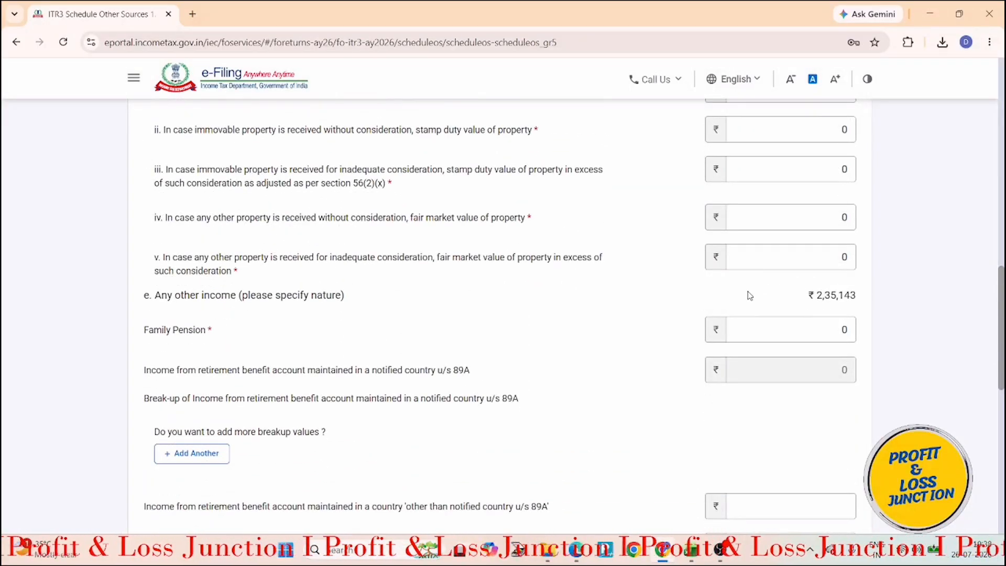
{"action": "scroll", "coordinate": [750, 295], "scroll_direction": "down", "scroll_amount": 6}
{"action": "left_click", "coordinate": [163, 421]}
{"action": "scroll", "coordinate": [334, 421], "scroll_direction": "down", "scroll_amount": 1}
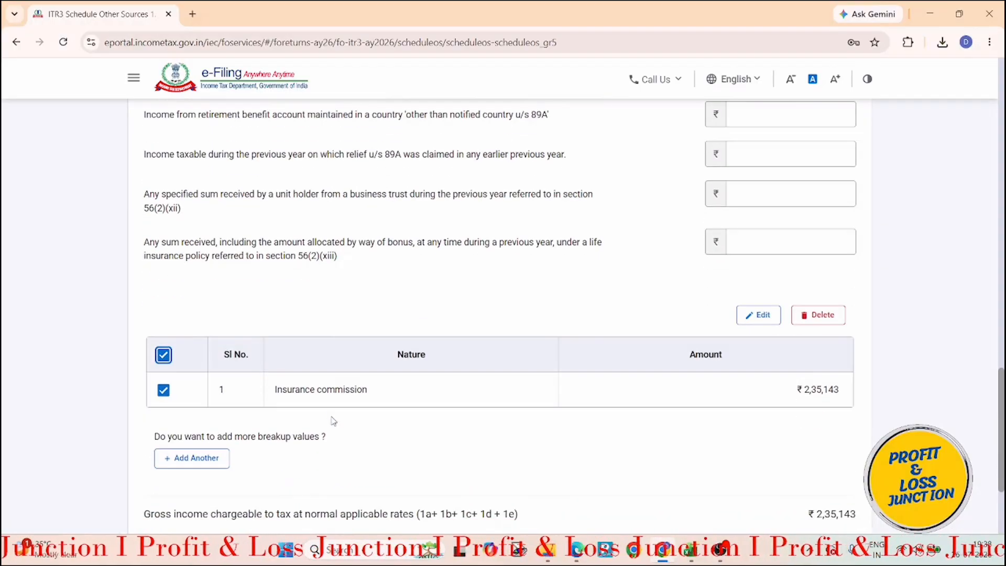
{"action": "left_click", "coordinate": [824, 317]}
{"action": "left_click", "coordinate": [598, 330]}
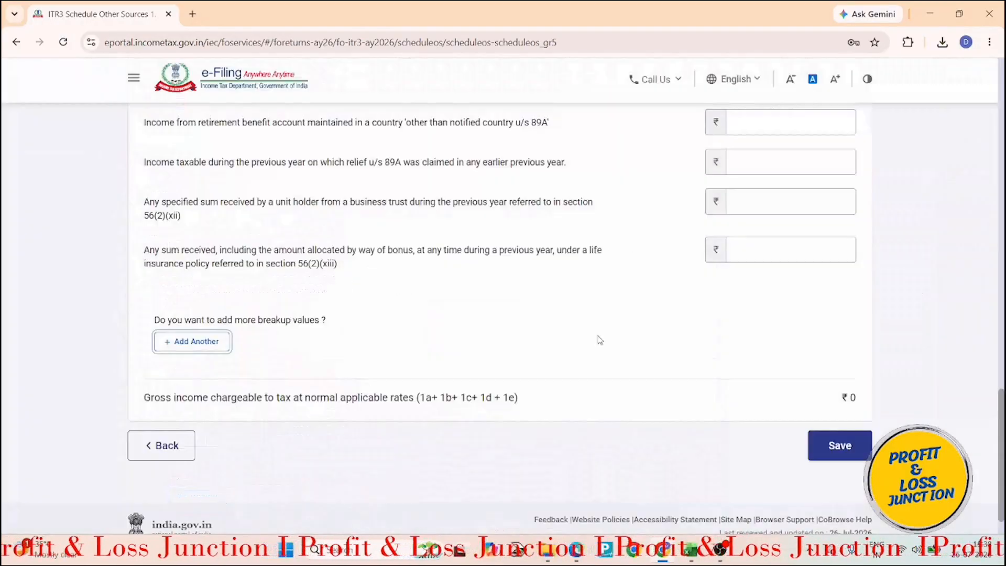
- Save the gross income details and confirm Schedule Other Sources
{"action": "left_click", "coordinate": [826, 457]}
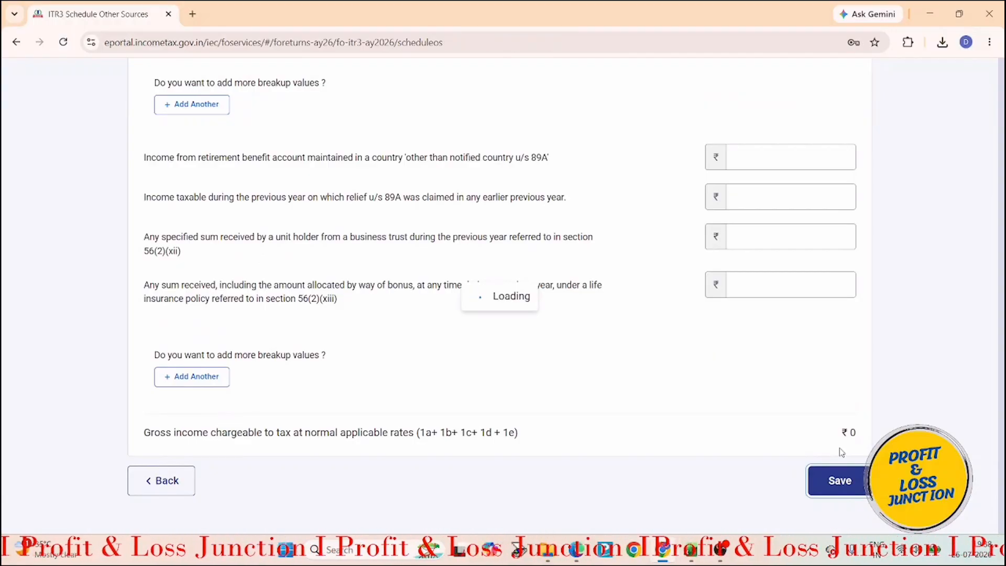
{"action": "scroll", "coordinate": [841, 452], "scroll_direction": "down", "scroll_amount": 10}
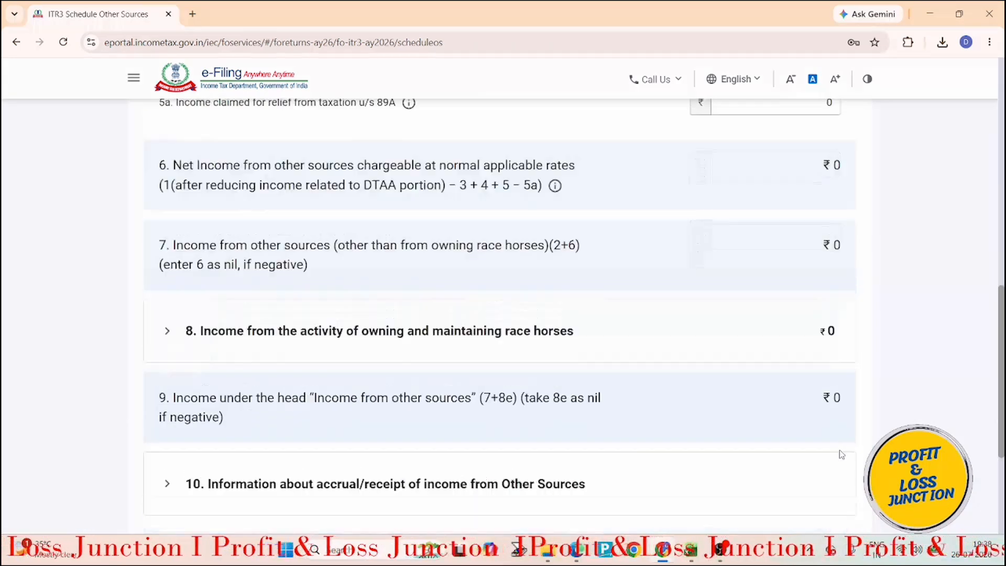
{"action": "left_click", "coordinate": [840, 446]}
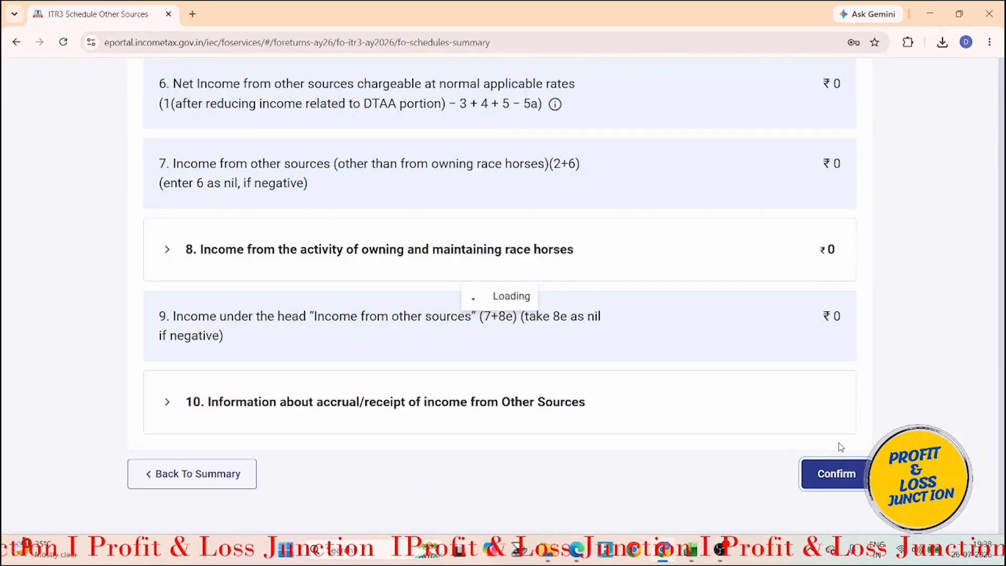
- Find Part B - TI in the return summary and reopen it to check the total income computation
{"action": "scroll", "coordinate": [646, 426], "scroll_direction": "up", "scroll_amount": 7}
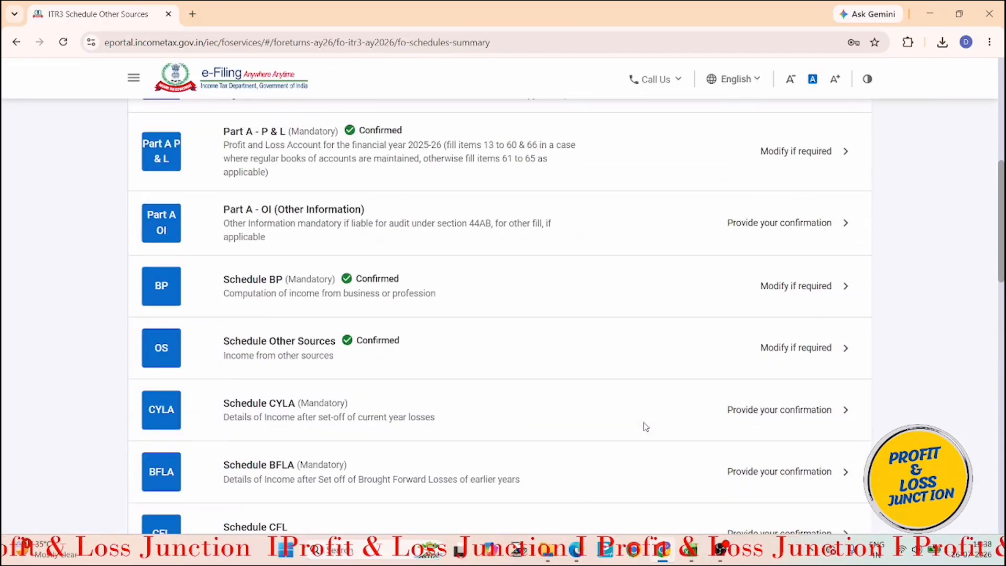
{"action": "scroll", "coordinate": [623, 445], "scroll_direction": "down", "scroll_amount": 3}
{"action": "scroll", "coordinate": [529, 422], "scroll_direction": "down", "scroll_amount": 9}
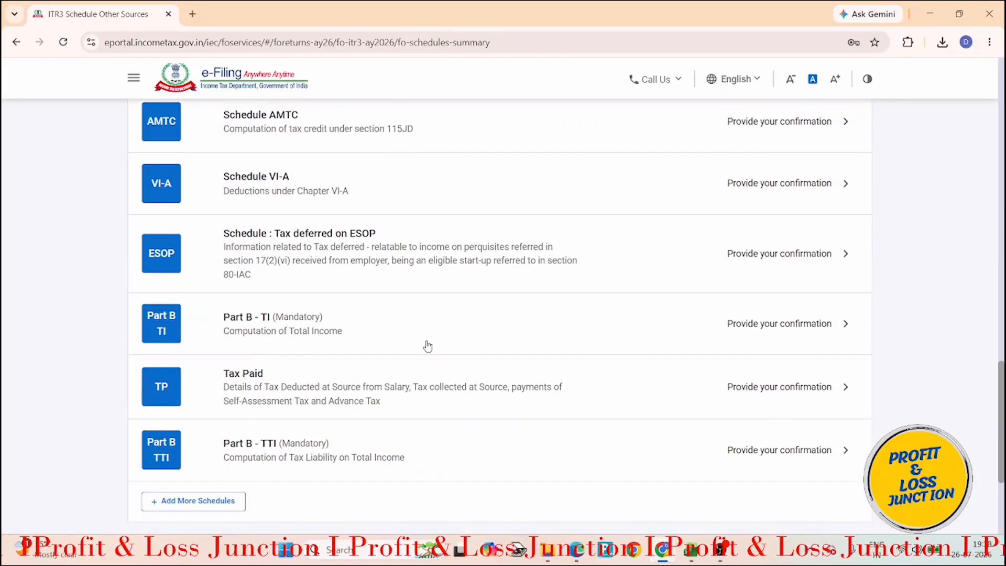
{"action": "left_click", "coordinate": [416, 334]}
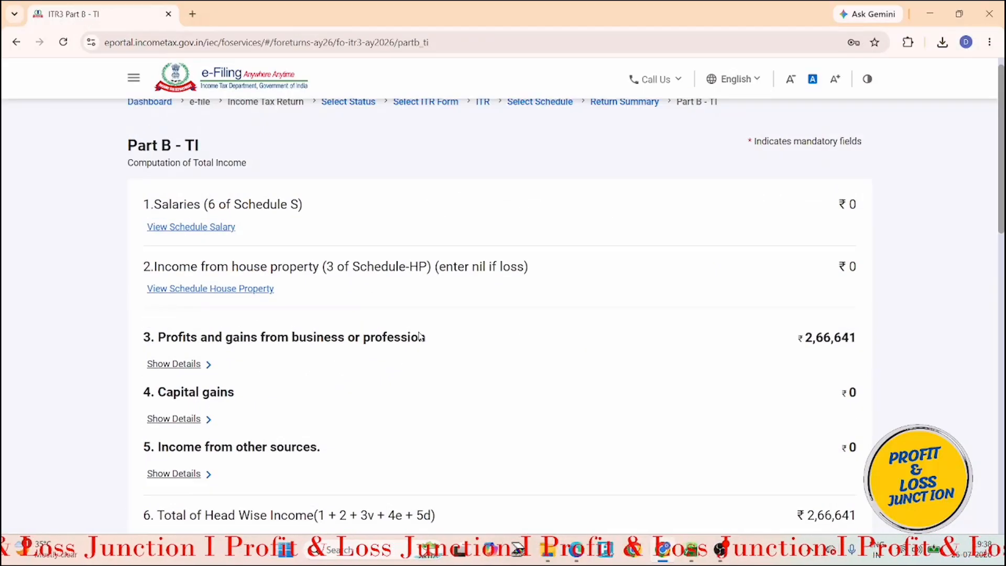
- Check the income under each head in Part B - TI and confirm the schedule
{"action": "scroll", "coordinate": [223, 332], "scroll_direction": "down", "scroll_amount": 2}
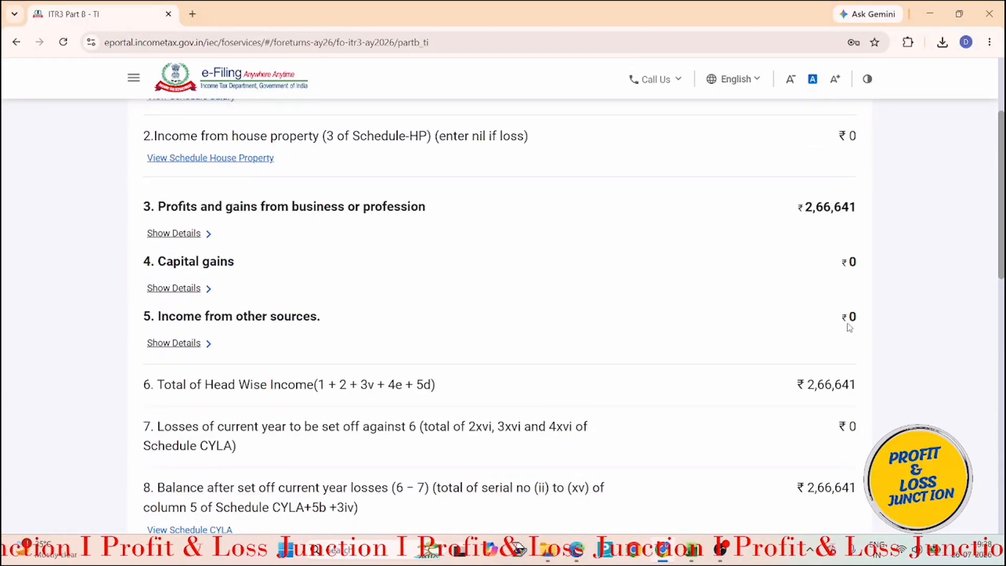
{"action": "scroll", "coordinate": [855, 318], "scroll_direction": "down", "scroll_amount": 10}
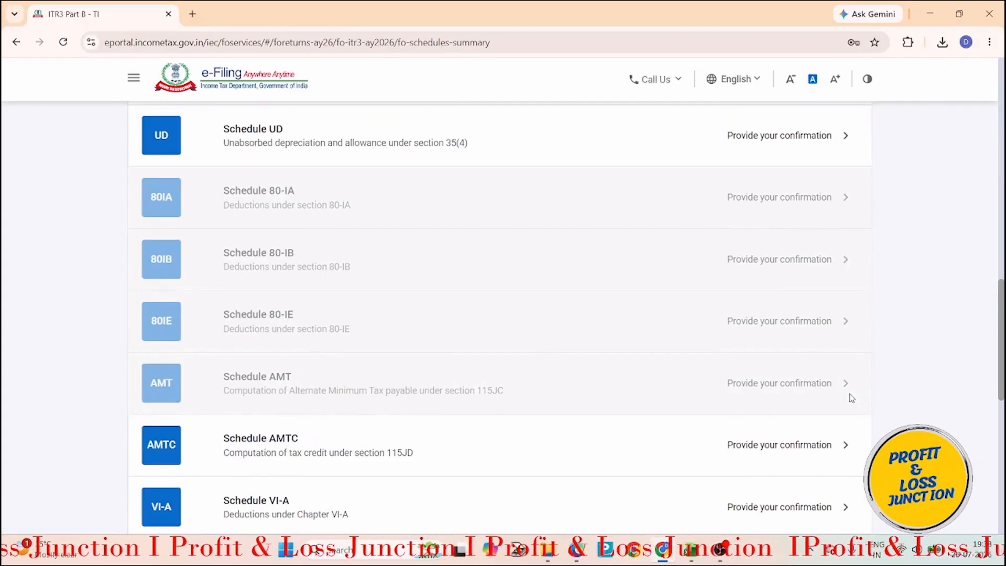
- Open the Tax Paid schedule from the return summary and confirm it
{"action": "scroll", "coordinate": [852, 398], "scroll_direction": "down", "scroll_amount": 5}
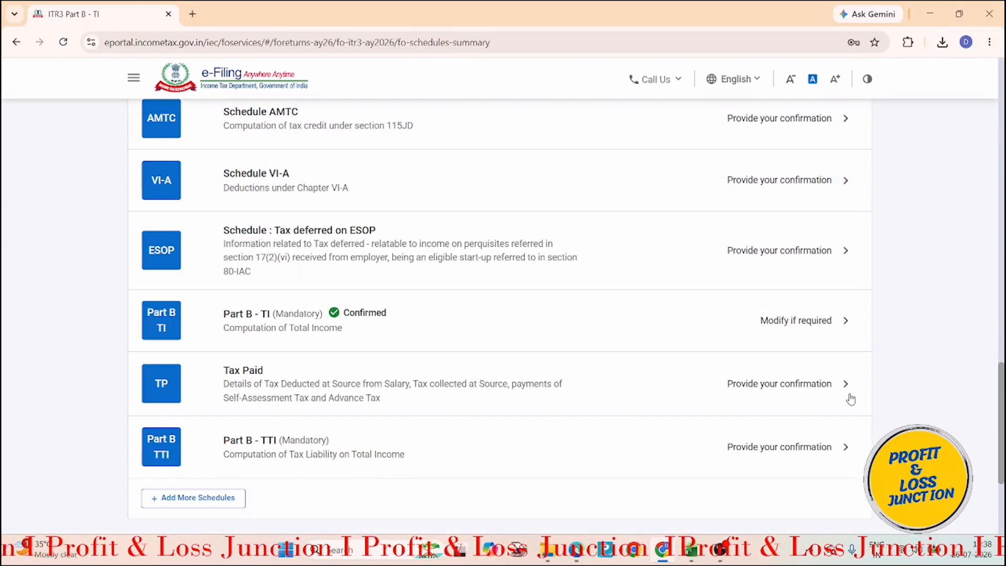
{"action": "left_click", "coordinate": [440, 398]}
{"action": "scroll", "coordinate": [438, 398], "scroll_direction": "down", "scroll_amount": 3}
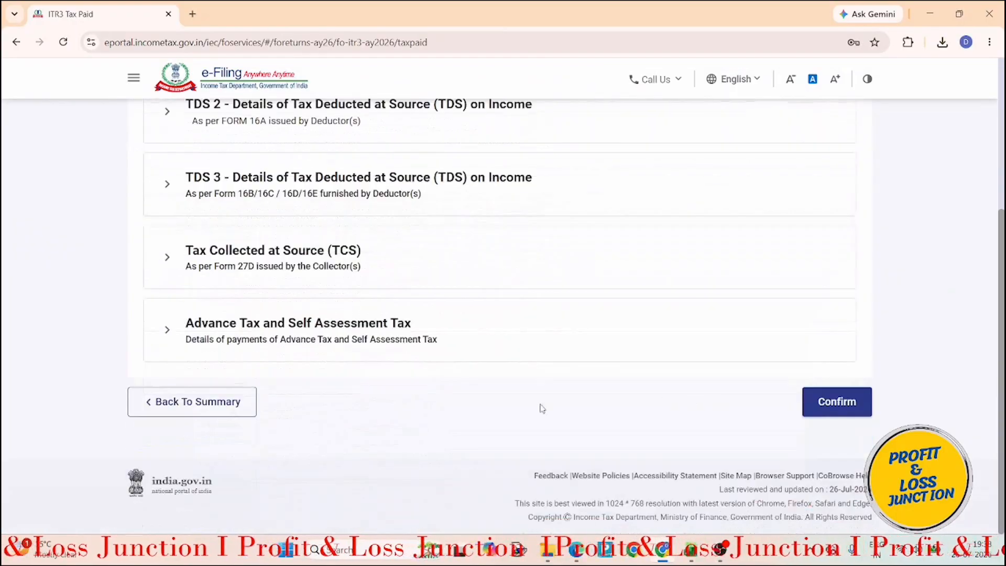
{"action": "left_click", "coordinate": [830, 402]}
- Open Part B - TTI from the return summary and review the tax liability, taxes paid and refund items
{"action": "scroll", "coordinate": [603, 412], "scroll_direction": "down", "scroll_amount": 6}
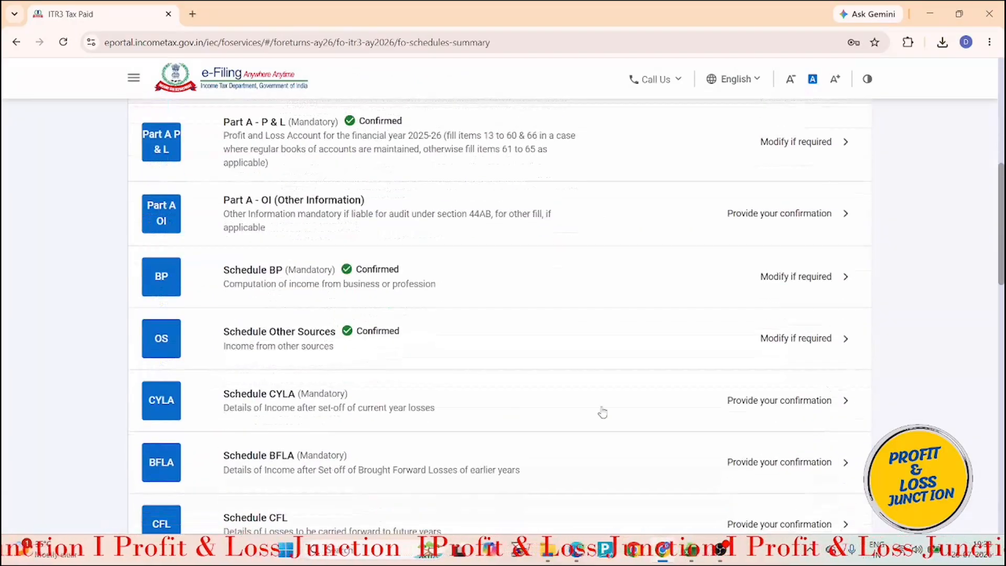
{"action": "scroll", "coordinate": [373, 428], "scroll_direction": "down", "scroll_amount": 3}
{"action": "scroll", "coordinate": [368, 429], "scroll_direction": "down", "scroll_amount": 8}
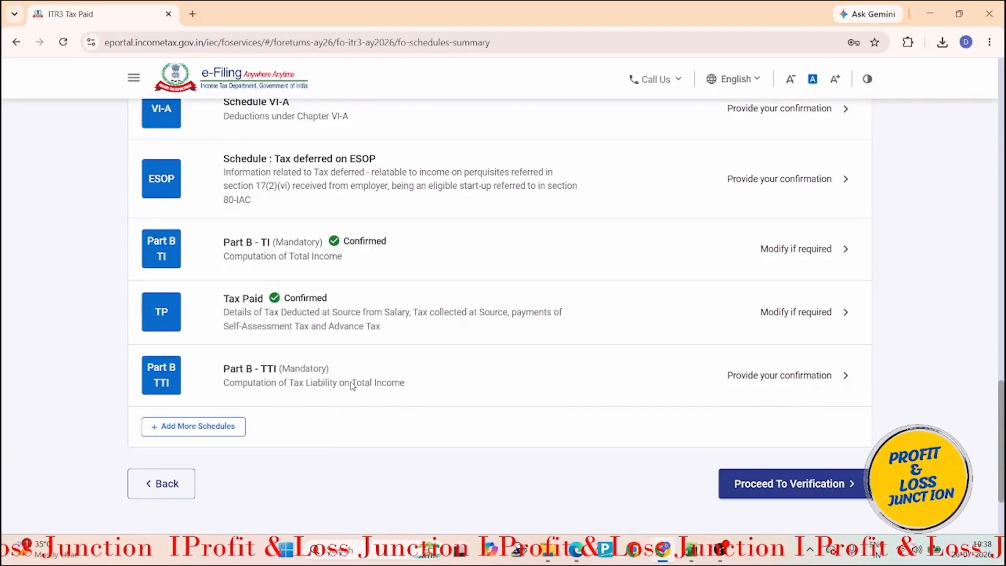
{"action": "left_click", "coordinate": [352, 386]}
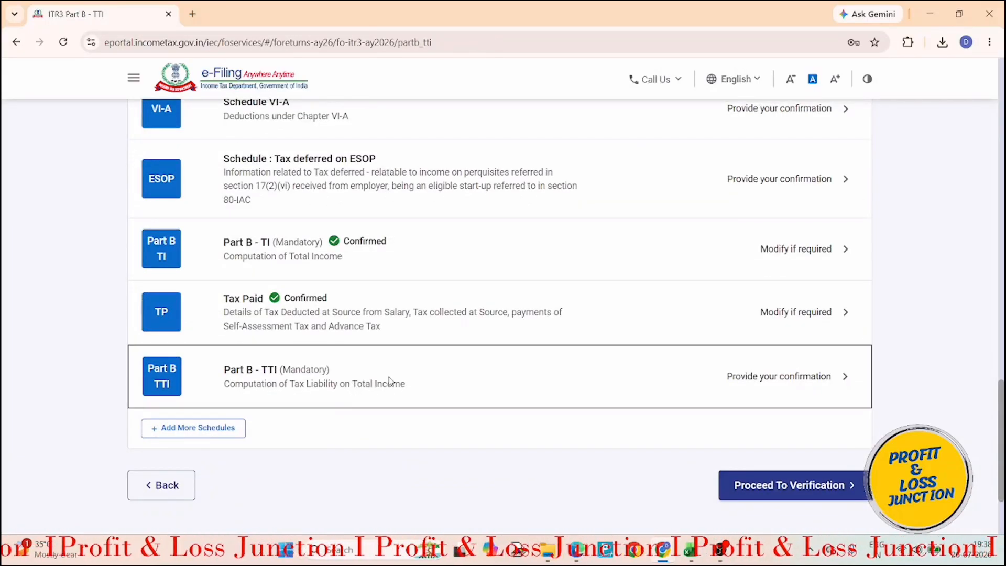
{"action": "scroll", "coordinate": [742, 380], "scroll_direction": "down", "scroll_amount": 6}
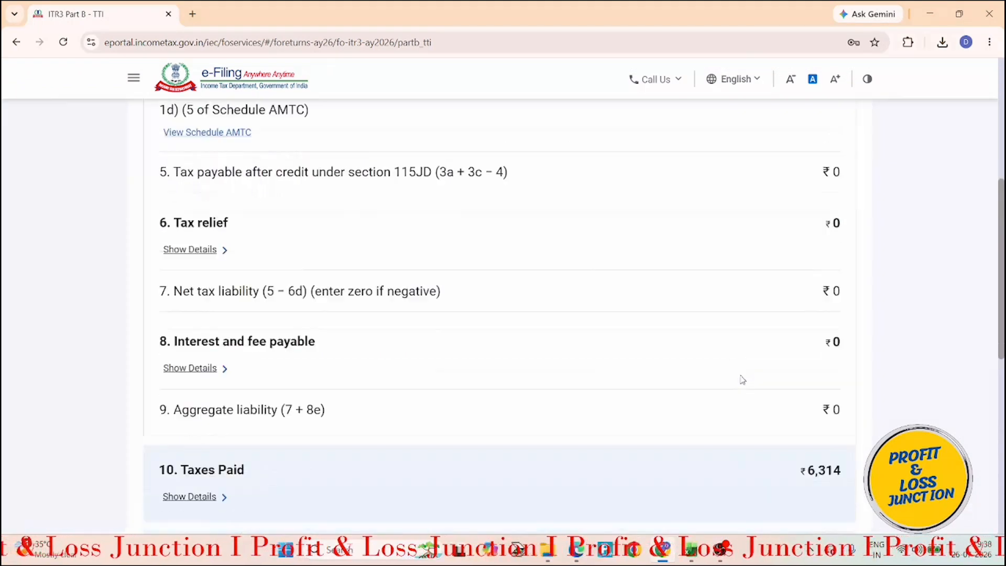
{"action": "scroll", "coordinate": [743, 380], "scroll_direction": "down", "scroll_amount": 2}
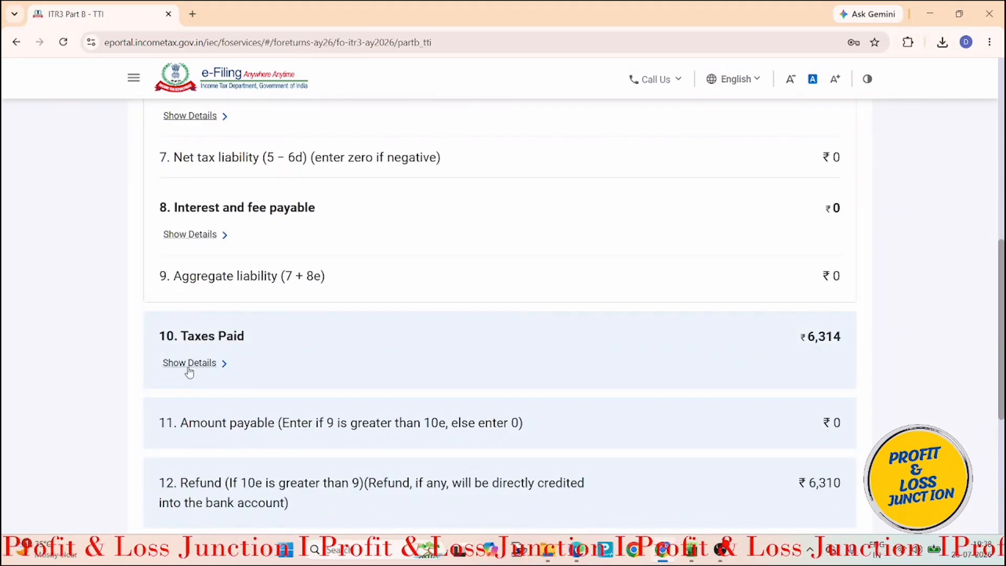
- Check the total TDS deposited by Life Insurance Corporation of India in the tax statement PDF in Edge, and return to Part B - TTI in Chrome
{"action": "mouse_move", "coordinate": [672, 557]}
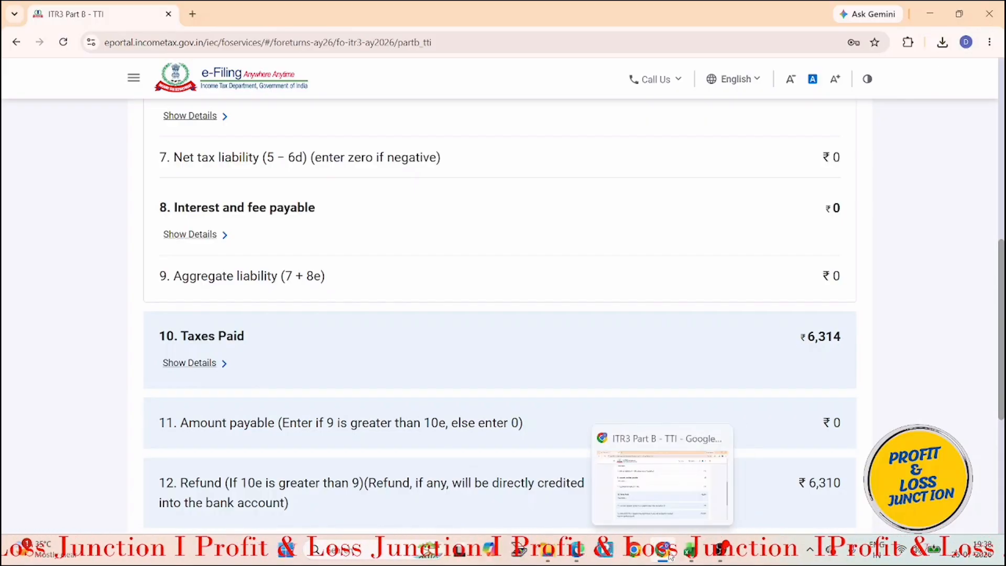
{"action": "left_click", "coordinate": [577, 550]}
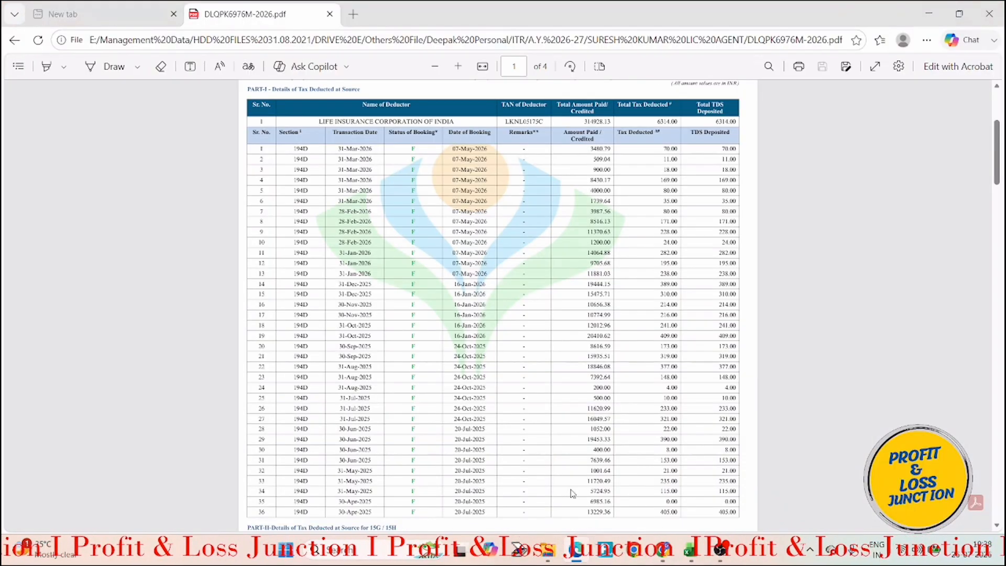
{"action": "left_click_drag", "start_coordinate": [715, 122], "coordinate": [736, 121]}
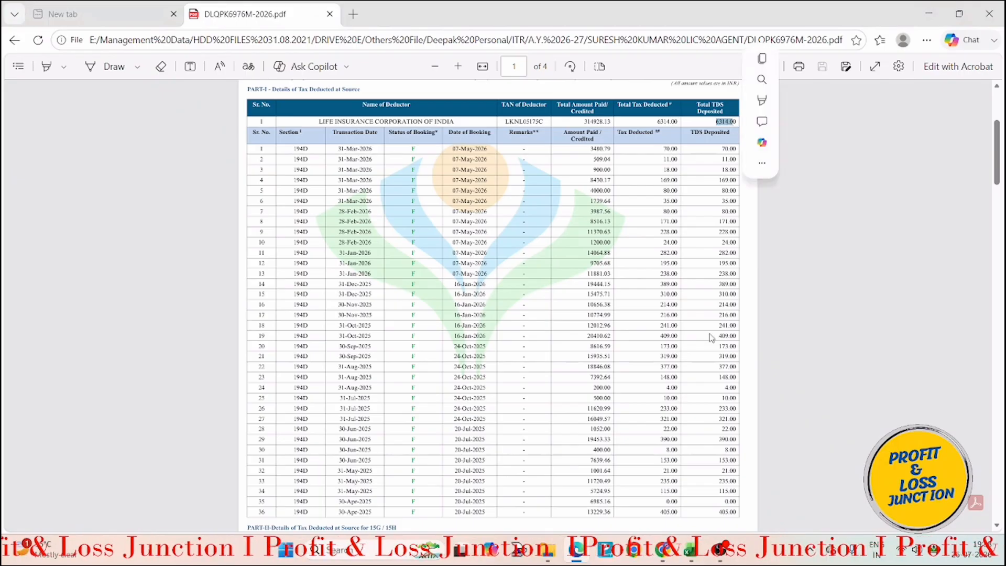
{"action": "left_click", "coordinate": [663, 553]}
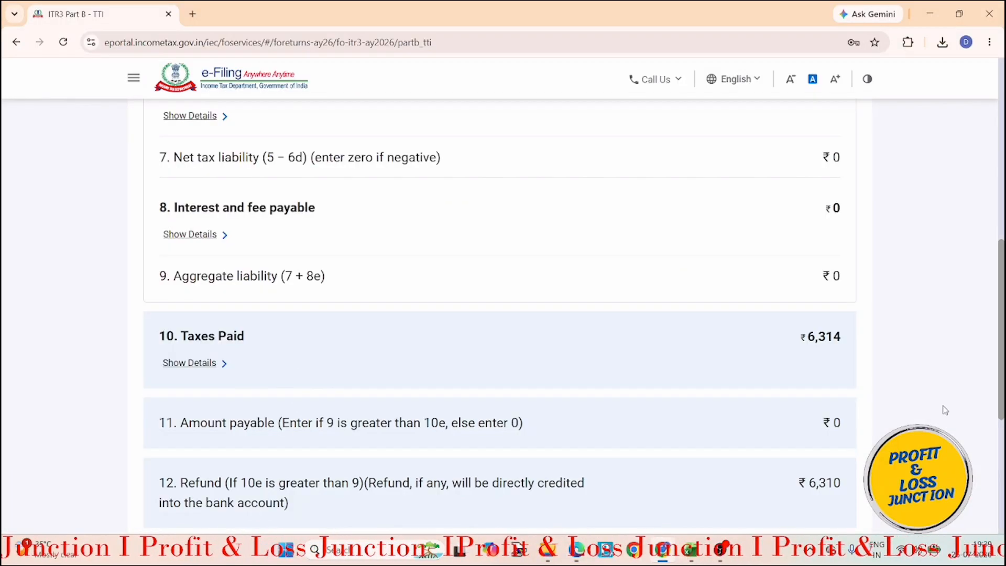
- Confirm Part B - TTI and proceed to verification to review the return's declaration page
{"action": "scroll", "coordinate": [946, 404], "scroll_direction": "down", "scroll_amount": 5}
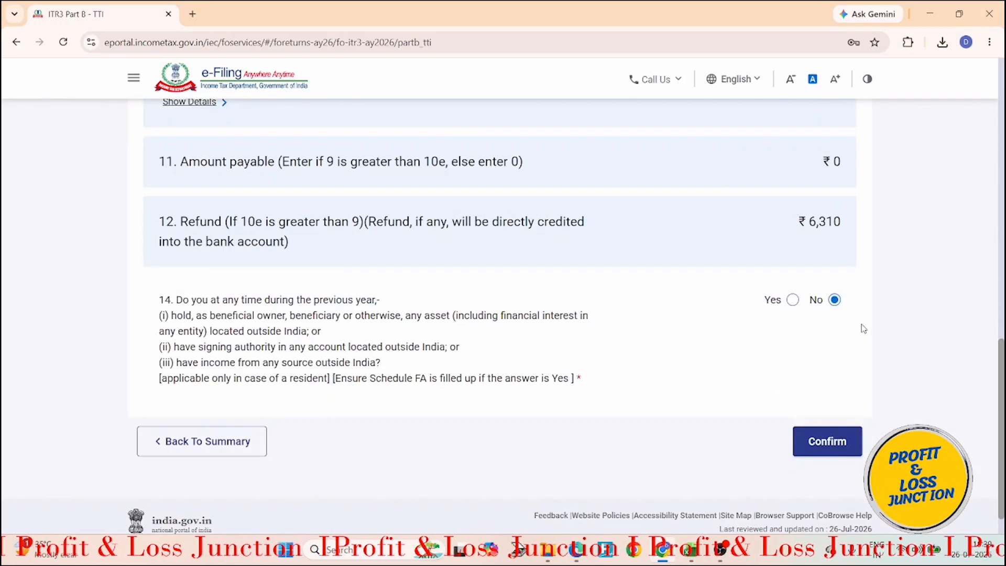
{"action": "left_click", "coordinate": [839, 452]}
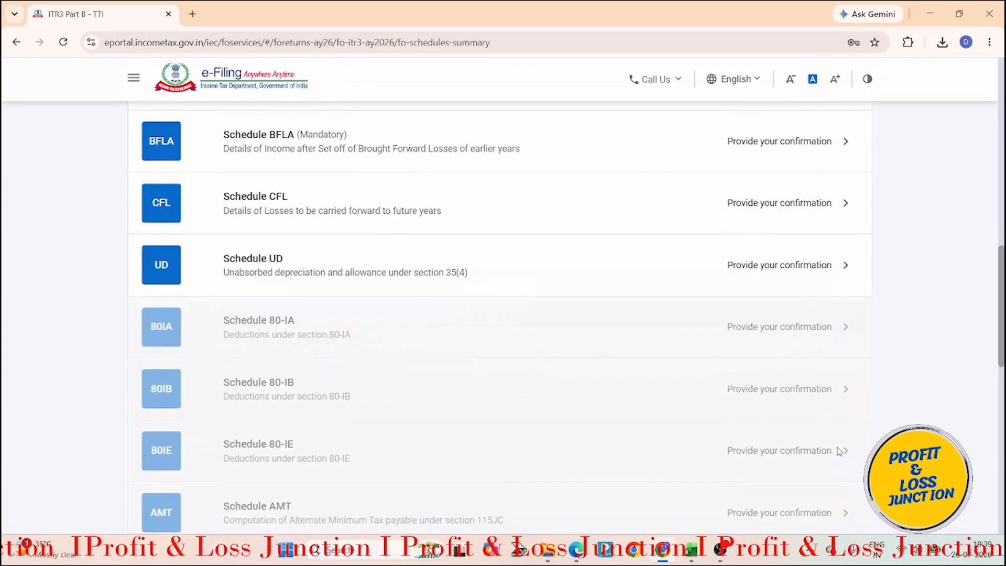
{"action": "scroll", "coordinate": [823, 447], "scroll_direction": "down", "scroll_amount": 10}
{"action": "left_click", "coordinate": [810, 362]}
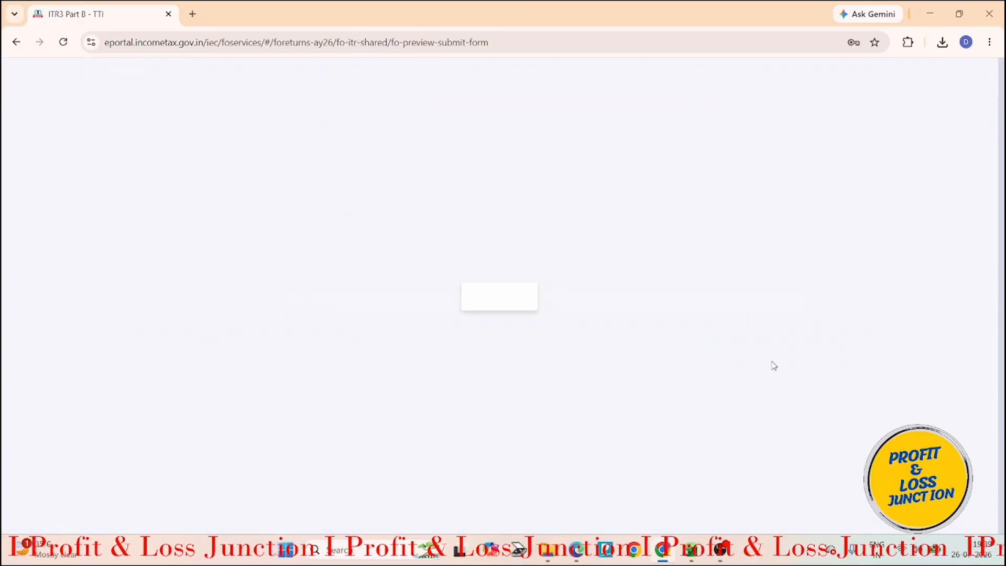
{"action": "scroll", "coordinate": [775, 365], "scroll_direction": "up", "scroll_amount": 4}
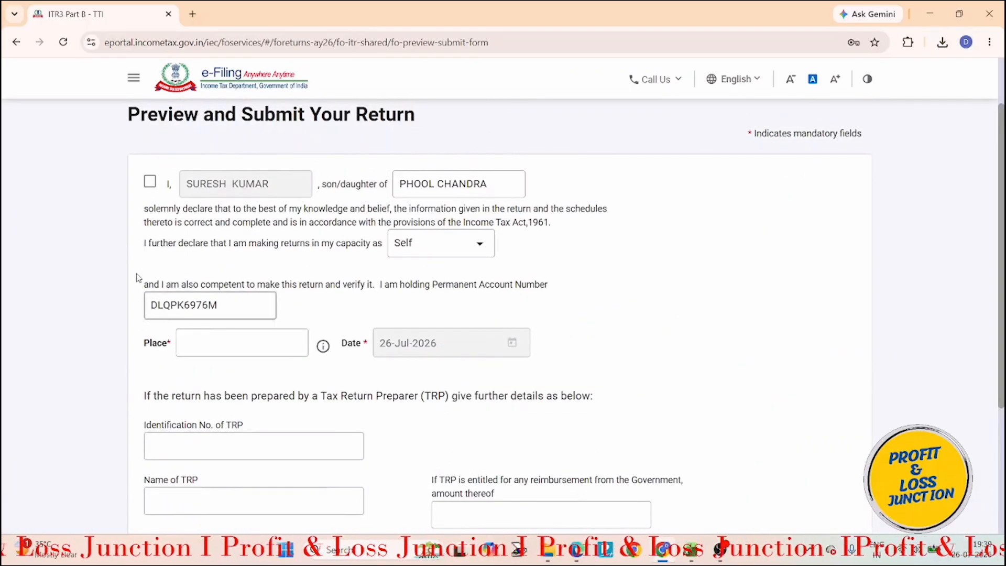
{"action": "scroll", "coordinate": [158, 207], "scroll_direction": "down", "scroll_amount": 4}
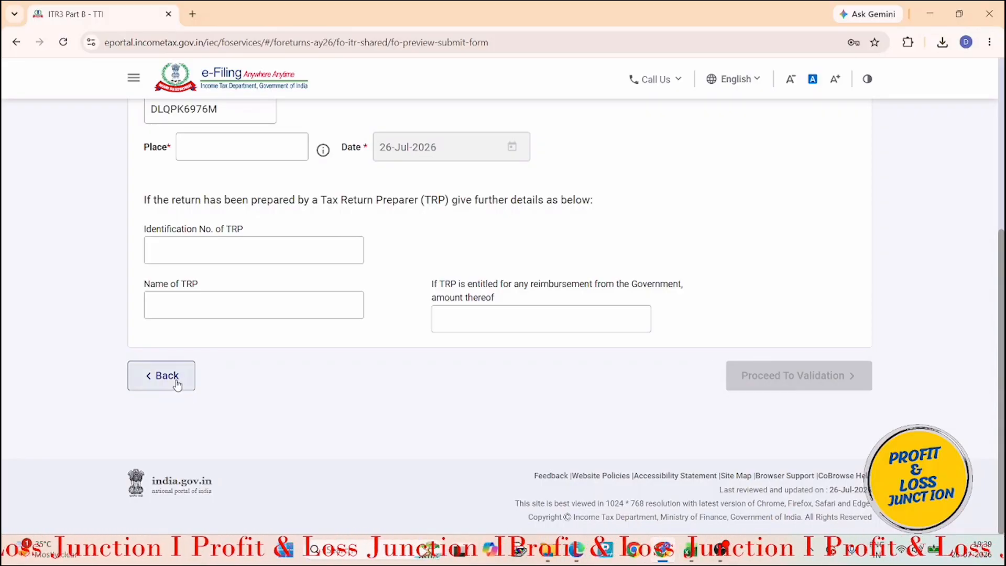
{"action": "left_click", "coordinate": [722, 550]}
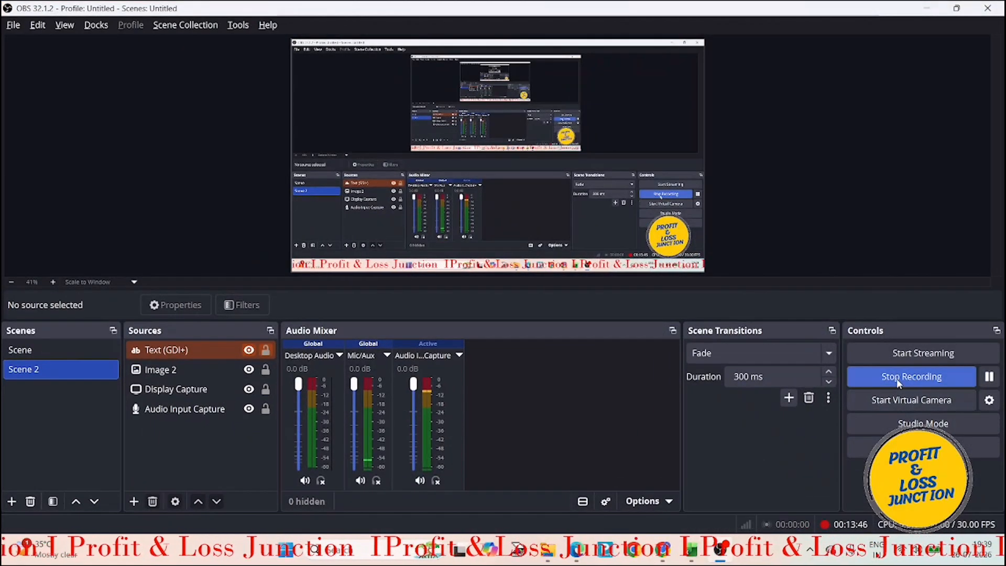